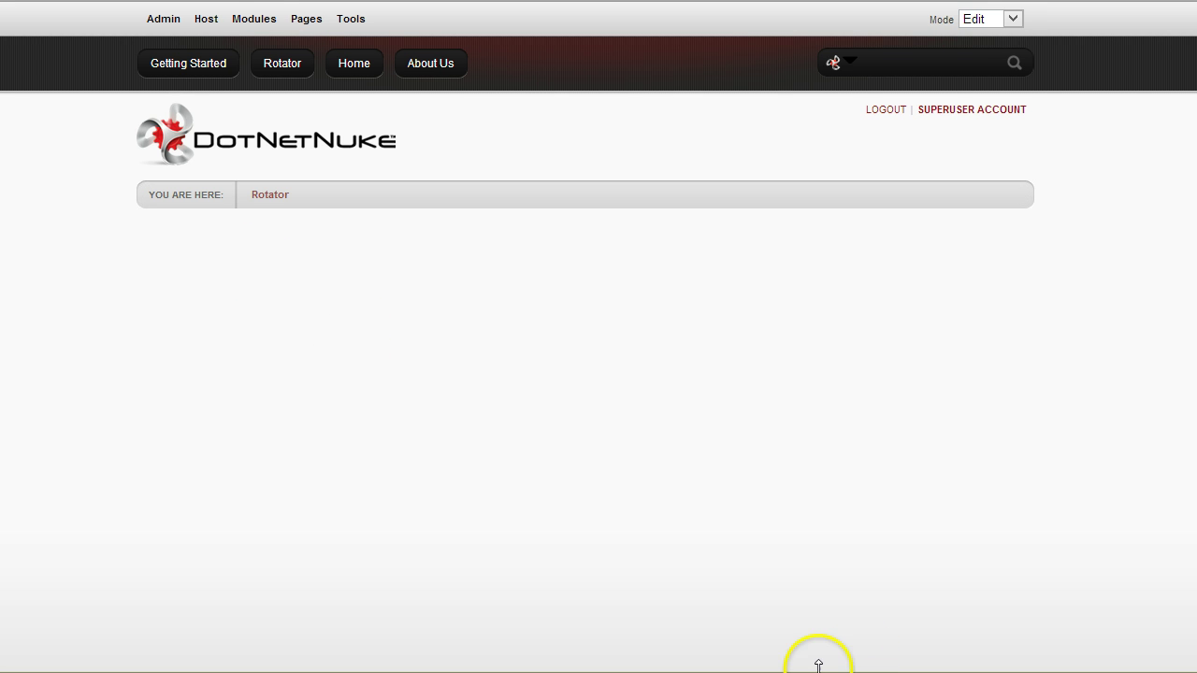
Step: Add the avt.DynamicRotator module from All Categories to the page's ContentPane, inserted at the bottom
mouse_move(260, 31)
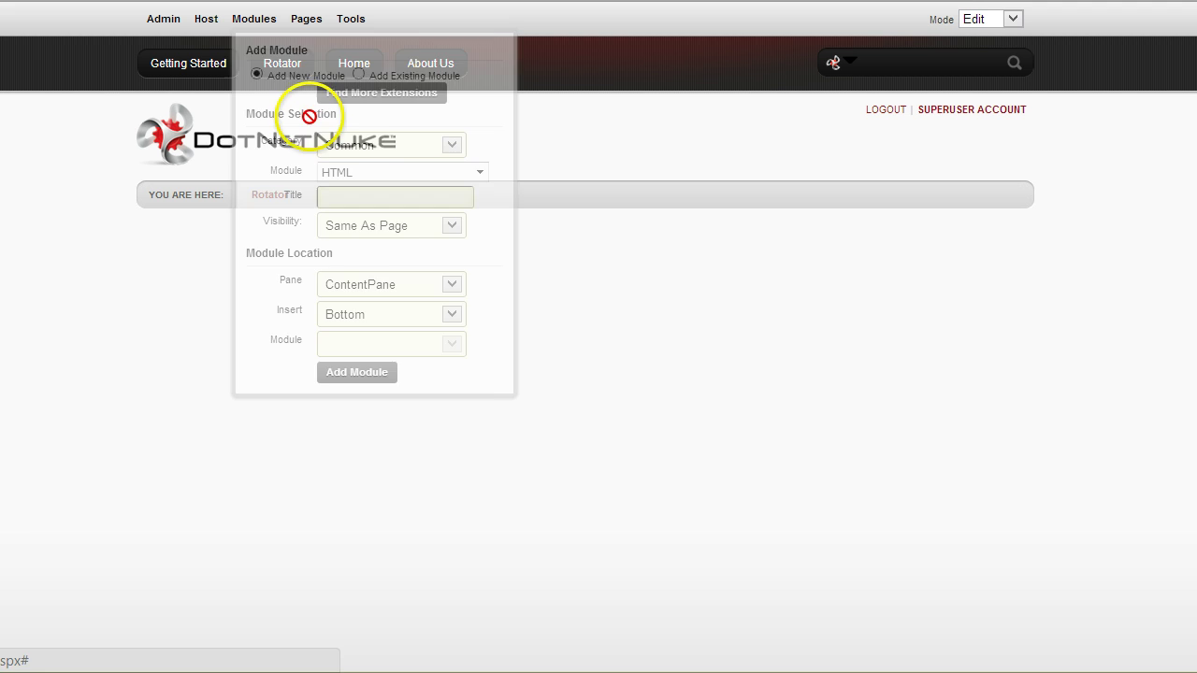
click(360, 142)
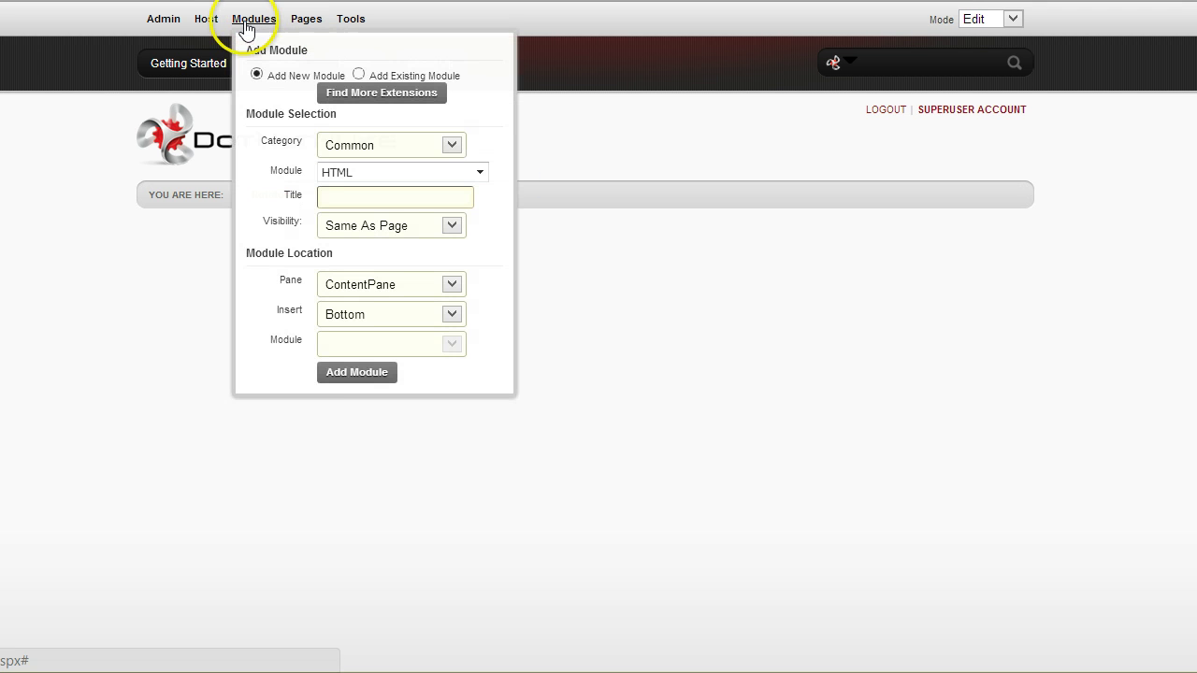
click(390, 145)
click(374, 196)
click(396, 174)
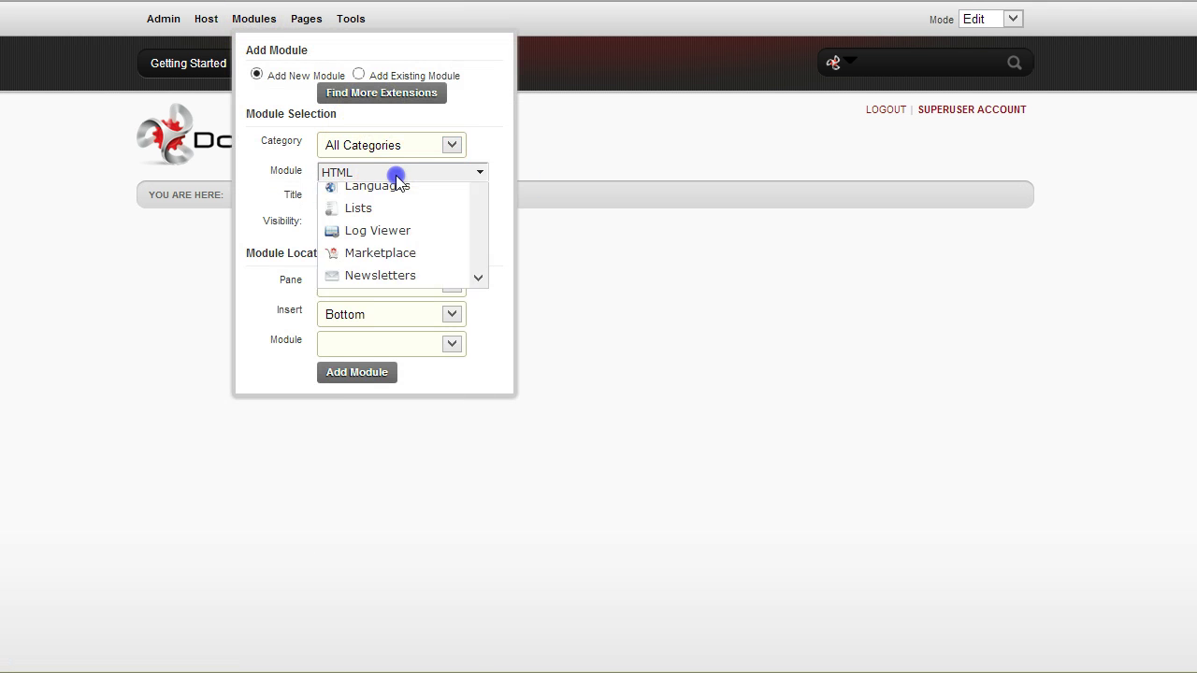
click(400, 218)
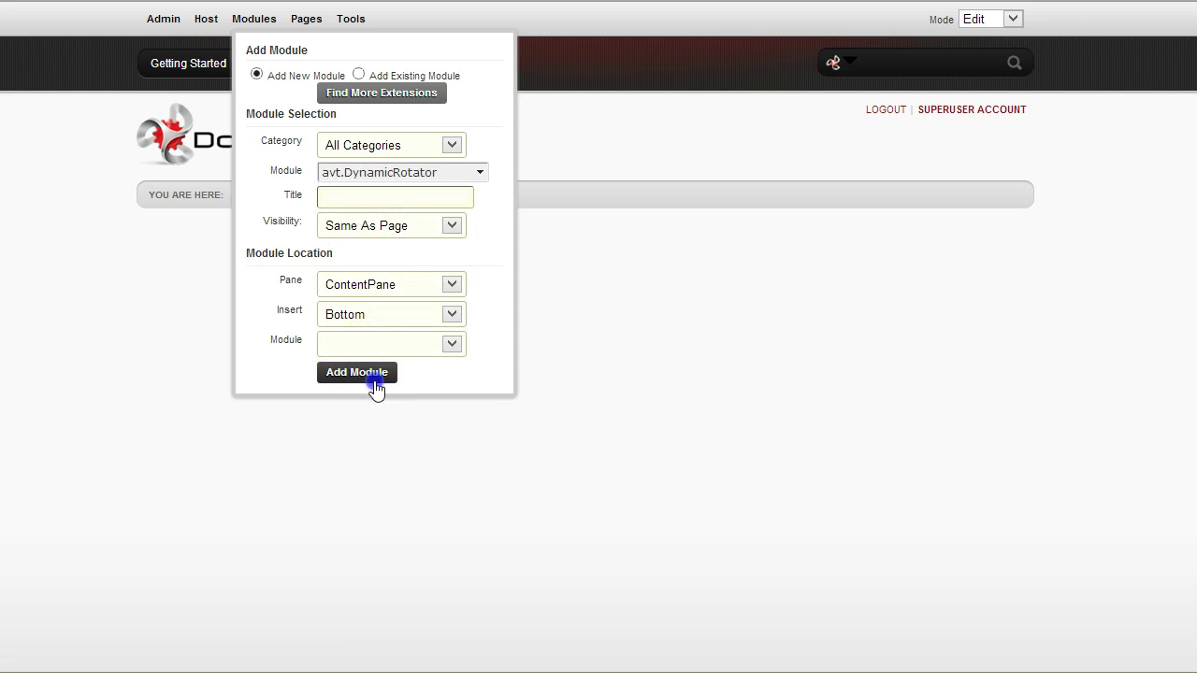
click(372, 379)
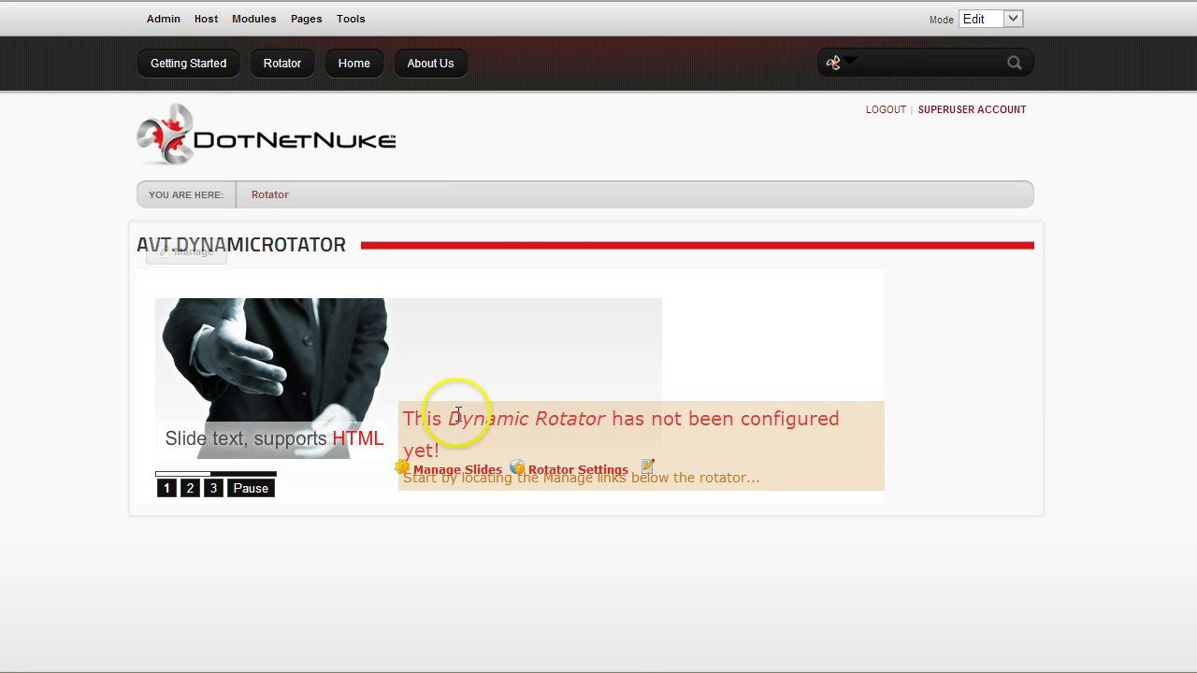
Step: Preview the second and third default rotator slides and open the module's slide management
click(189, 490)
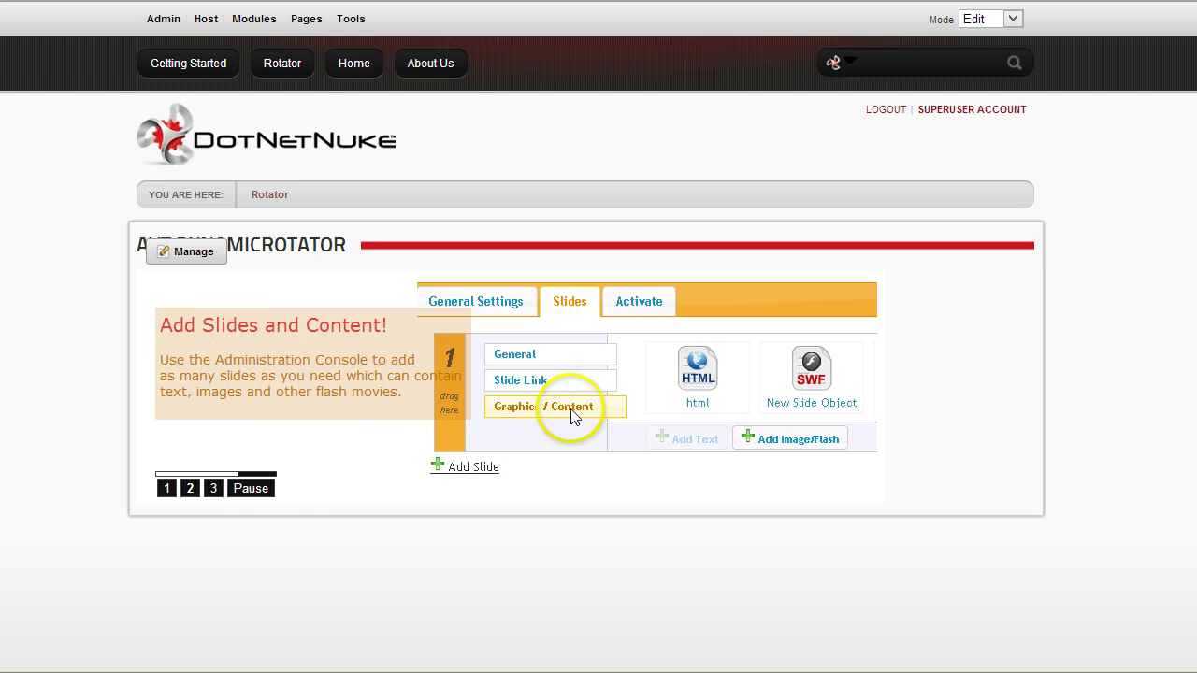
click(213, 495)
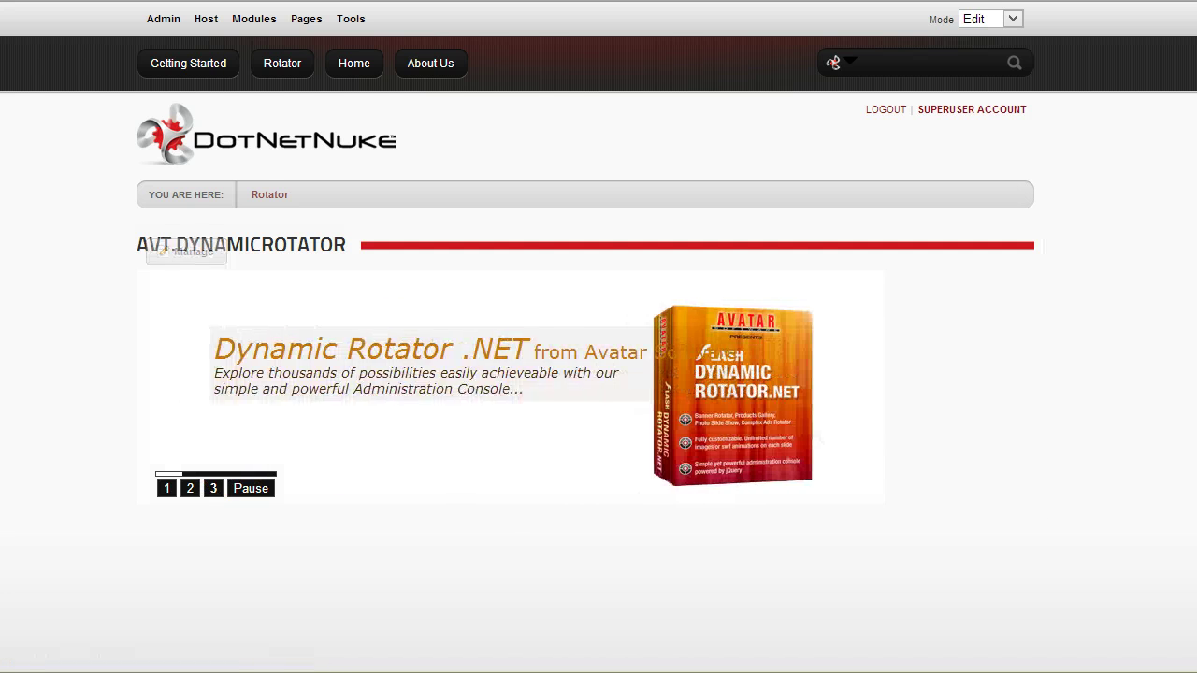
click(194, 254)
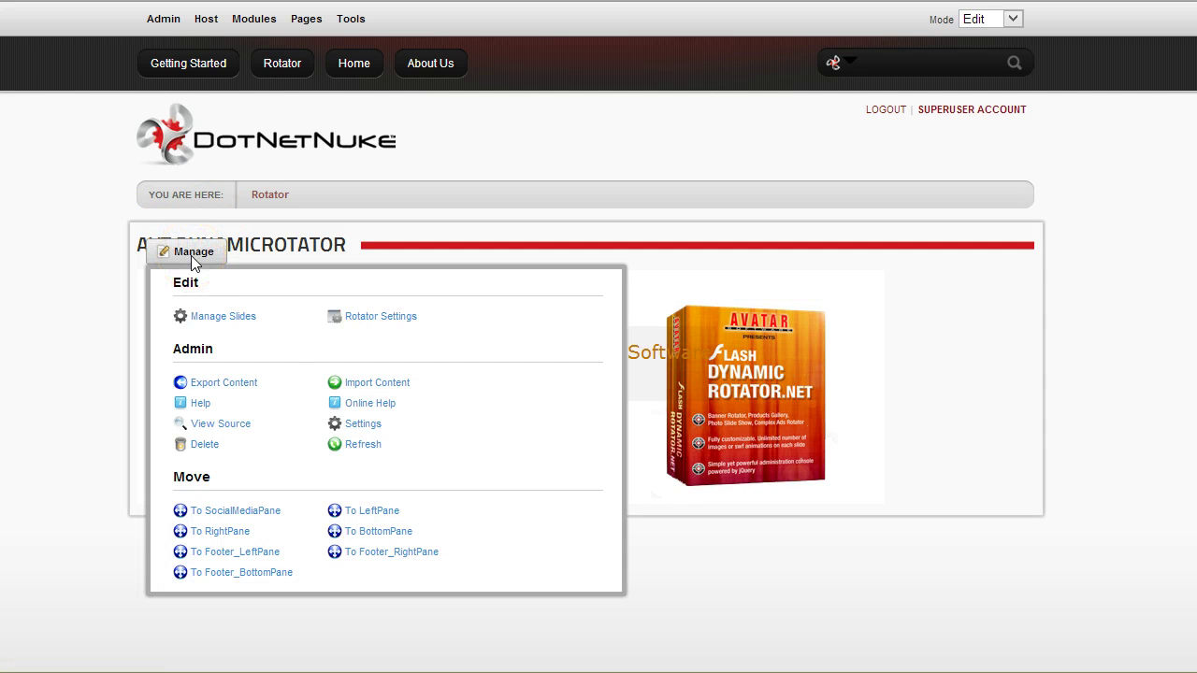
click(229, 317)
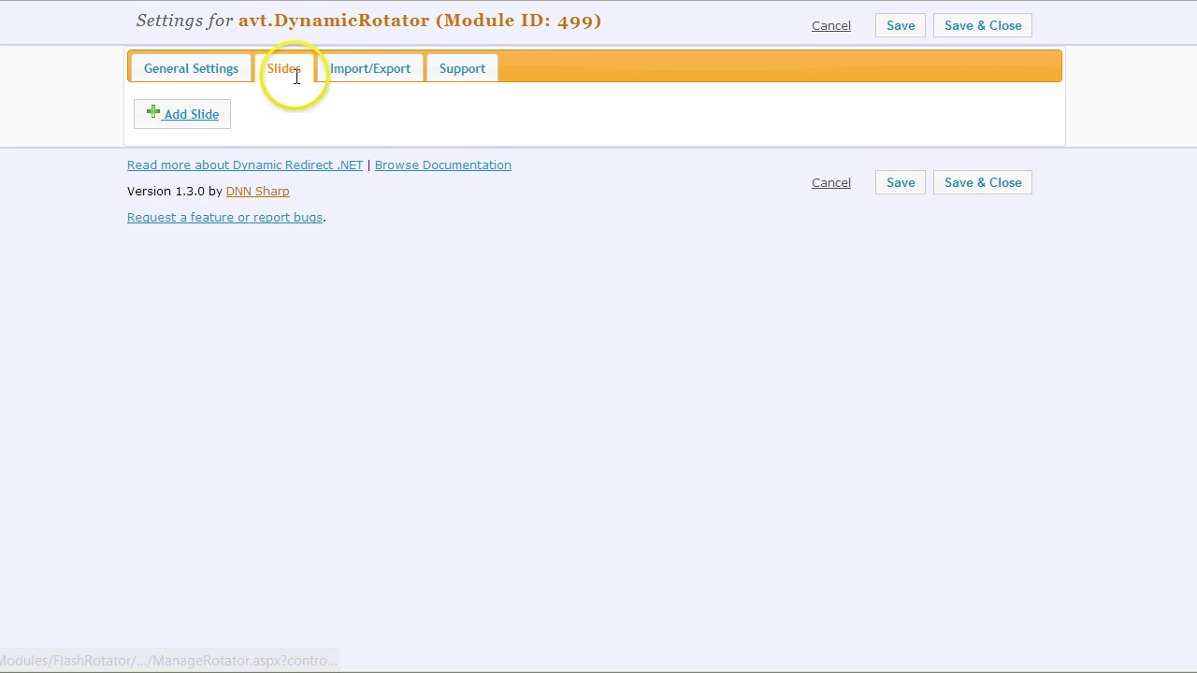
Step: Review the rotator's general settings and add a new slide titled "Welcome"
click(227, 62)
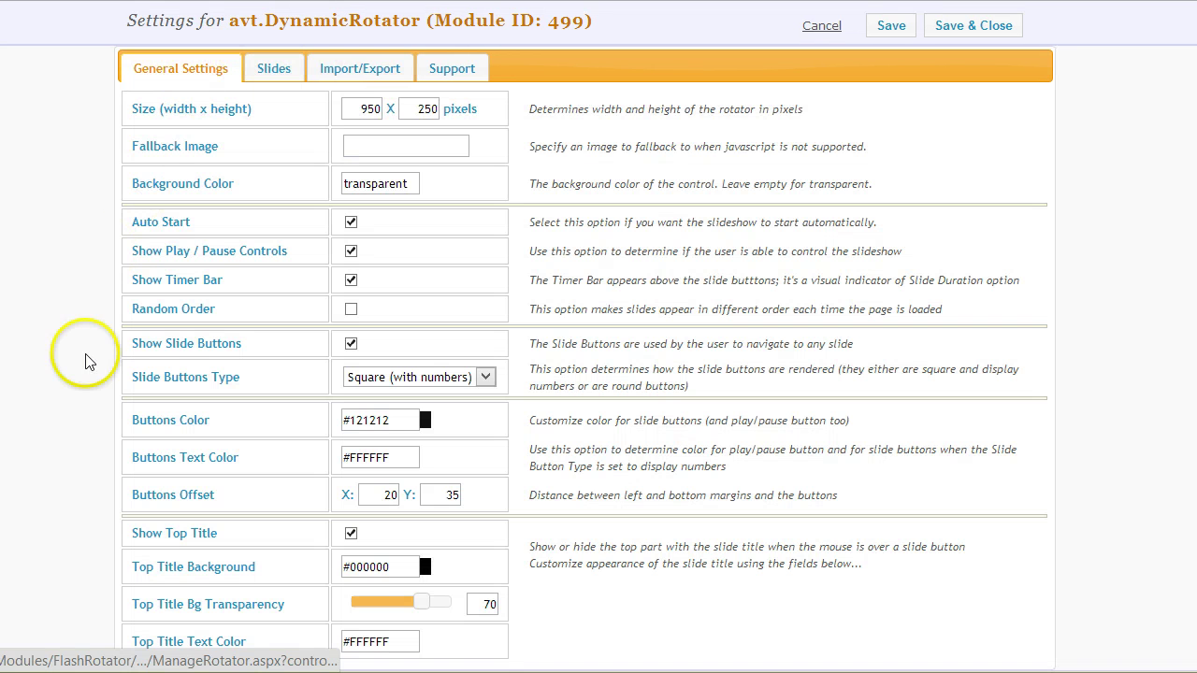
click(275, 70)
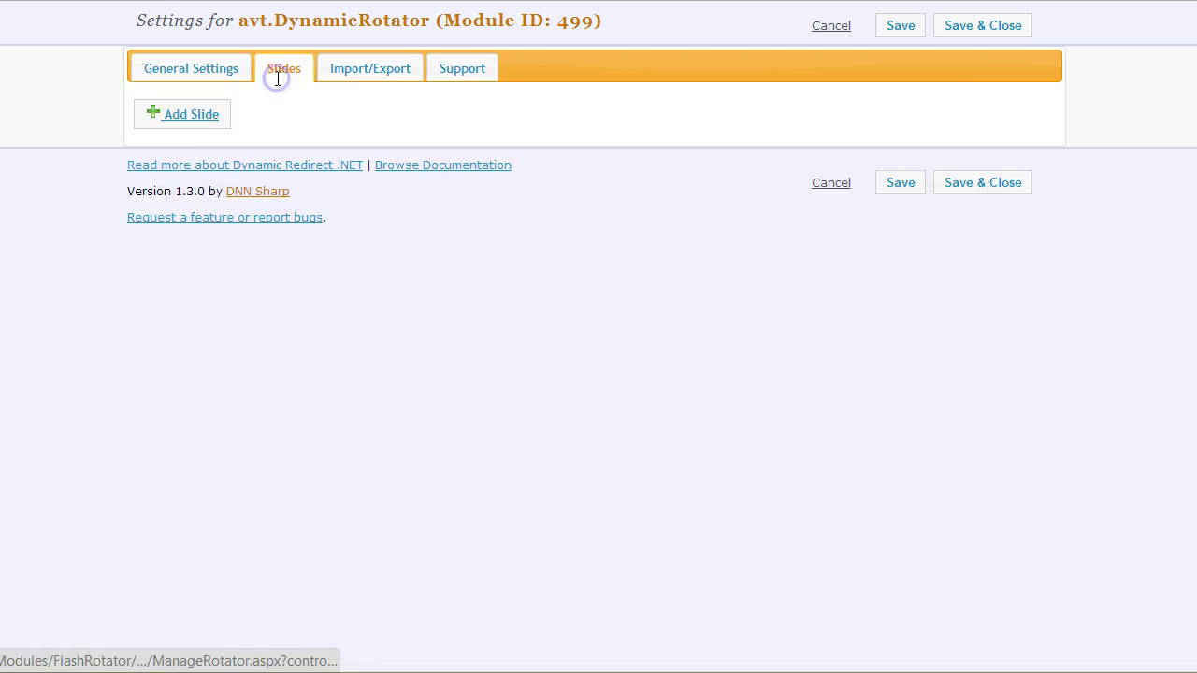
click(209, 119)
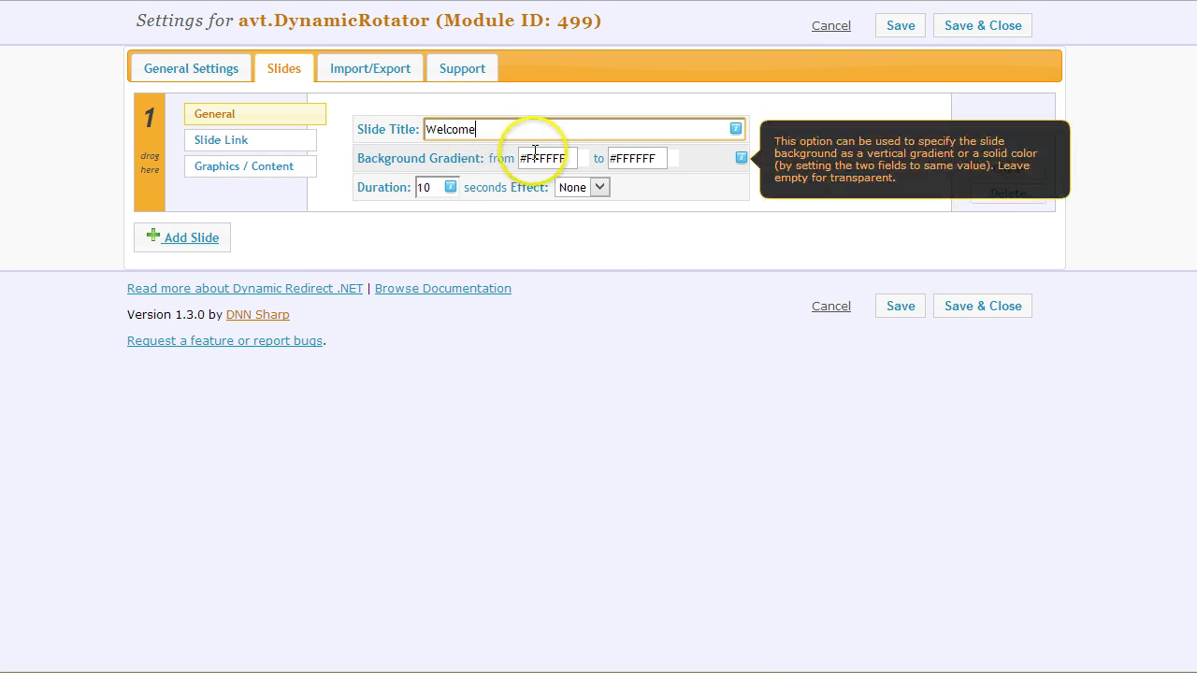
Step: Add an image object to the Welcome slide using bike-time-reject.png from the server's Images folder
click(282, 170)
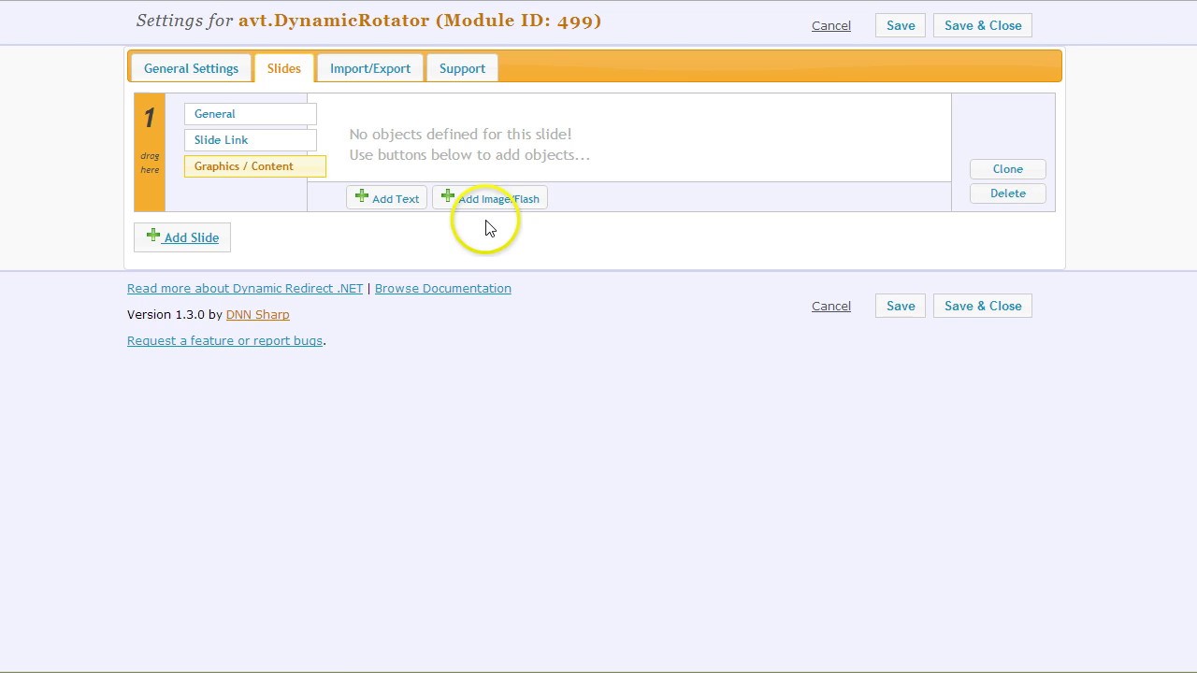
click(497, 198)
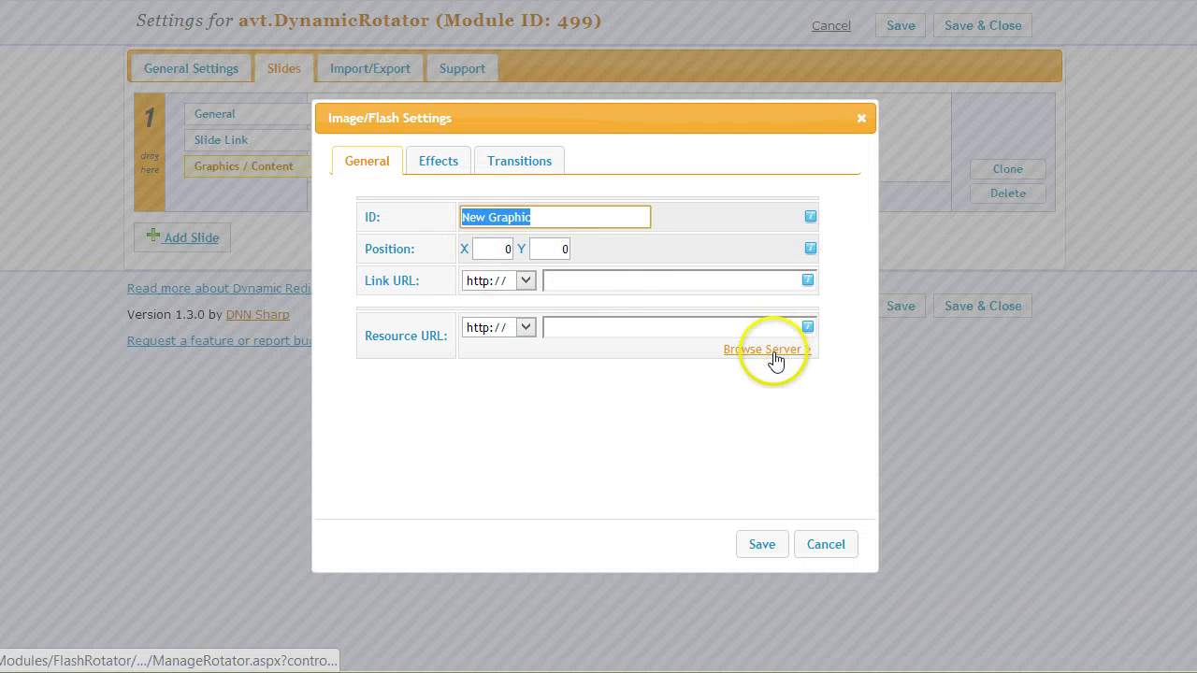
click(774, 352)
click(305, 234)
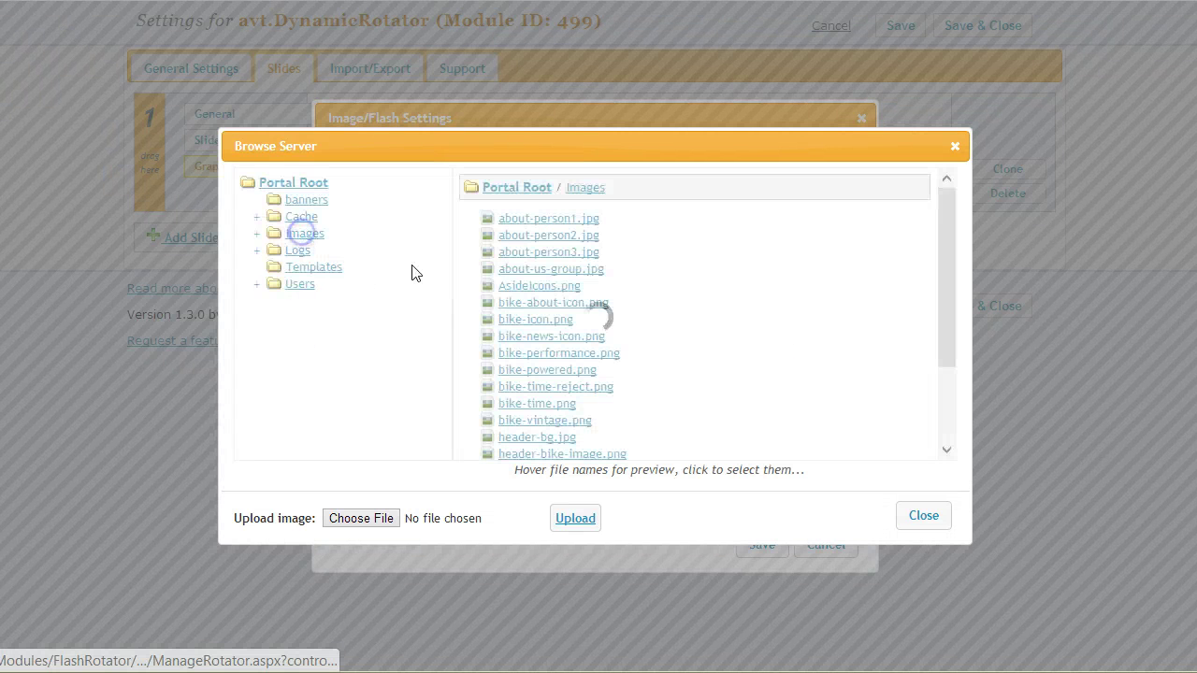
scroll(547, 402, down, 2)
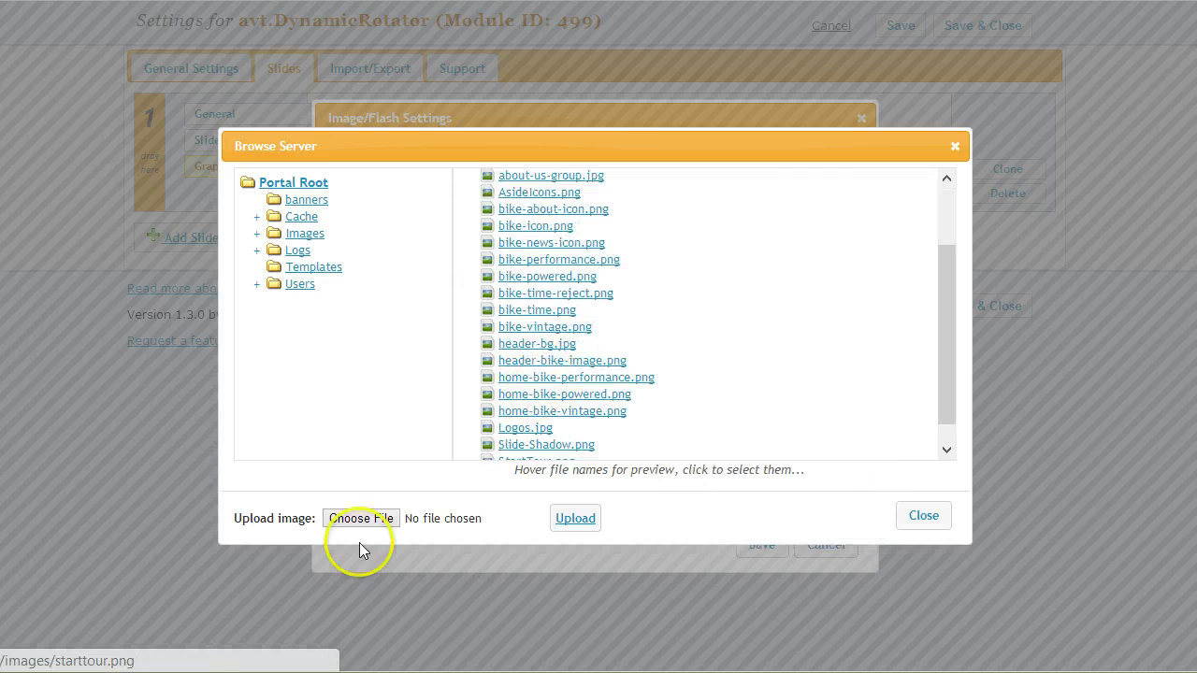
click(551, 293)
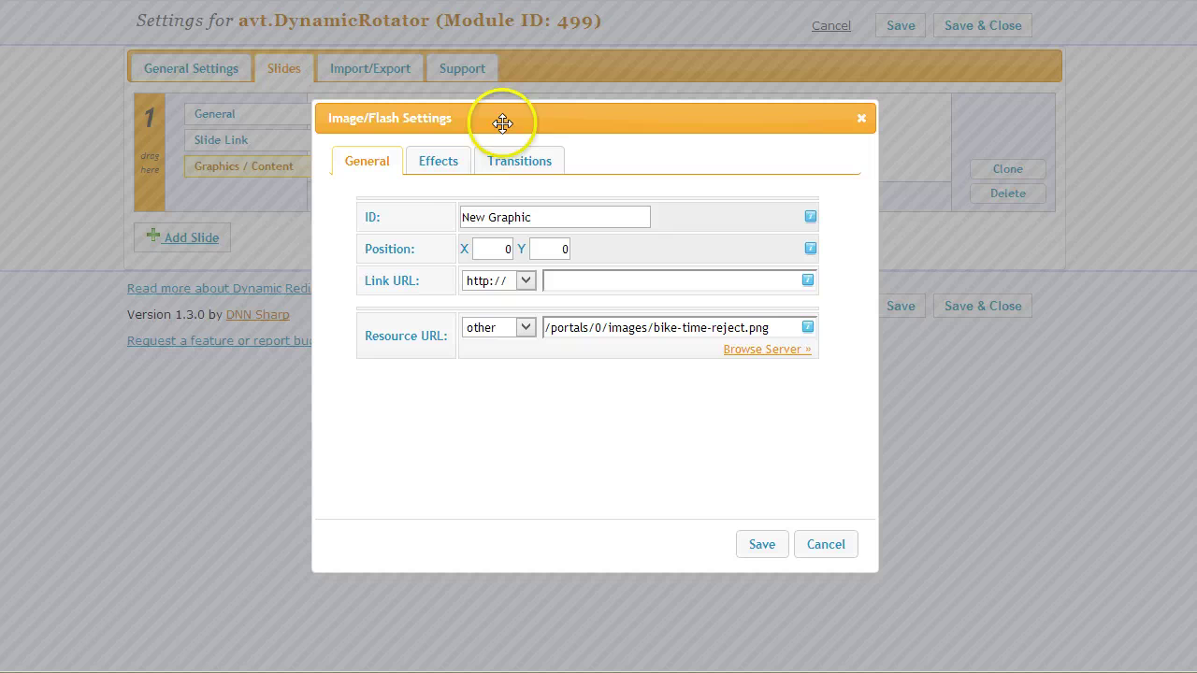
Step: Set the new image object's ID to "no bike" and save it
triple_click(561, 217)
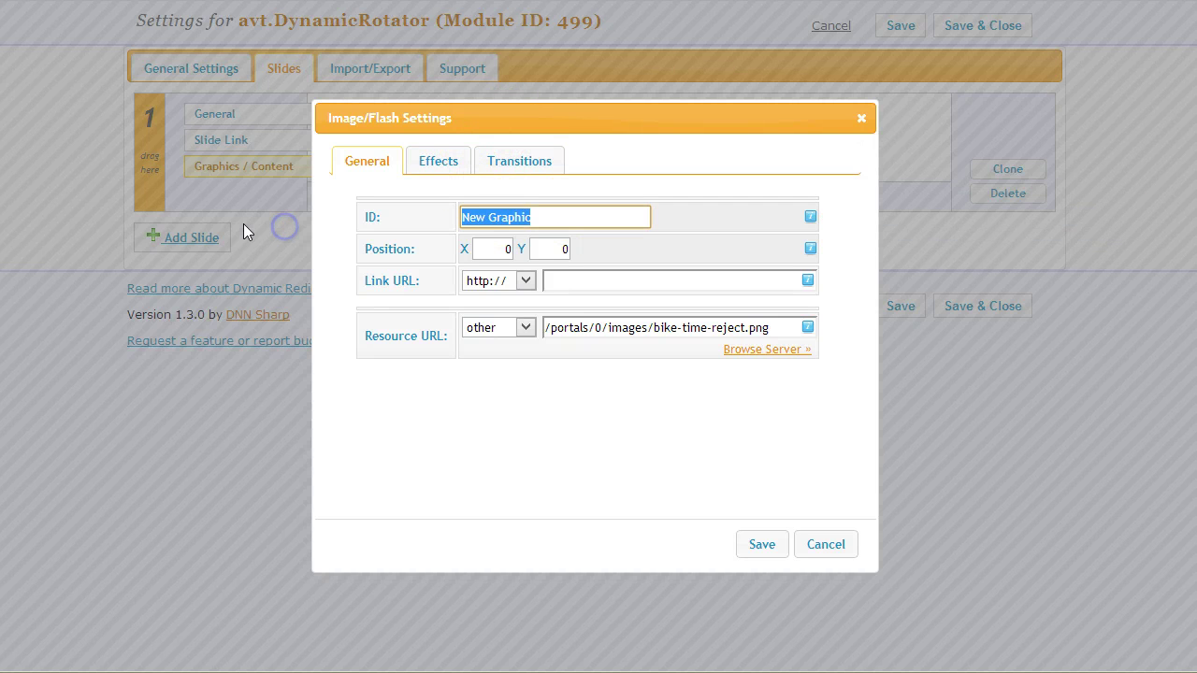
text(no bike)
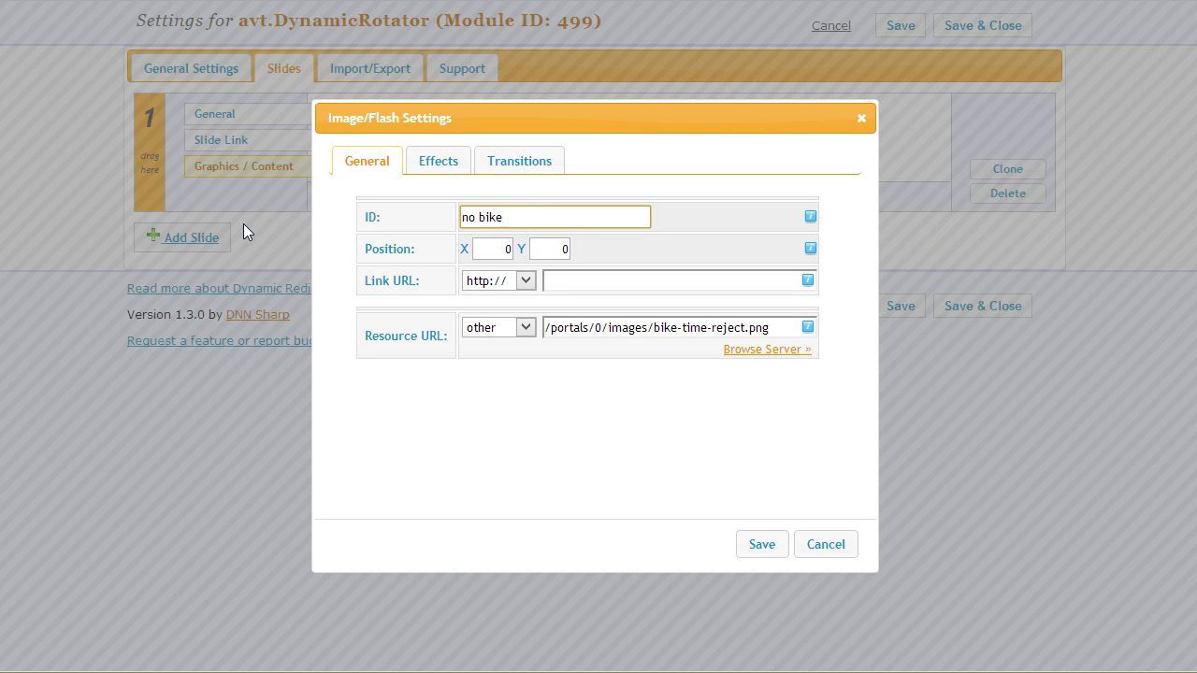
click(761, 545)
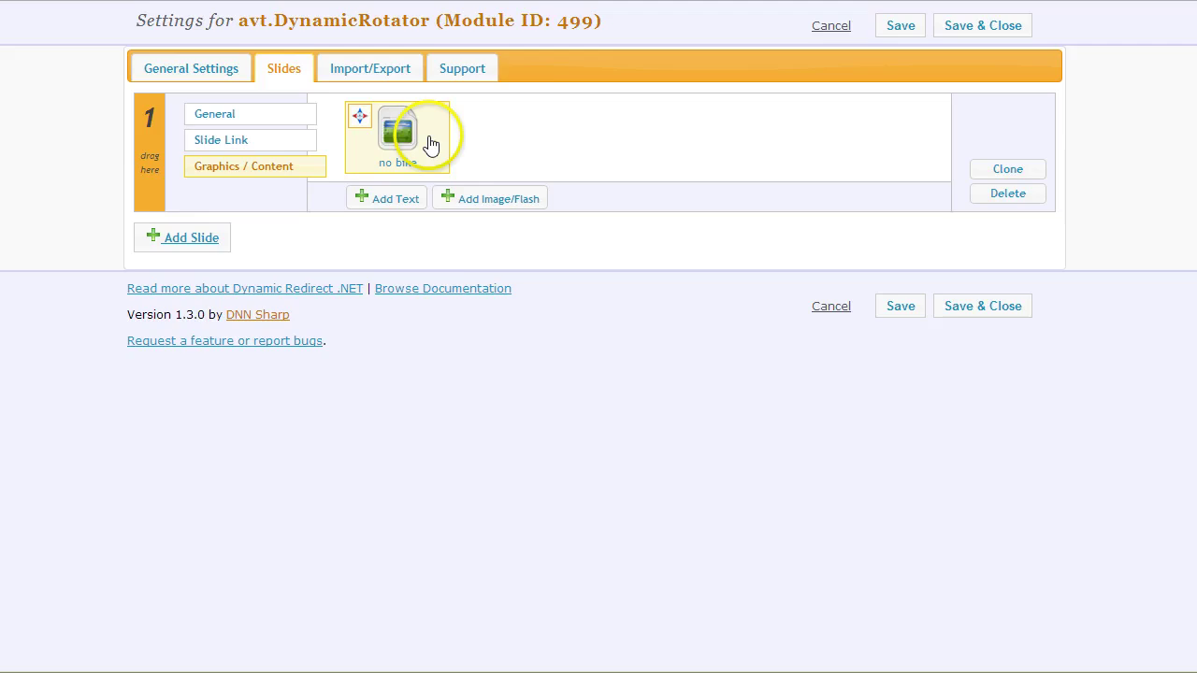
Step: Set the "no bike" image's opacity to 92, check its transition options, and save the object
click(428, 145)
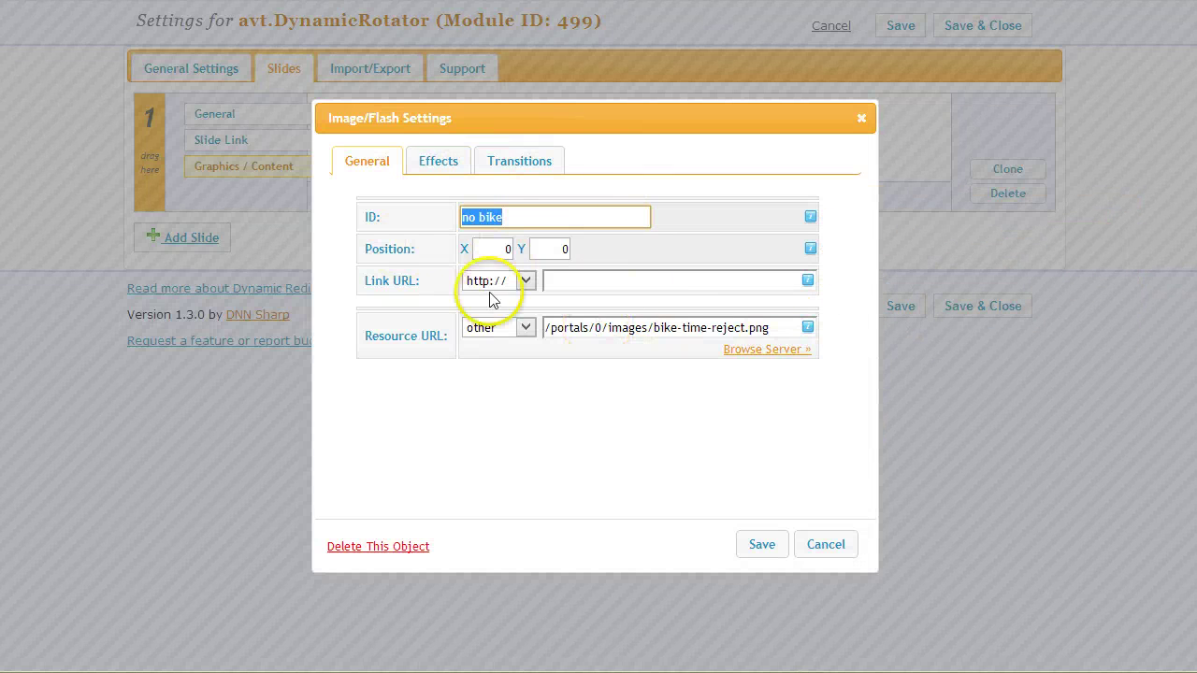
click(466, 156)
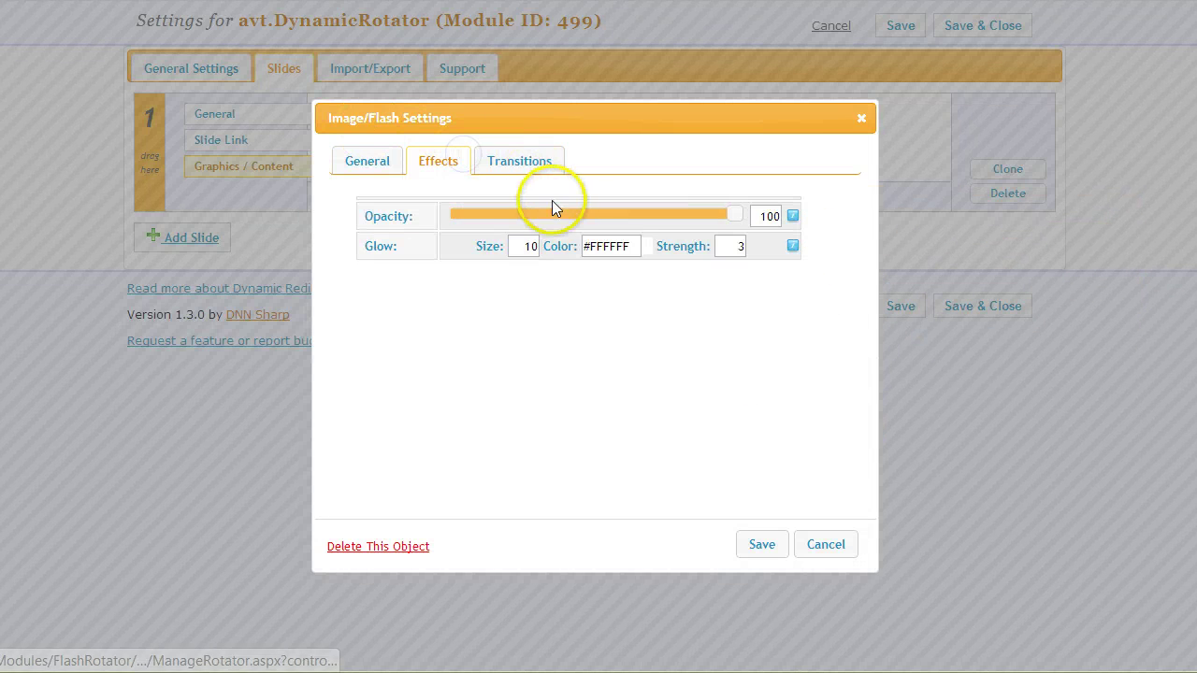
mouse_move(743, 216)
drag(740, 216, 721, 222)
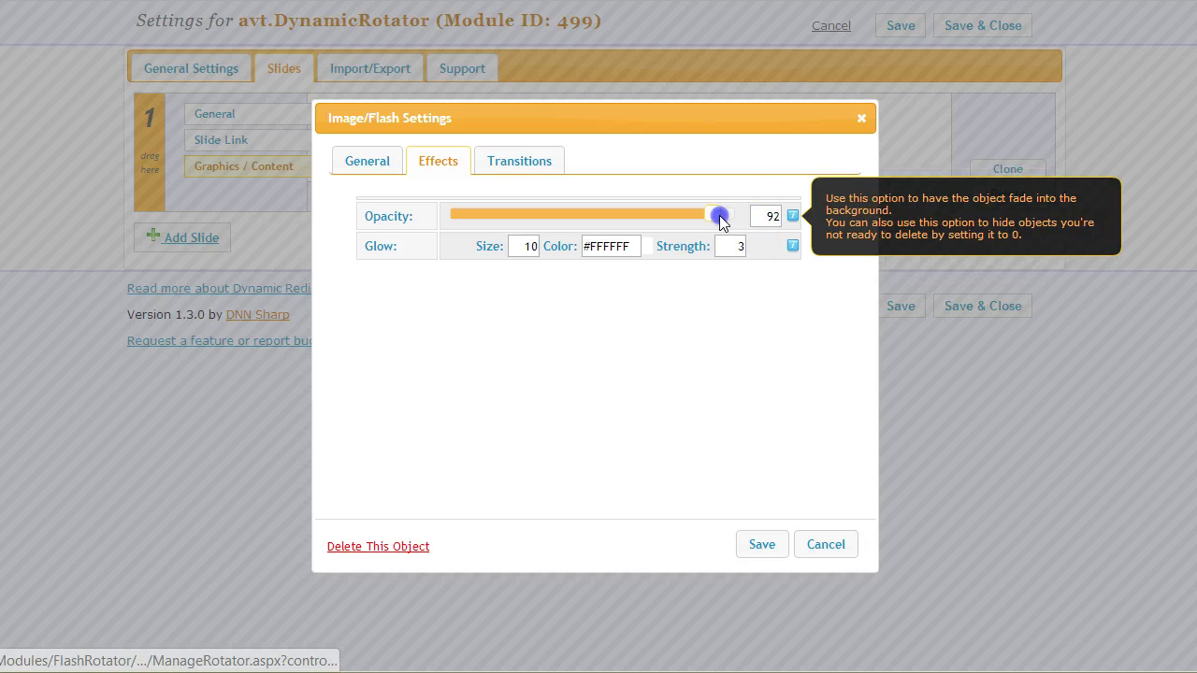
click(531, 163)
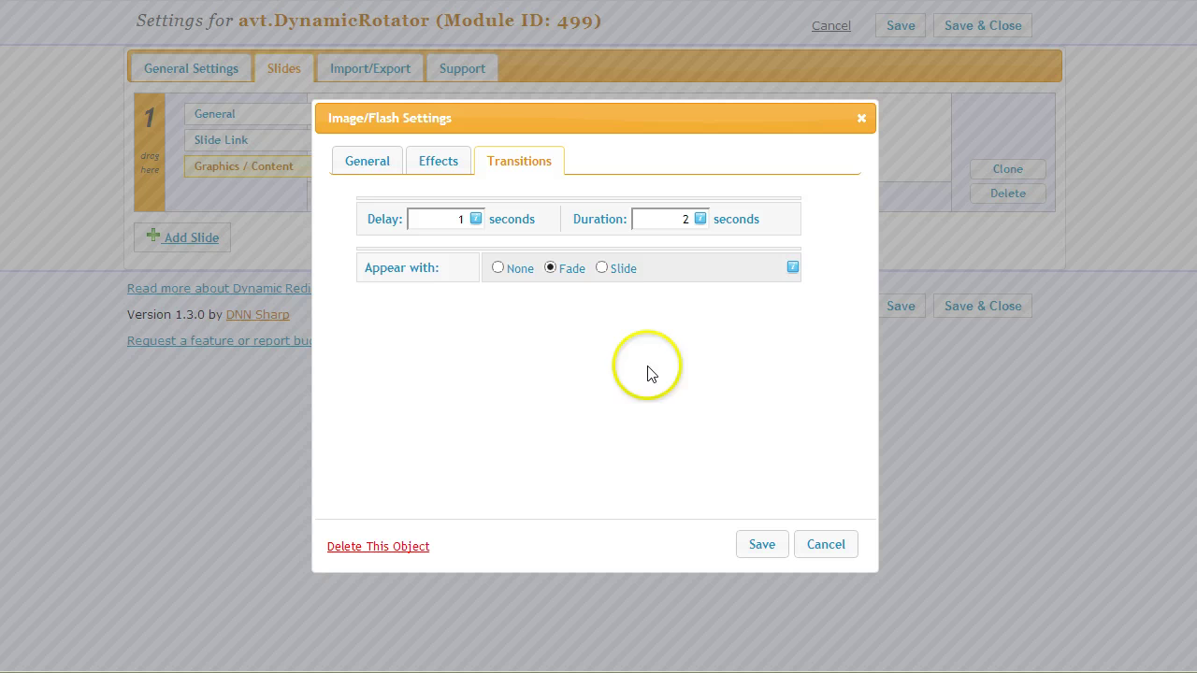
mouse_move(701, 279)
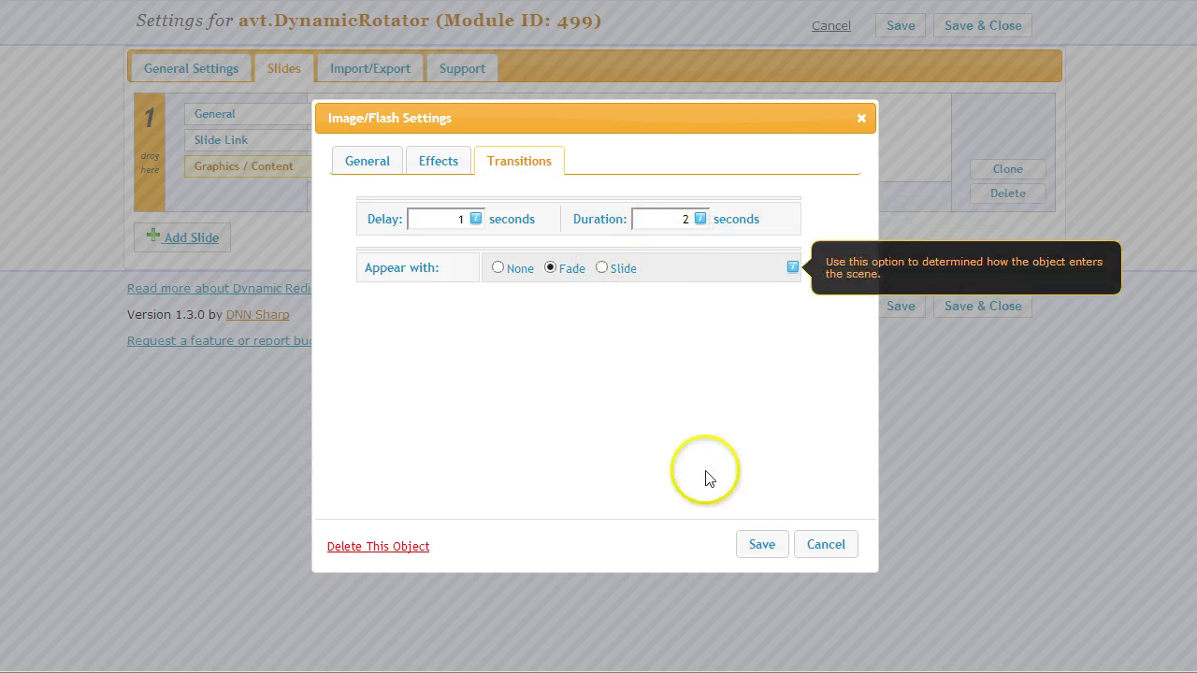
click(762, 545)
Step: Add a text object with ID "welcome" reading "Welcome to my site [User:FirstName]!", with the word "Welcome" in bold
click(414, 201)
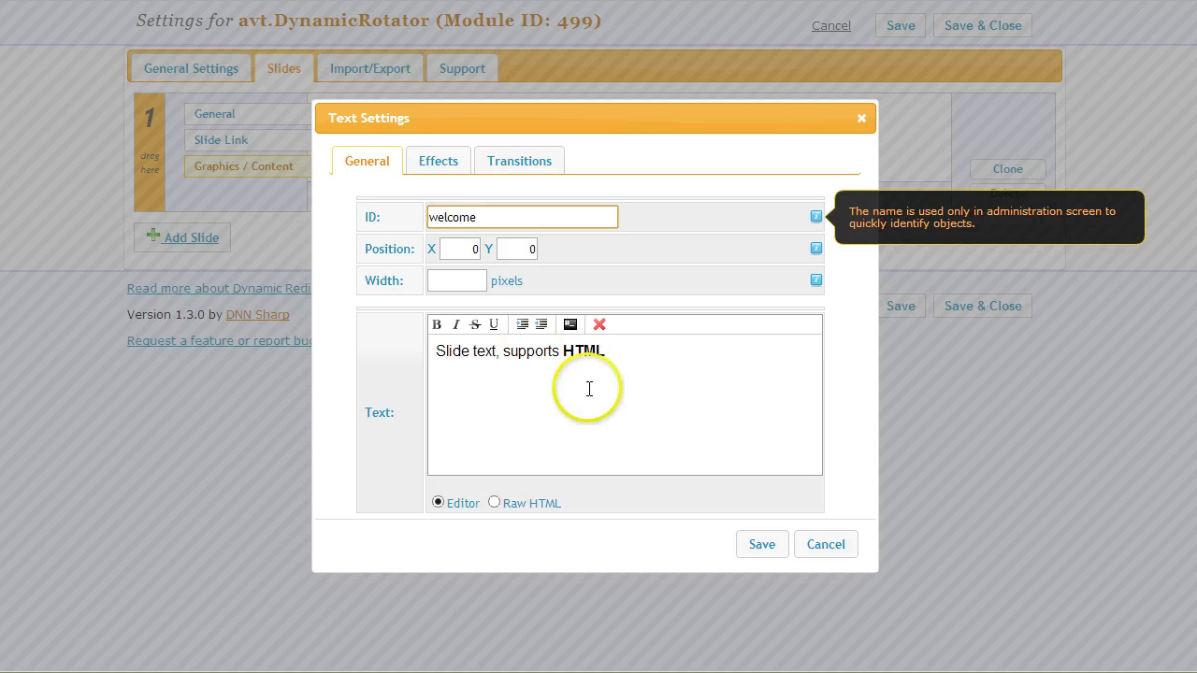
drag(589, 389, 366, 357)
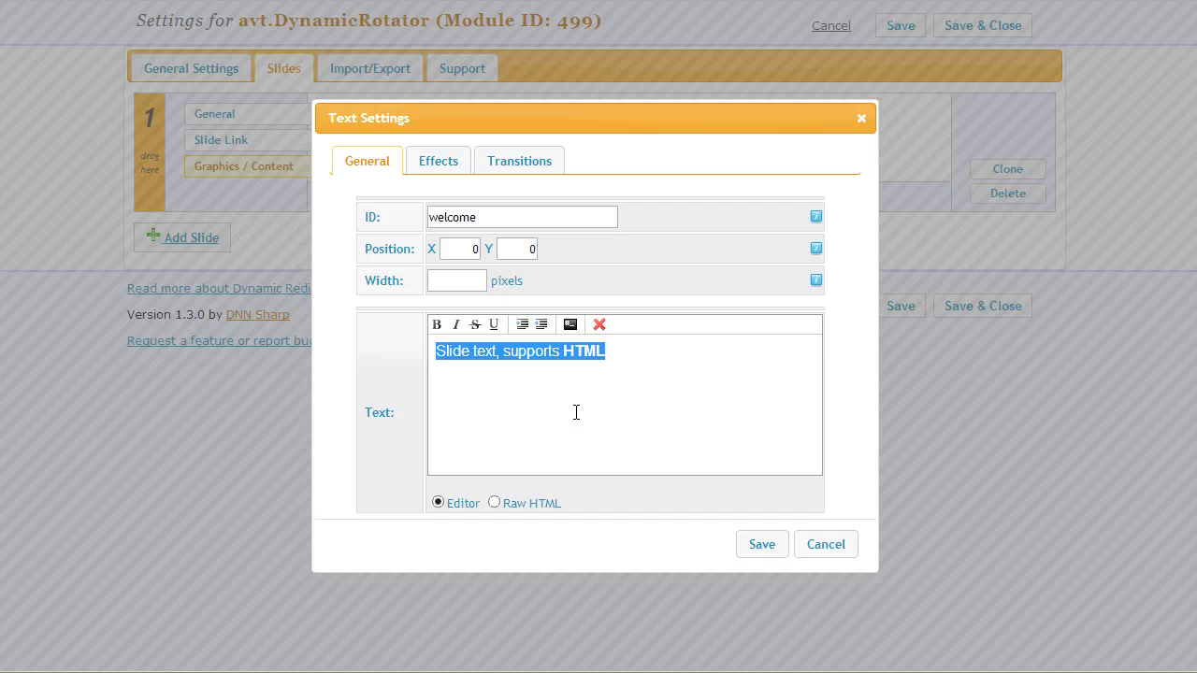
text(Welcome to my site [User:FirstName]!)
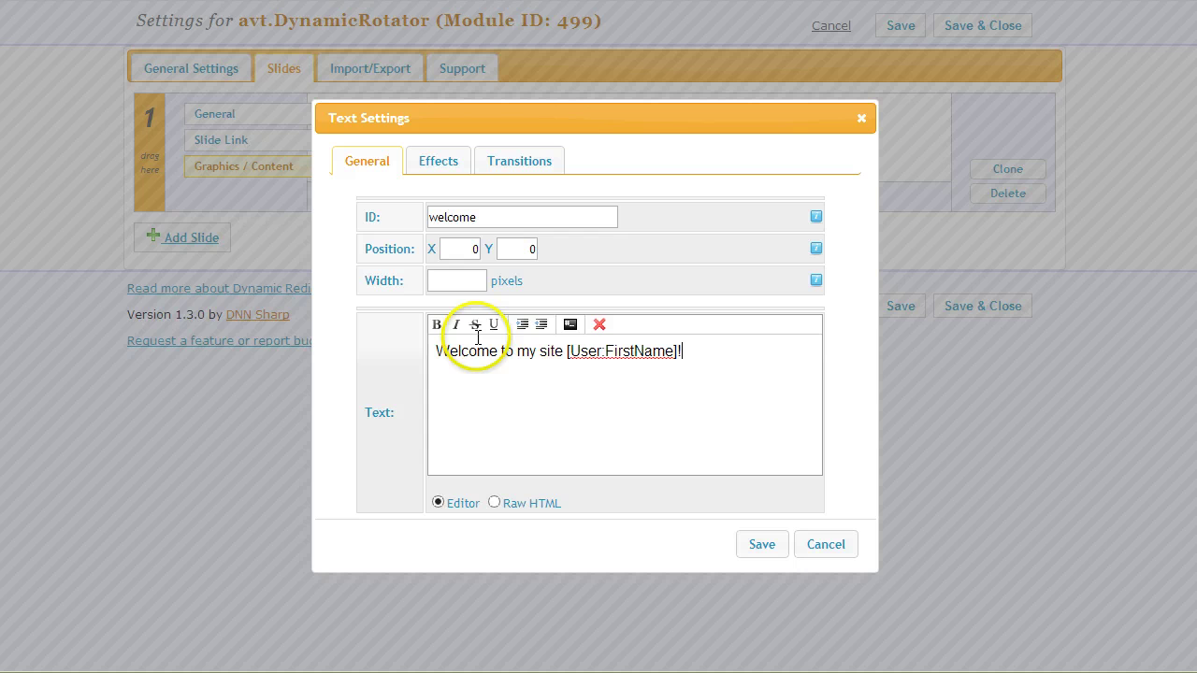
key(ctrl+b)
click(550, 393)
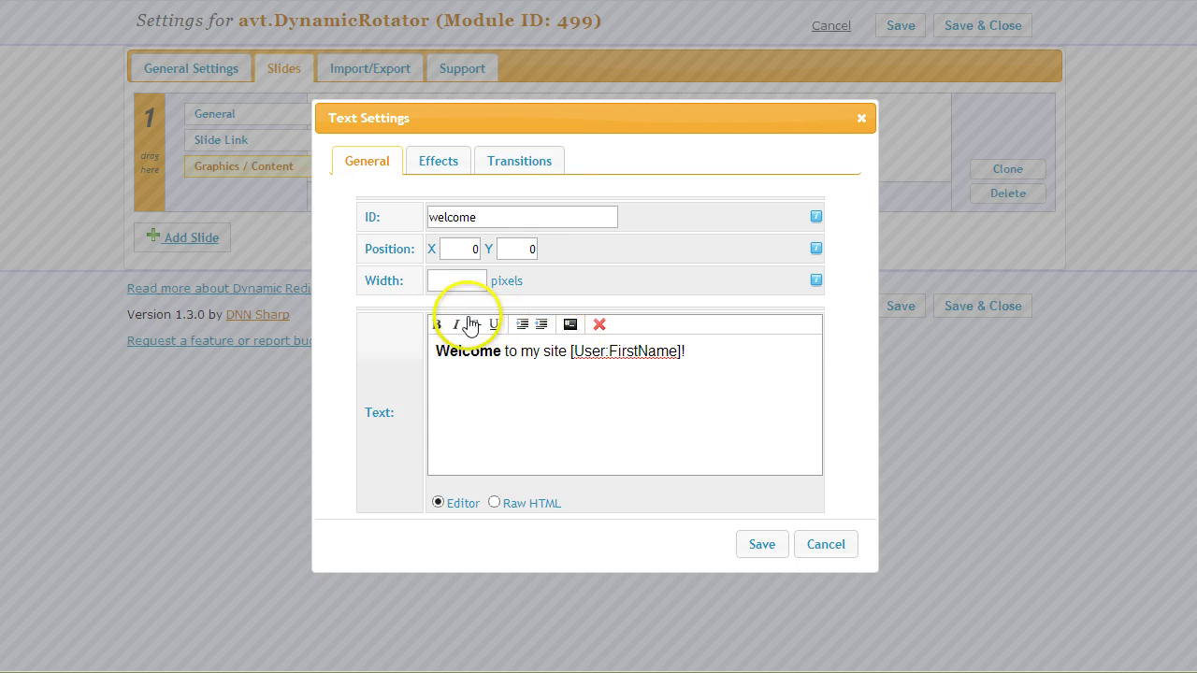
Step: Check the welcome text's raw HTML source and return to the visual editor
click(523, 505)
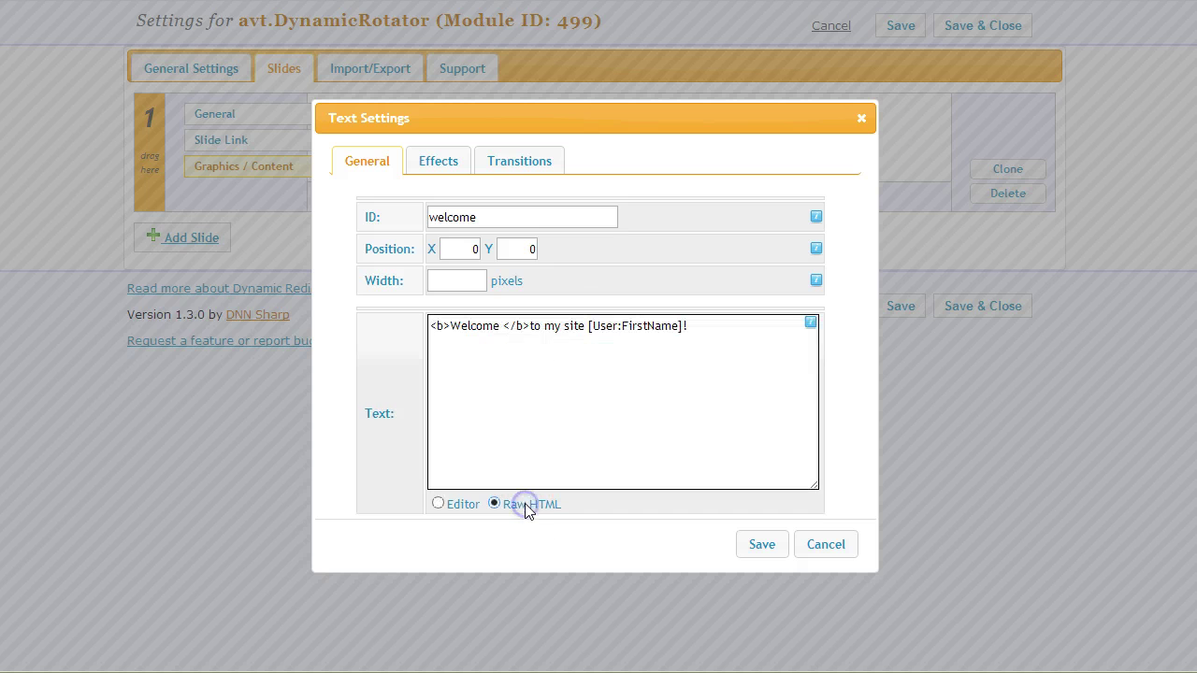
mouse_move(563, 420)
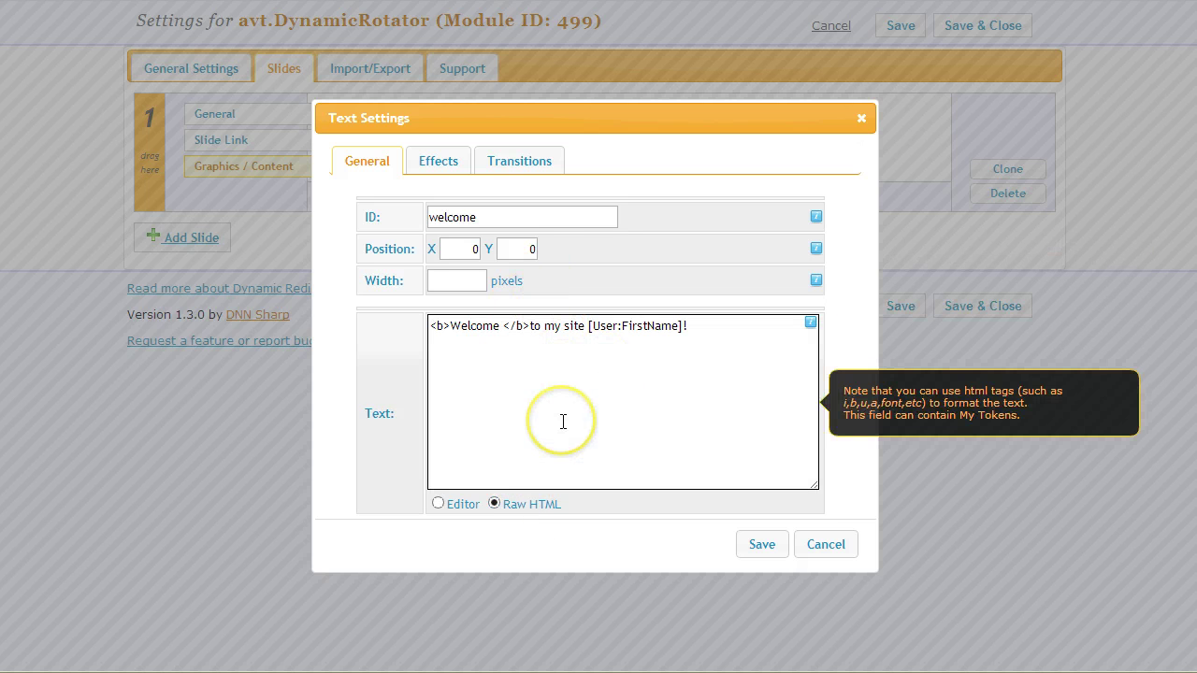
click(463, 504)
click(761, 547)
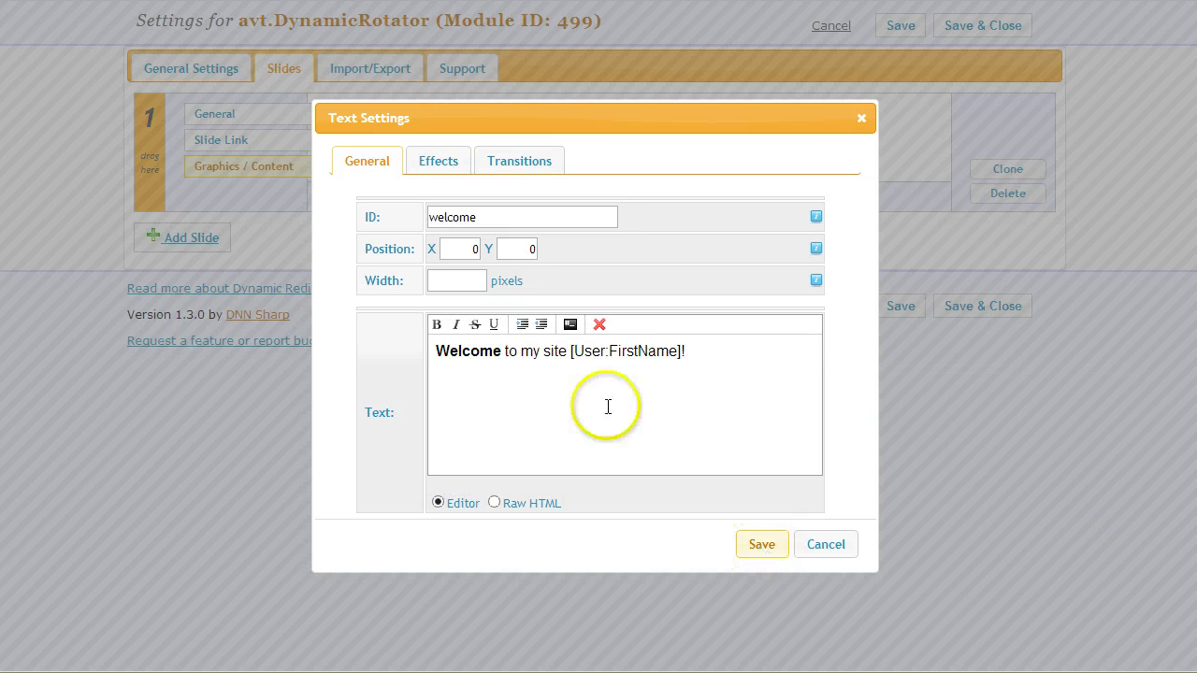
Step: Set the welcome text object's position to X 40 and Y 140
click(436, 160)
click(395, 165)
click(473, 248)
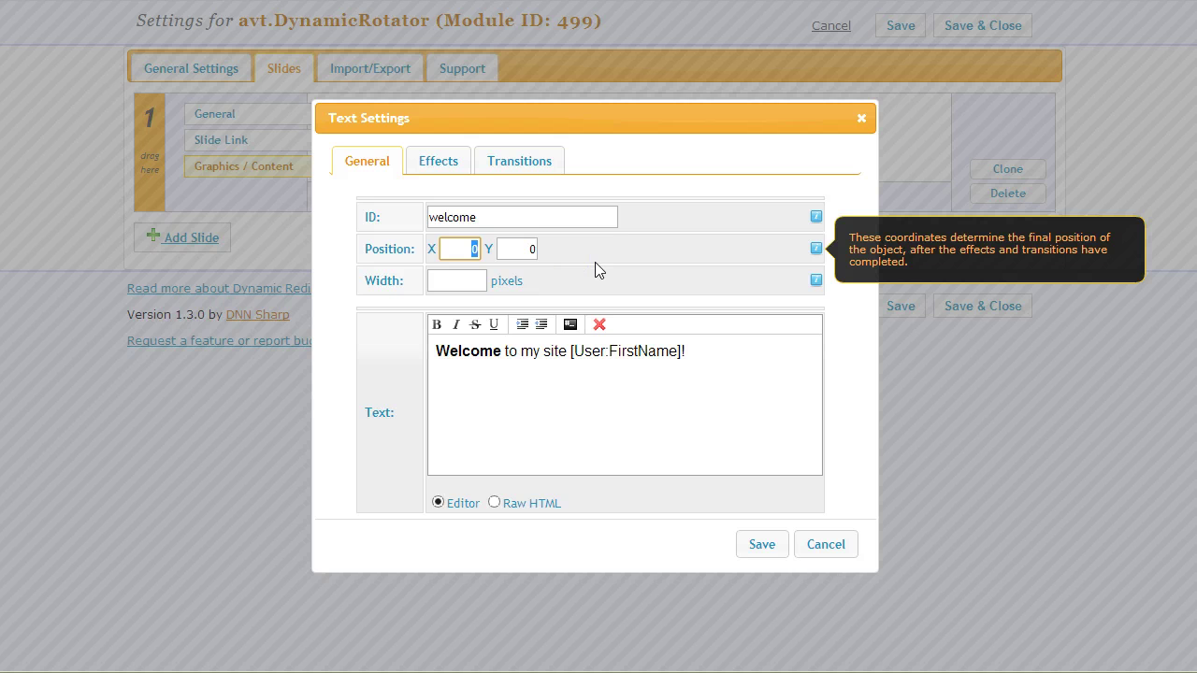
text(40)
click(520, 249)
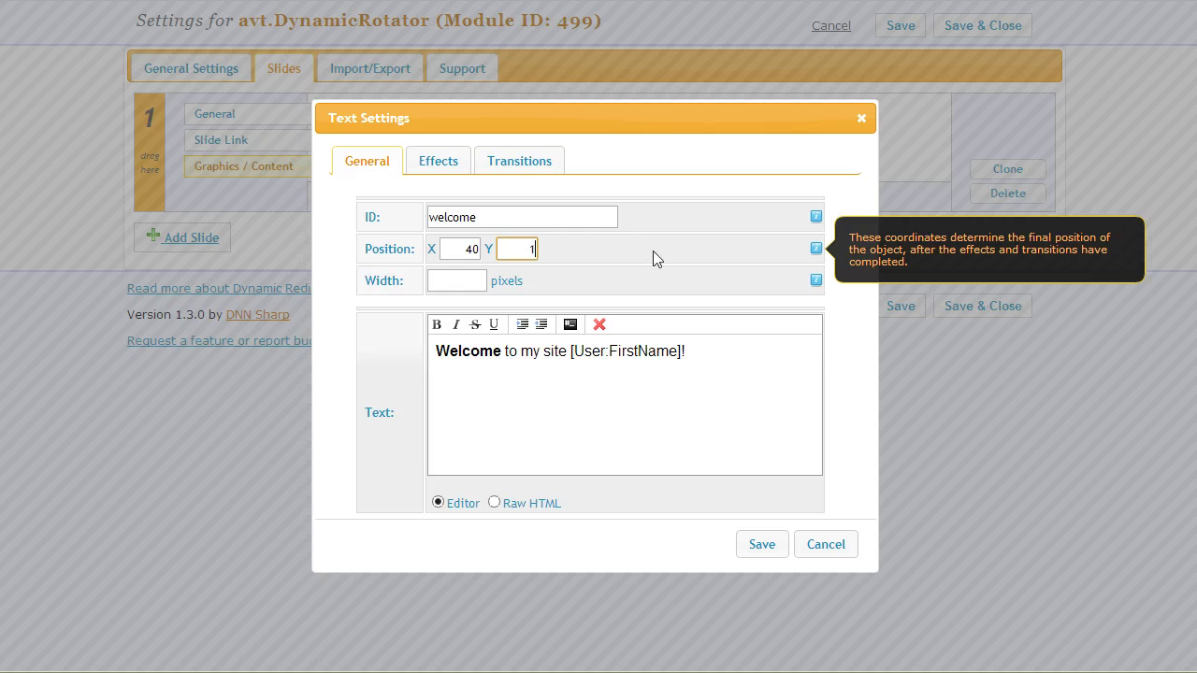
text(140)
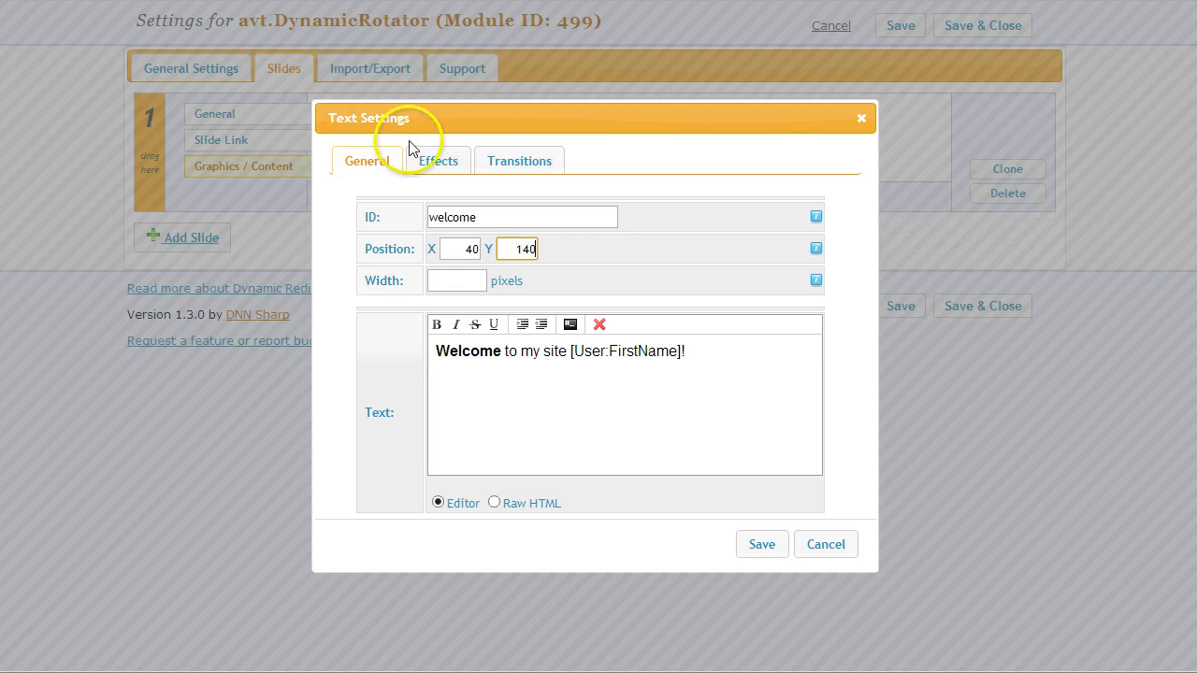
Step: Set the welcome text's background opacity to 51, save the object, and save and close the rotator settings to view the slide
click(442, 160)
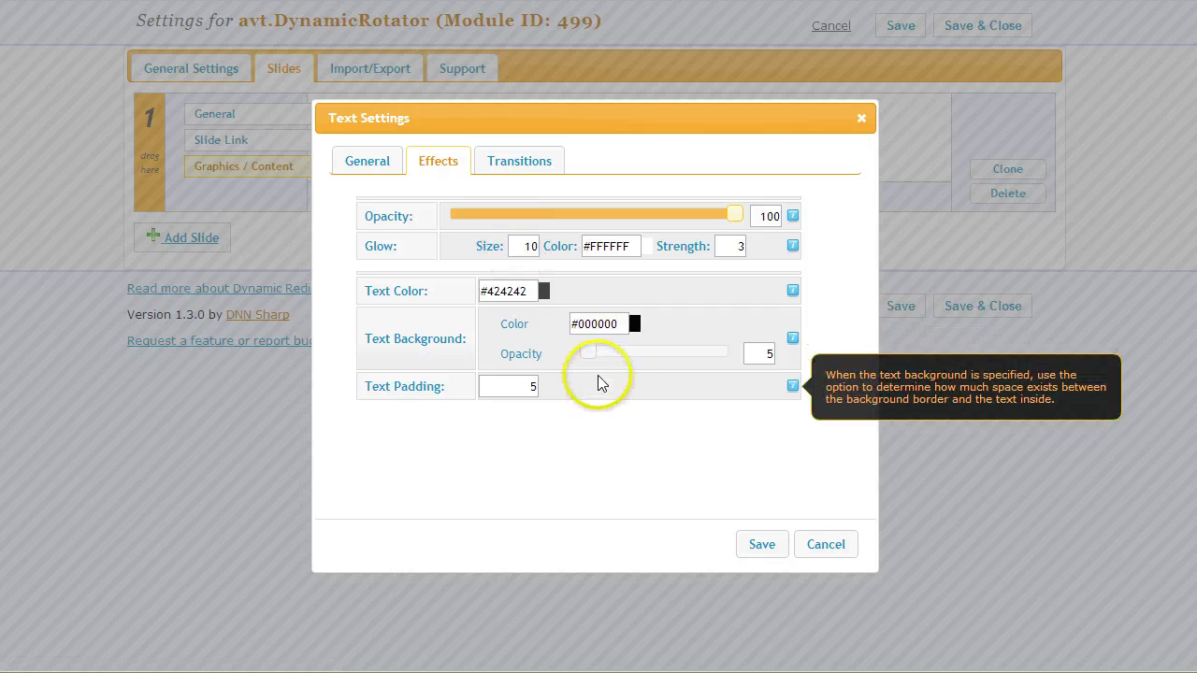
drag(646, 352, 652, 352)
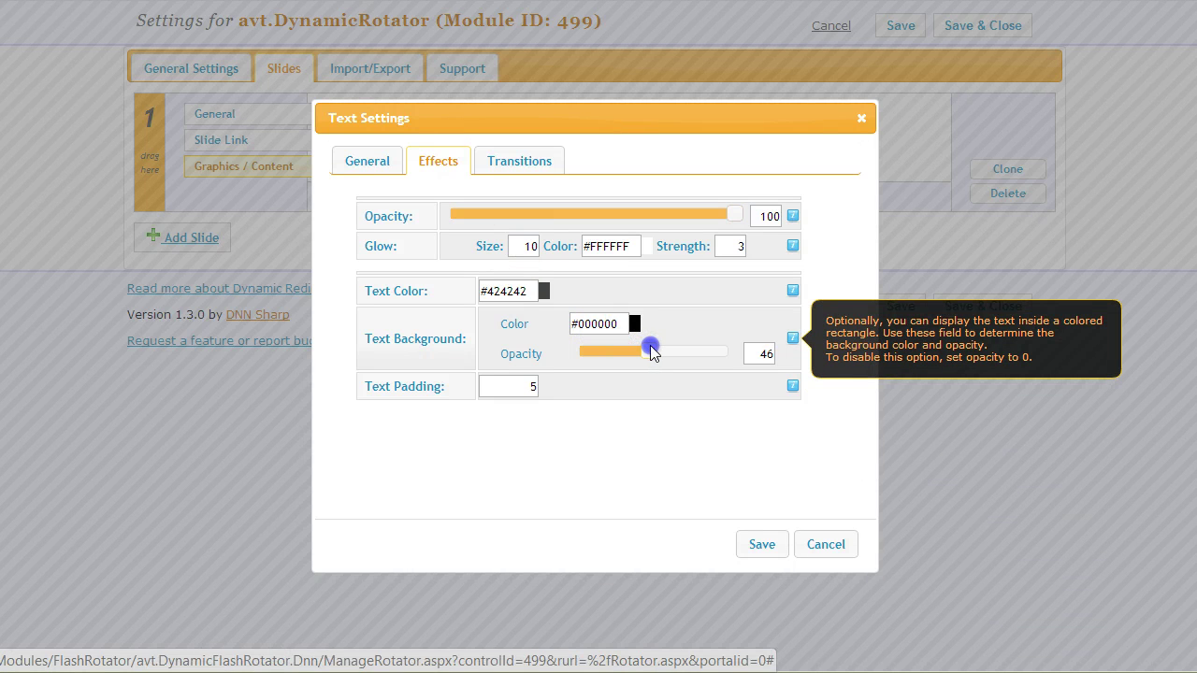
click(829, 544)
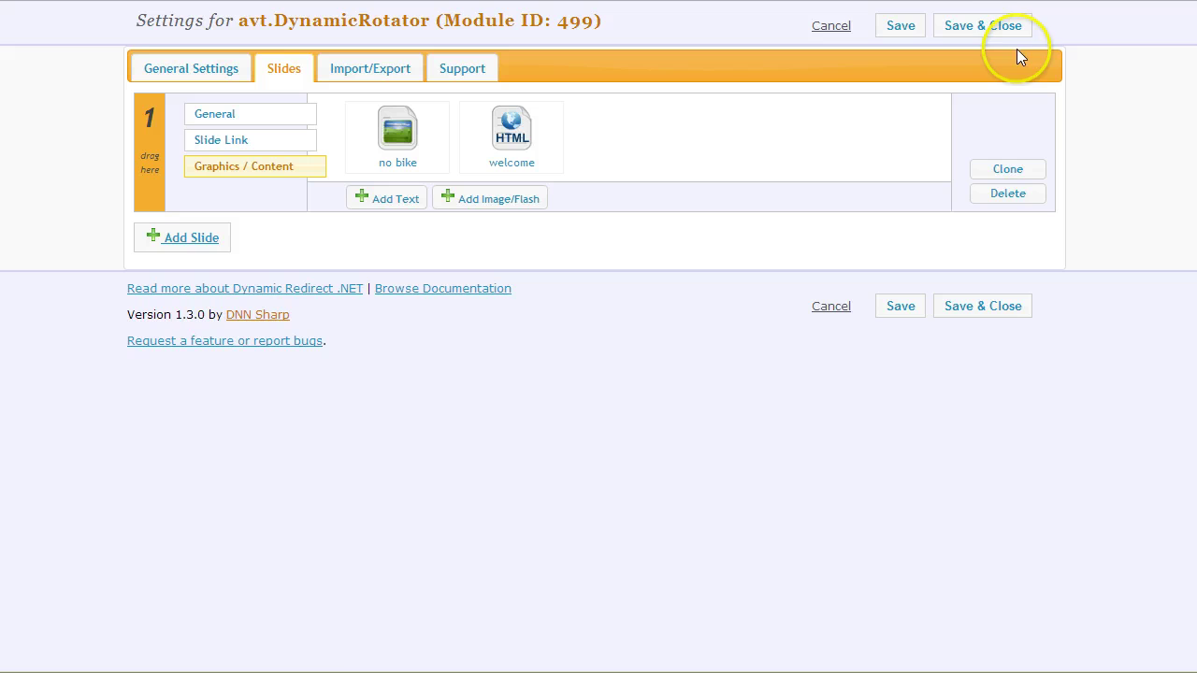
click(995, 28)
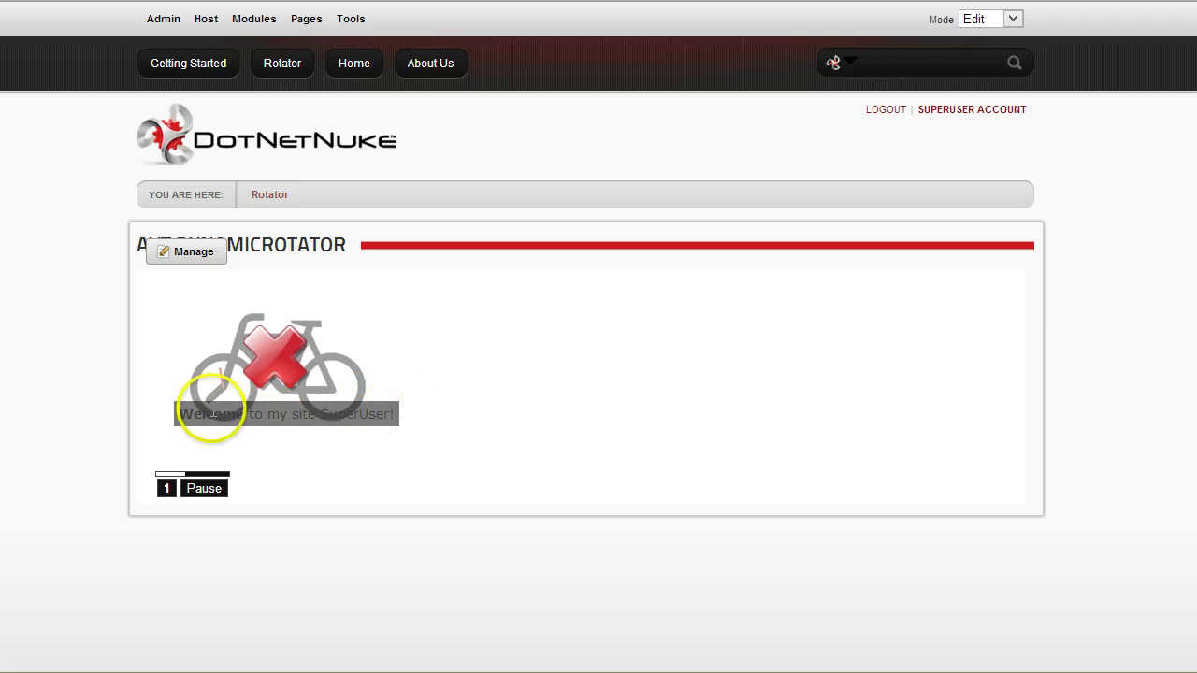
click(409, 412)
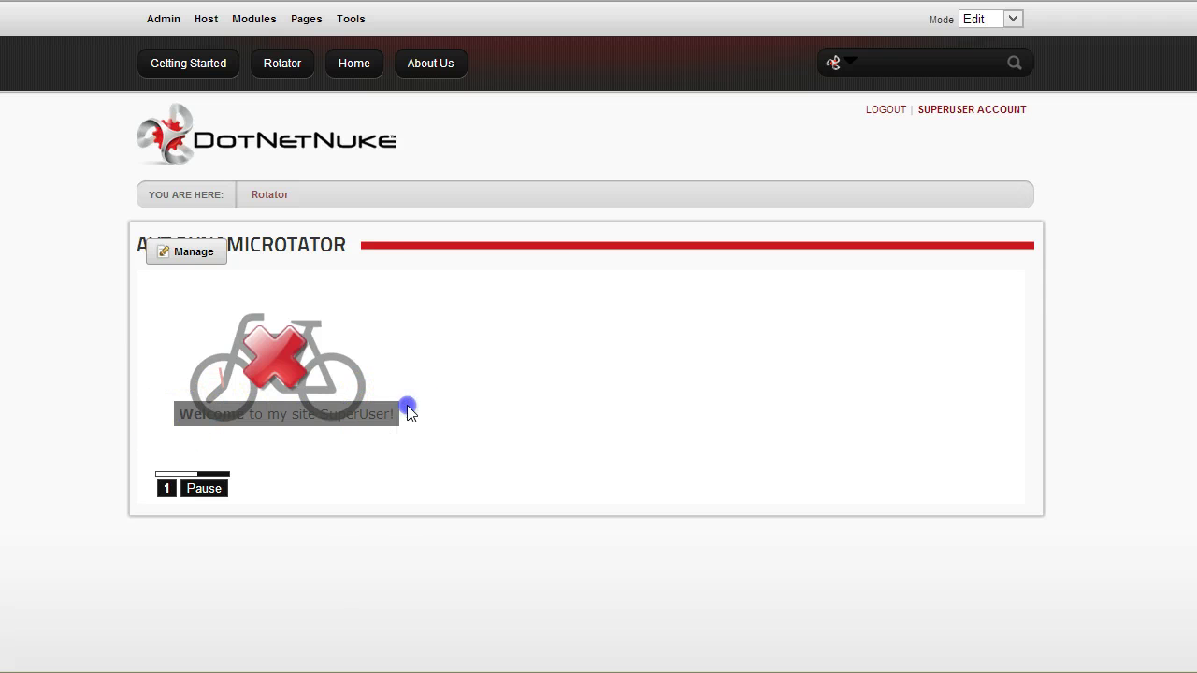
Step: Reopen the slide management and change the welcome text object's background color to white (ffffff), saving the object
mouse_move(200, 259)
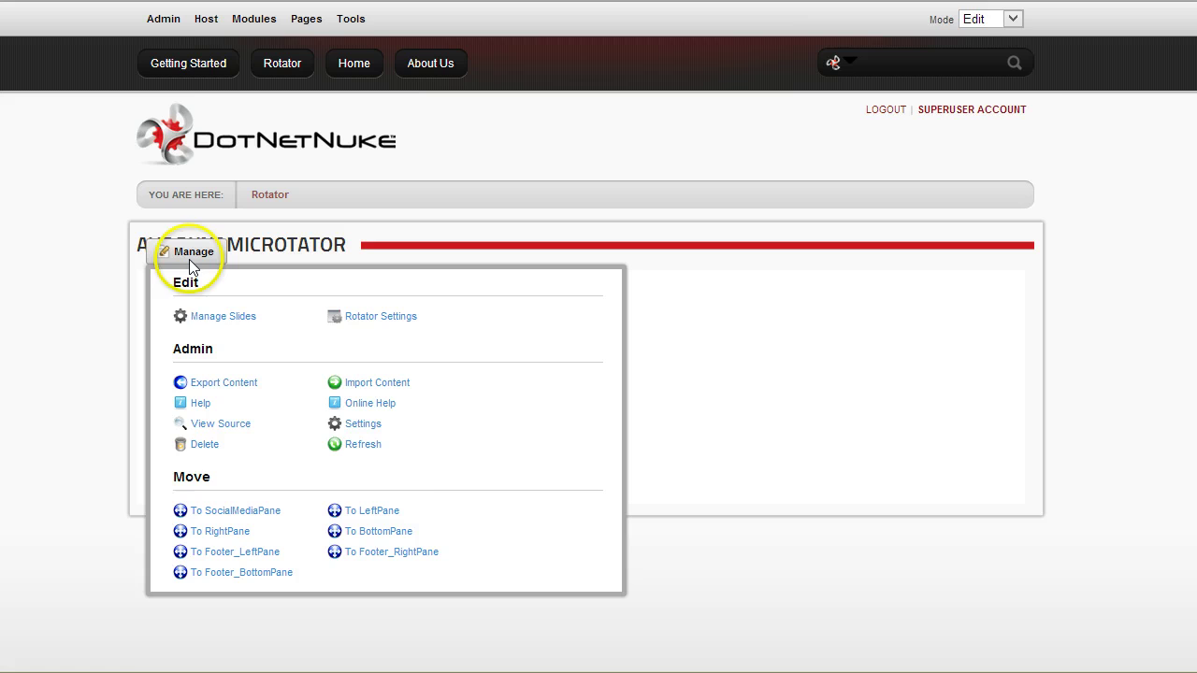
click(221, 313)
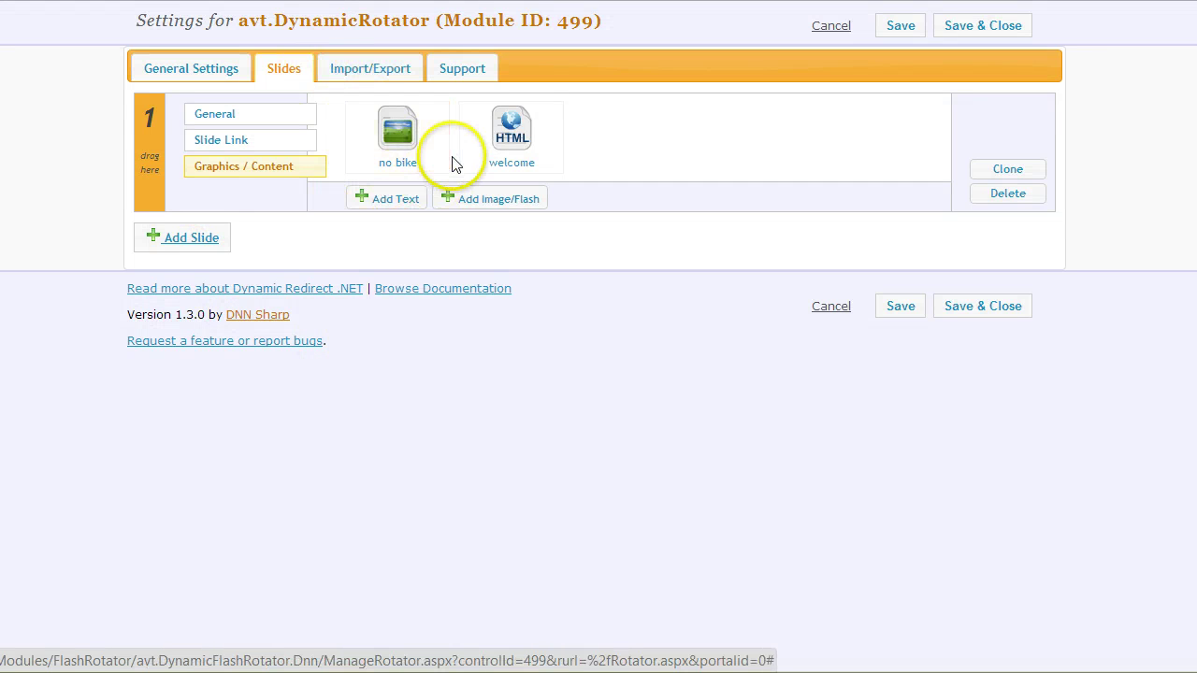
click(515, 162)
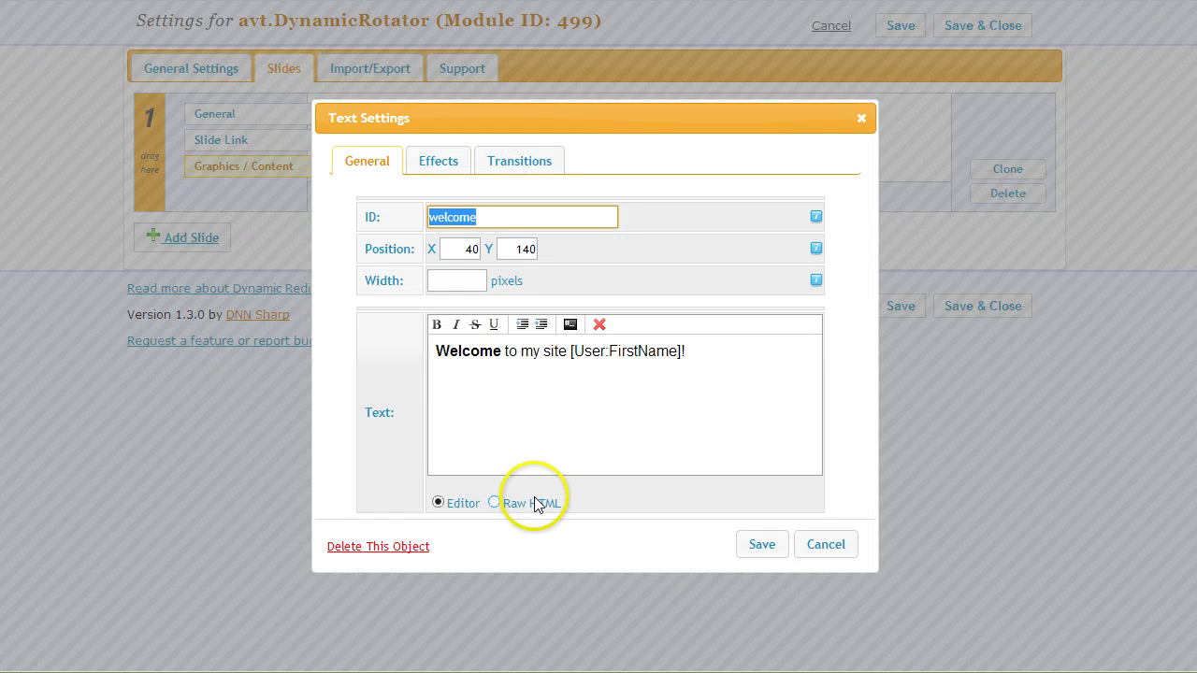
click(445, 170)
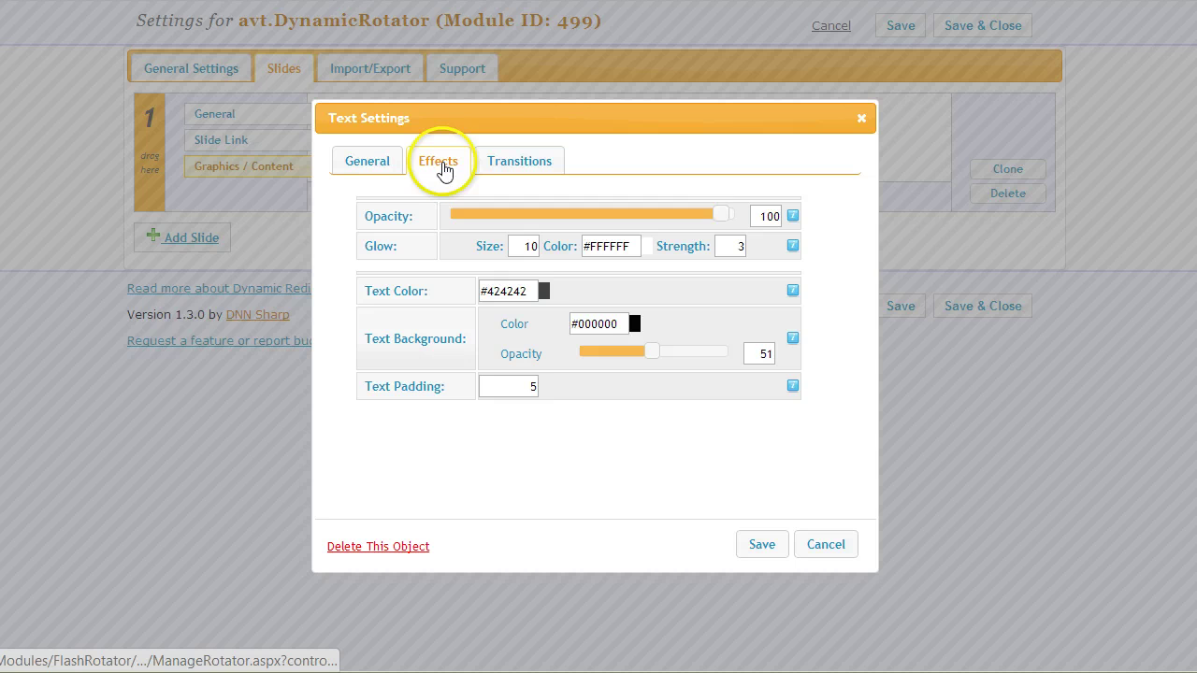
click(634, 324)
drag(700, 382, 763, 482)
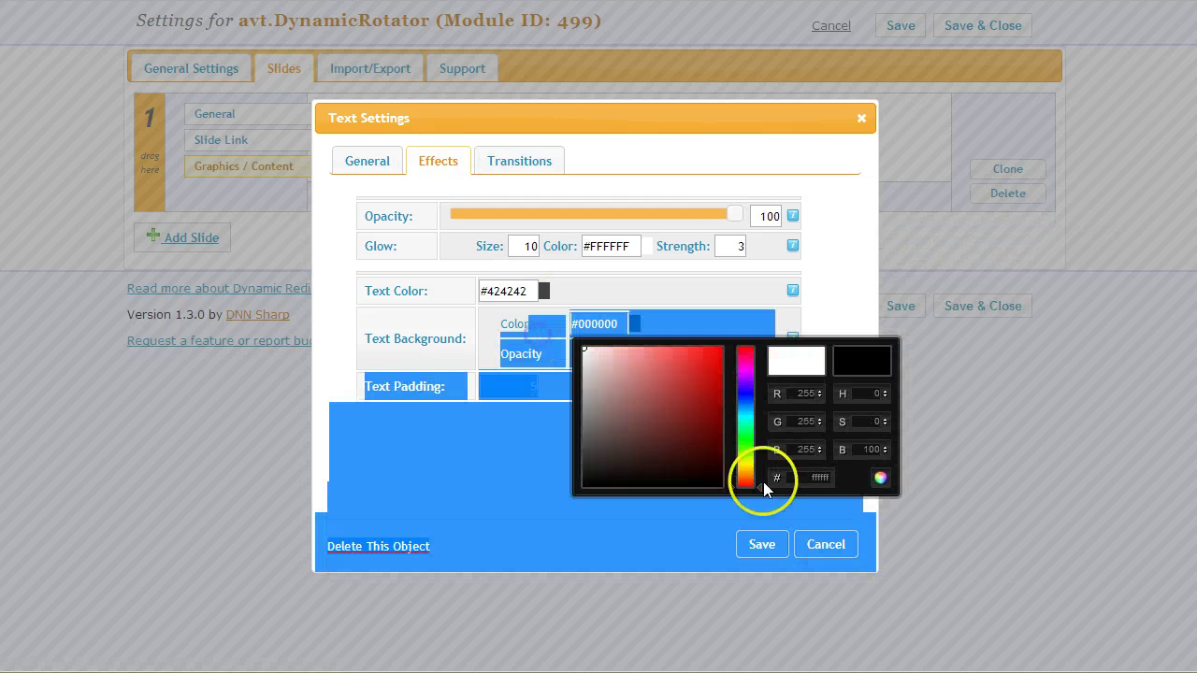
drag(682, 477, 583, 348)
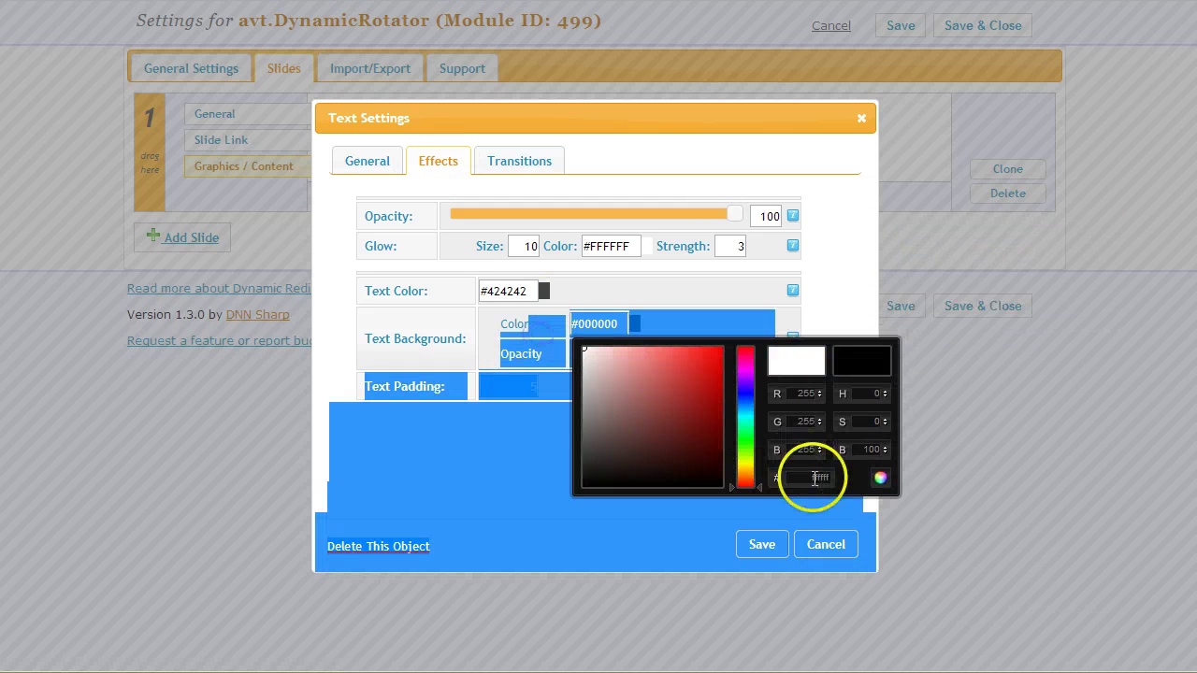
click(857, 502)
click(761, 544)
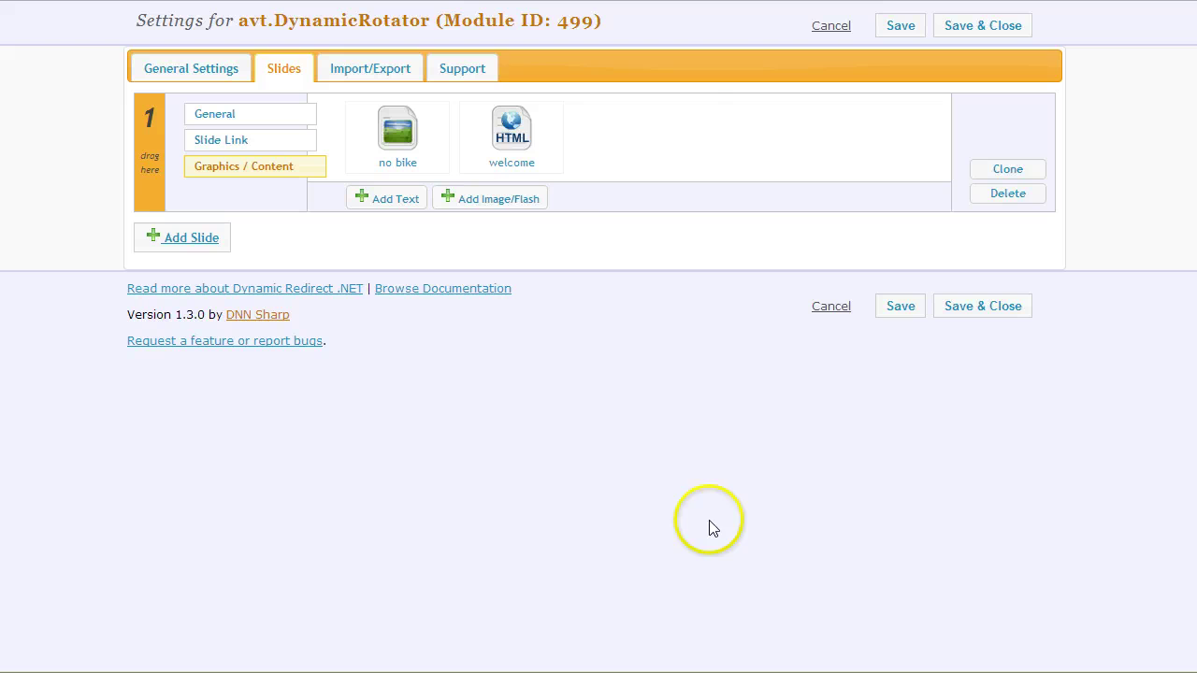
Step: Save and close the rotator settings, and check the welcome text on the displayed slide
click(977, 304)
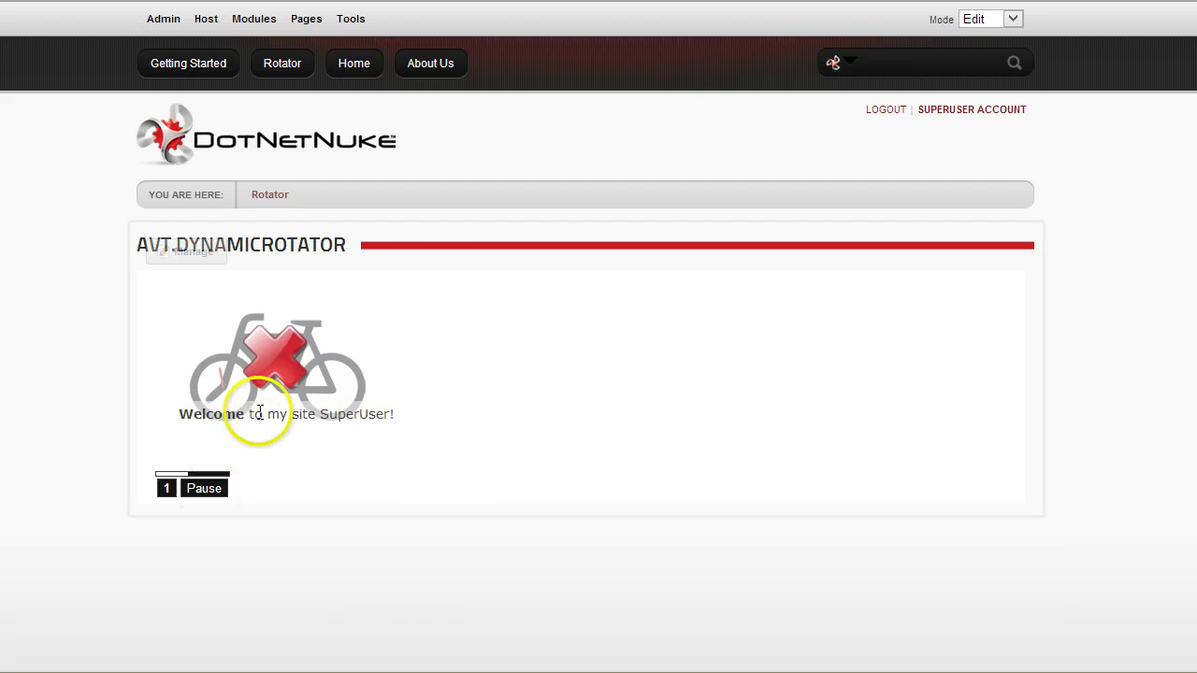
drag(179, 414, 384, 414)
click(433, 439)
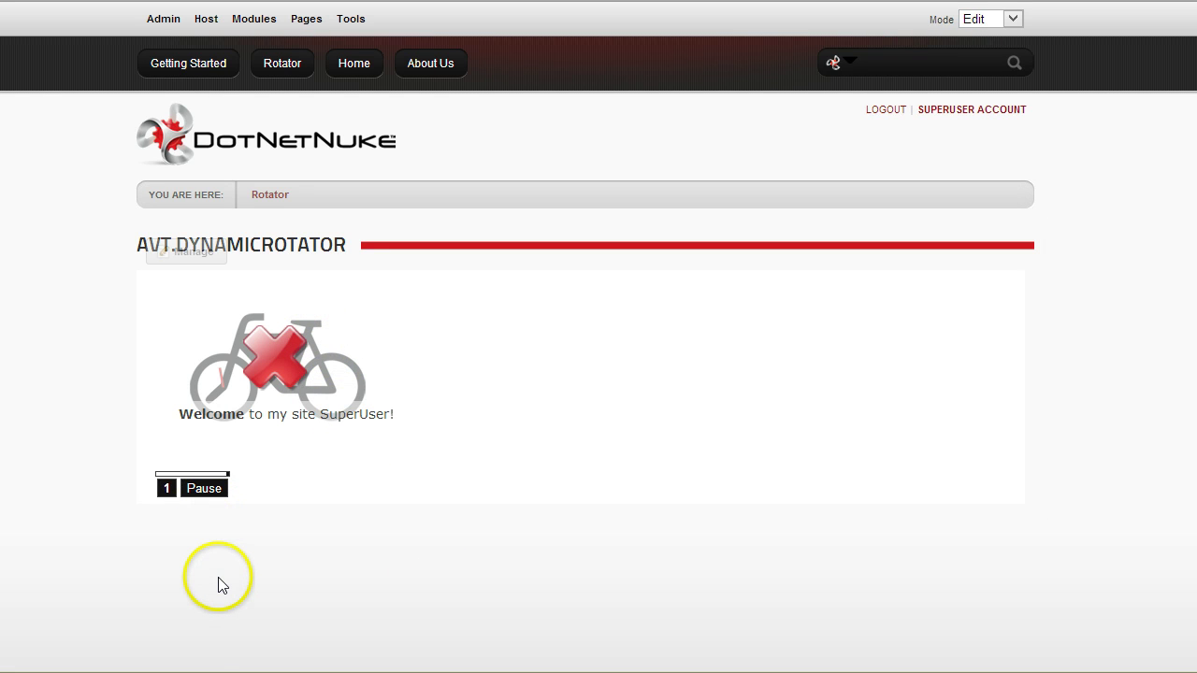
click(166, 487)
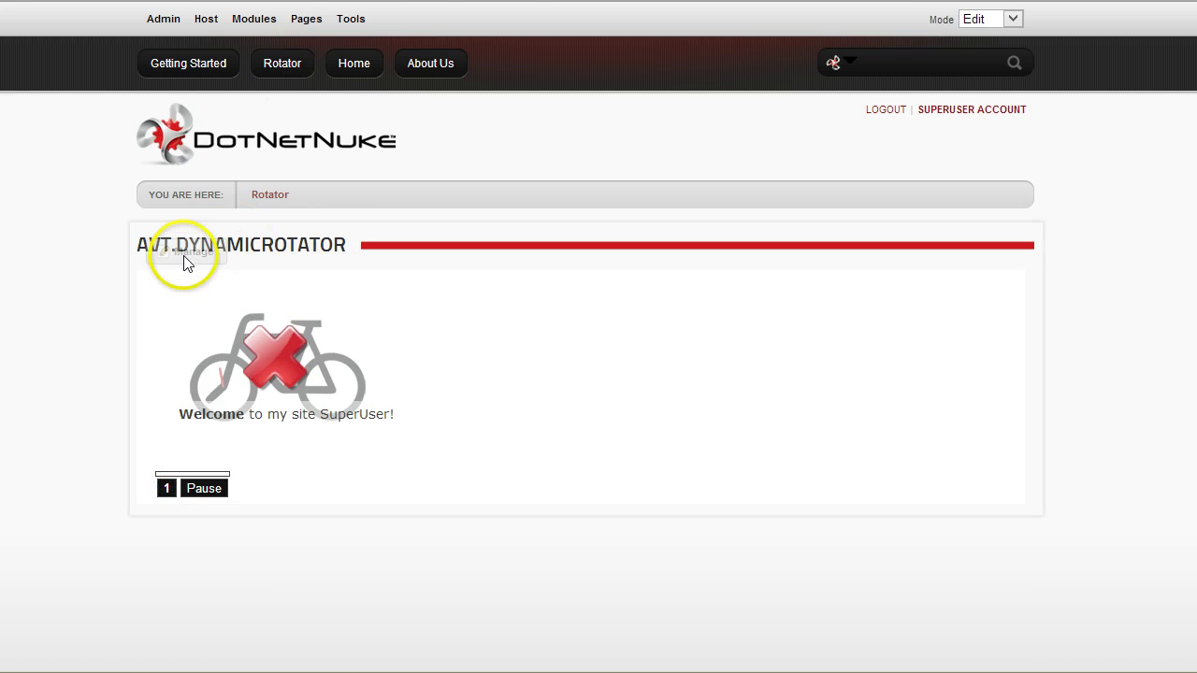
Step: Return to managing the rotator's slides and add a second slide titled "What's new"
mouse_move(159, 250)
click(224, 316)
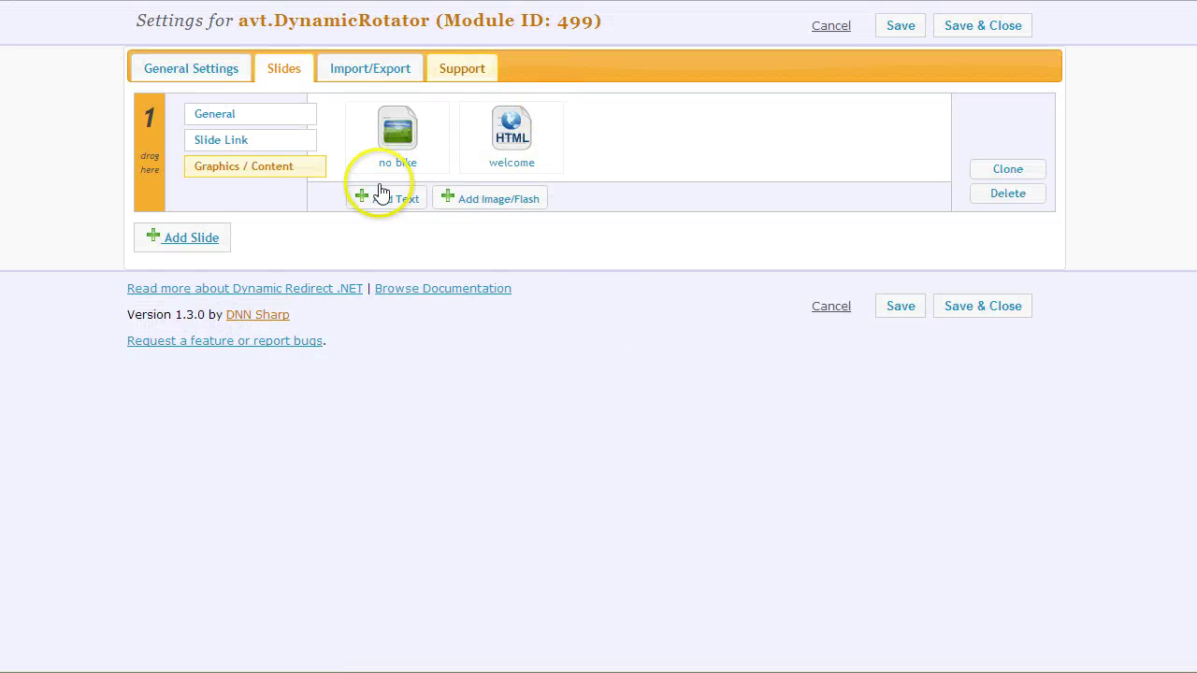
click(157, 239)
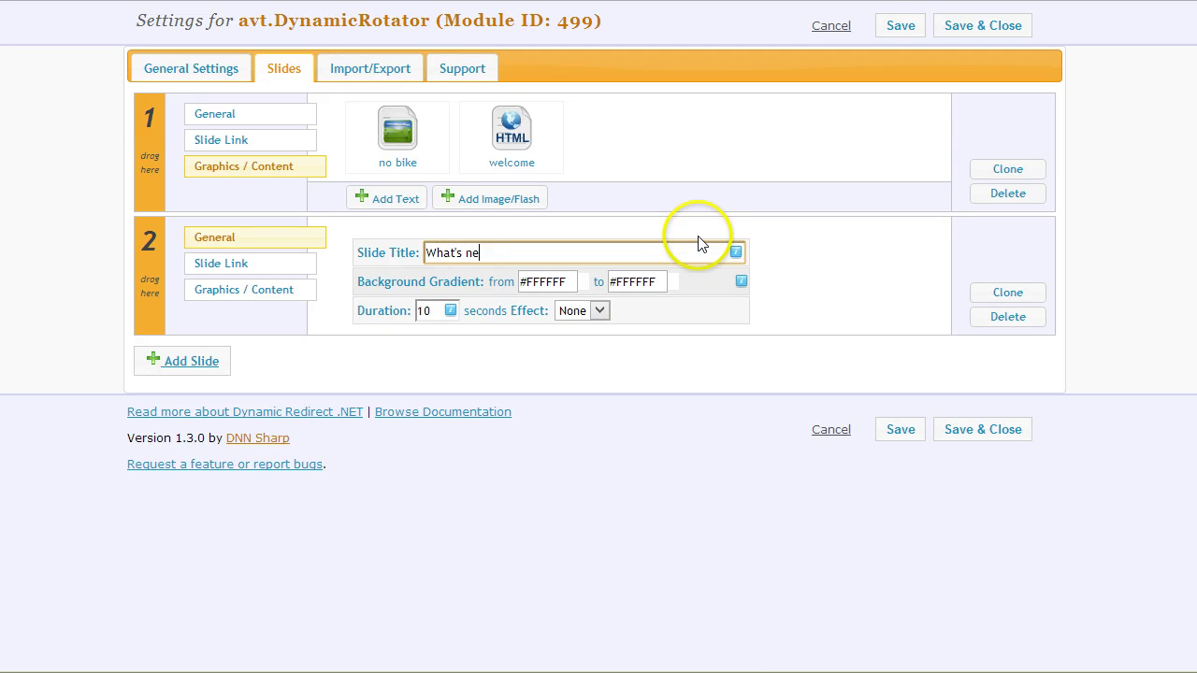
Step: Add the image bike-vintage.png from the server's Images folder to slide 2 with the ID "bike1" and save it
click(259, 299)
click(482, 321)
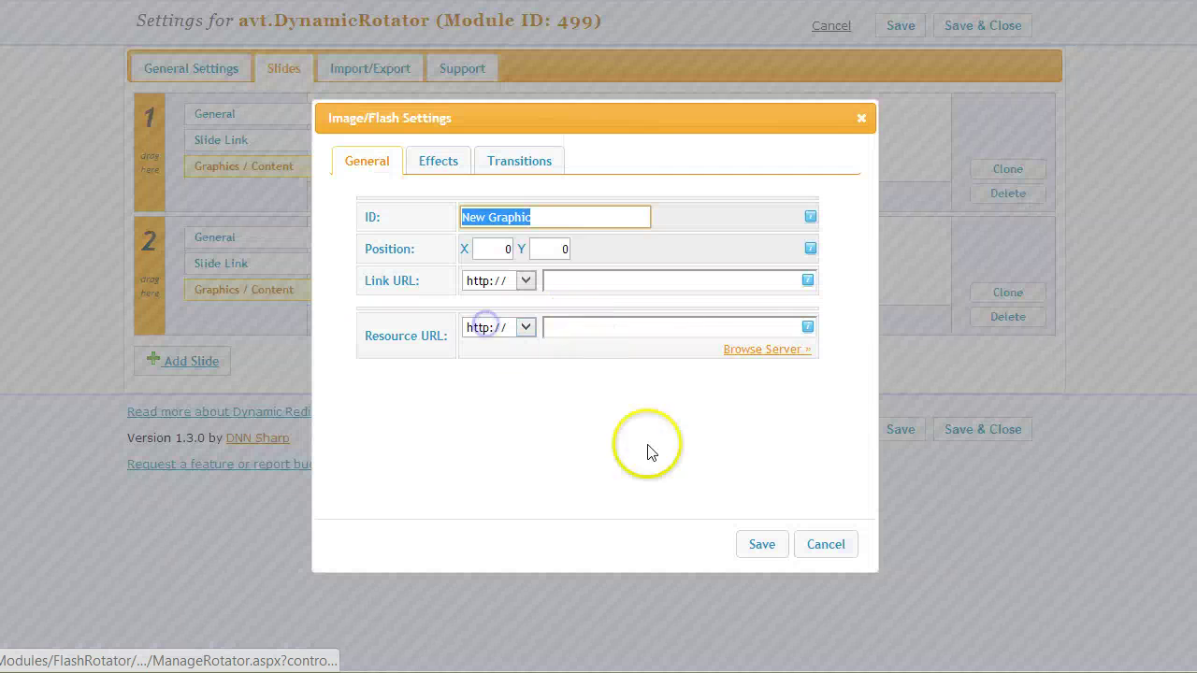
click(762, 349)
click(300, 218)
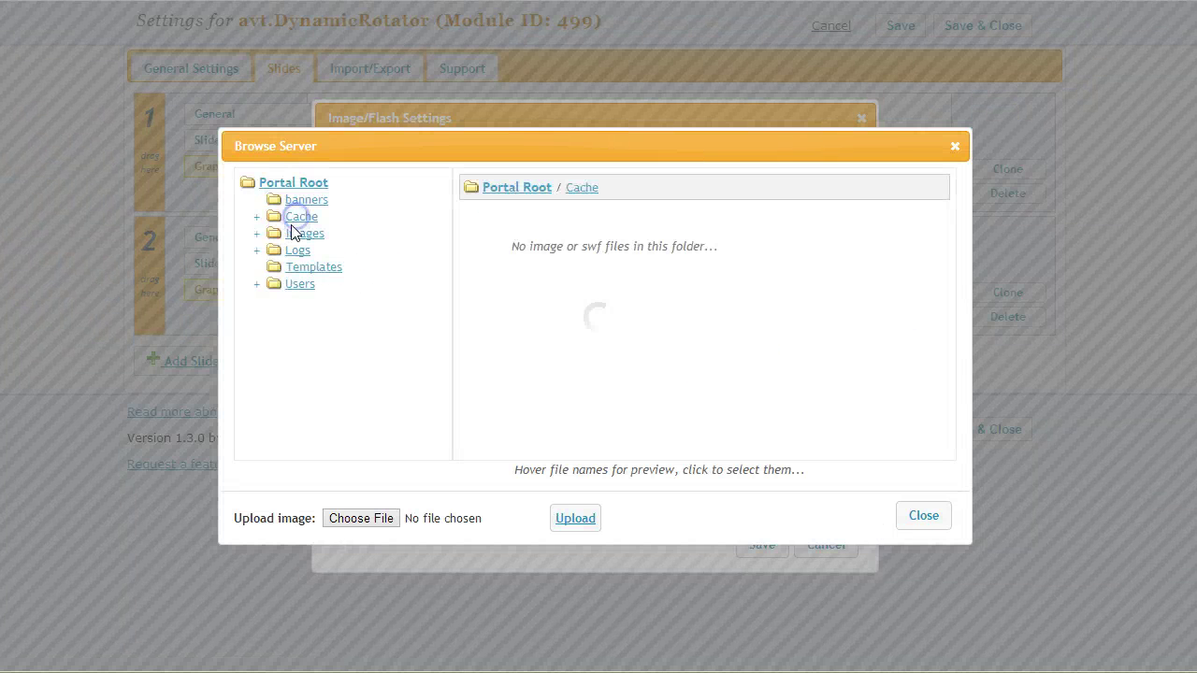
click(297, 234)
mouse_move(550, 418)
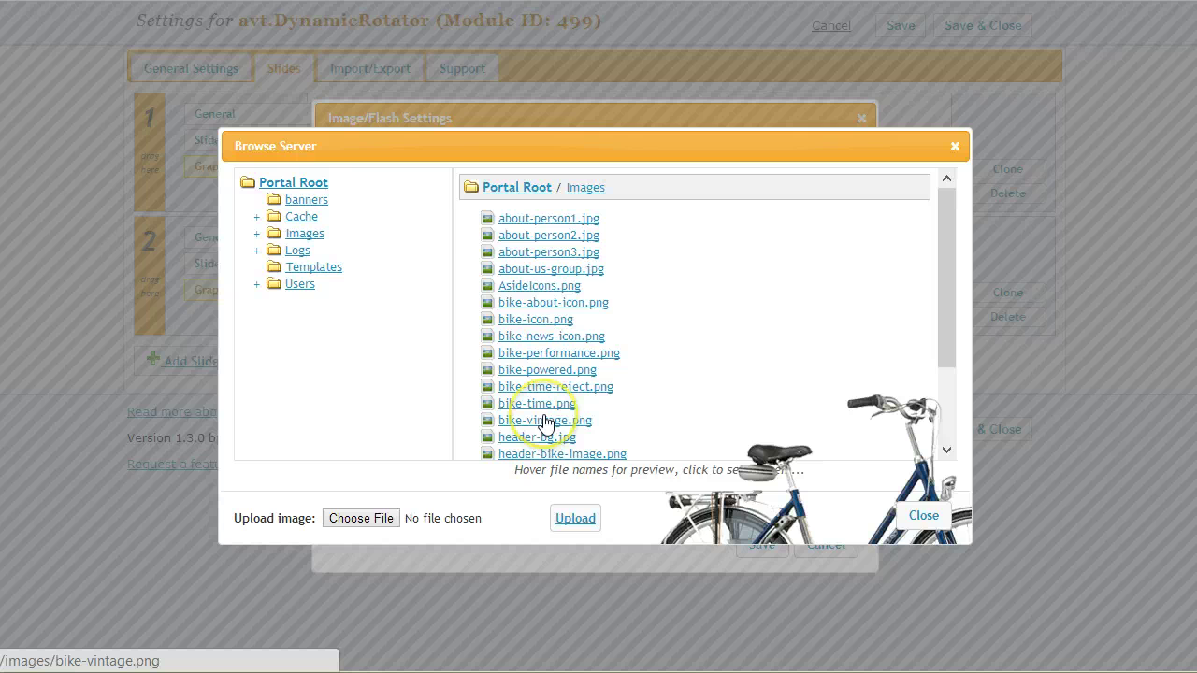
click(544, 420)
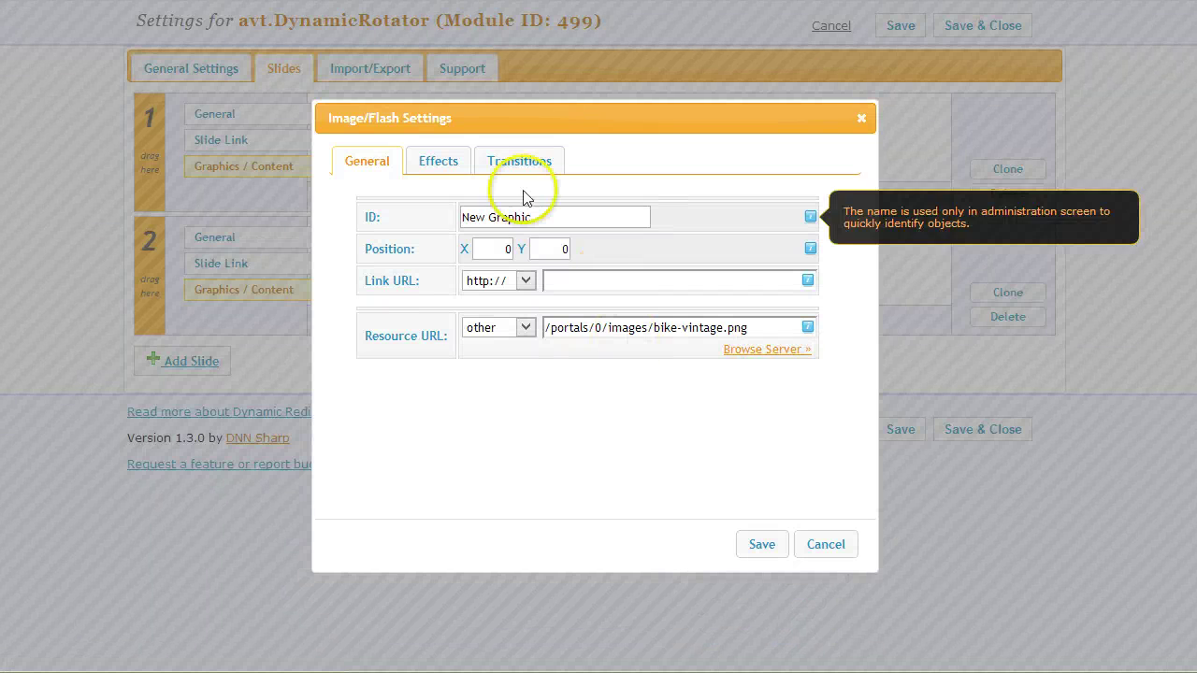
drag(530, 210, 76, 190)
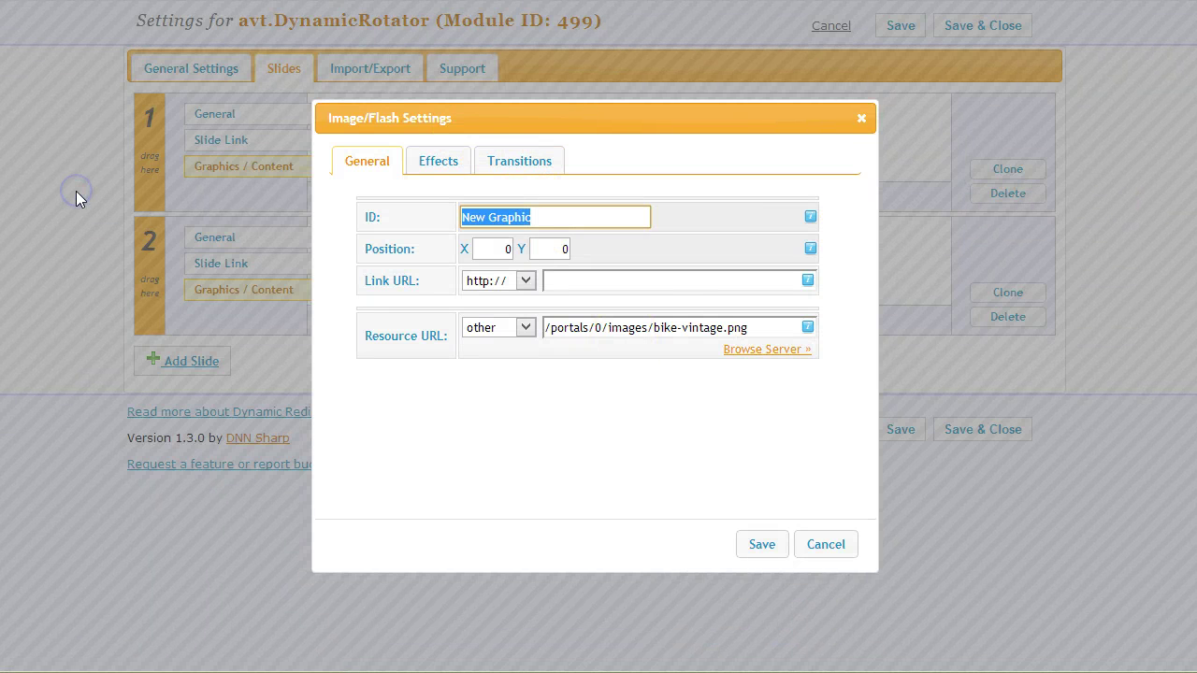
click(752, 546)
Step: Add the image home-bike-powered.png to slide 2 with ID "bike2" and position X 300, Y 70
click(482, 320)
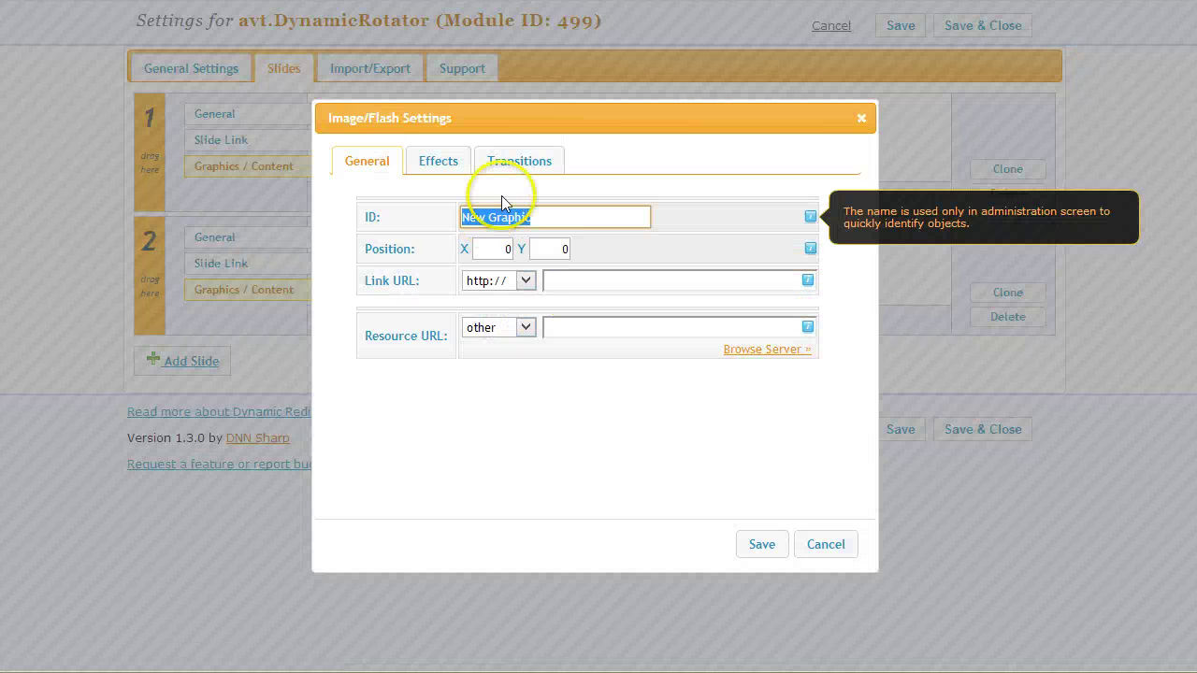
click(767, 349)
scroll(606, 371, down, 2)
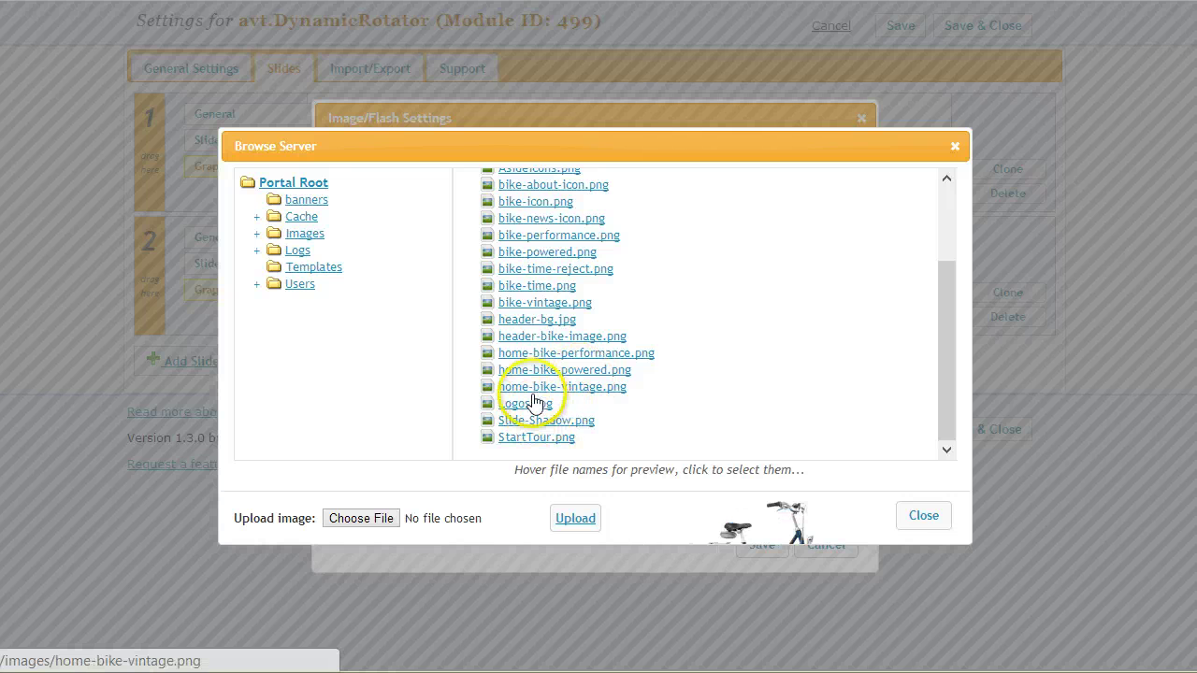
click(539, 372)
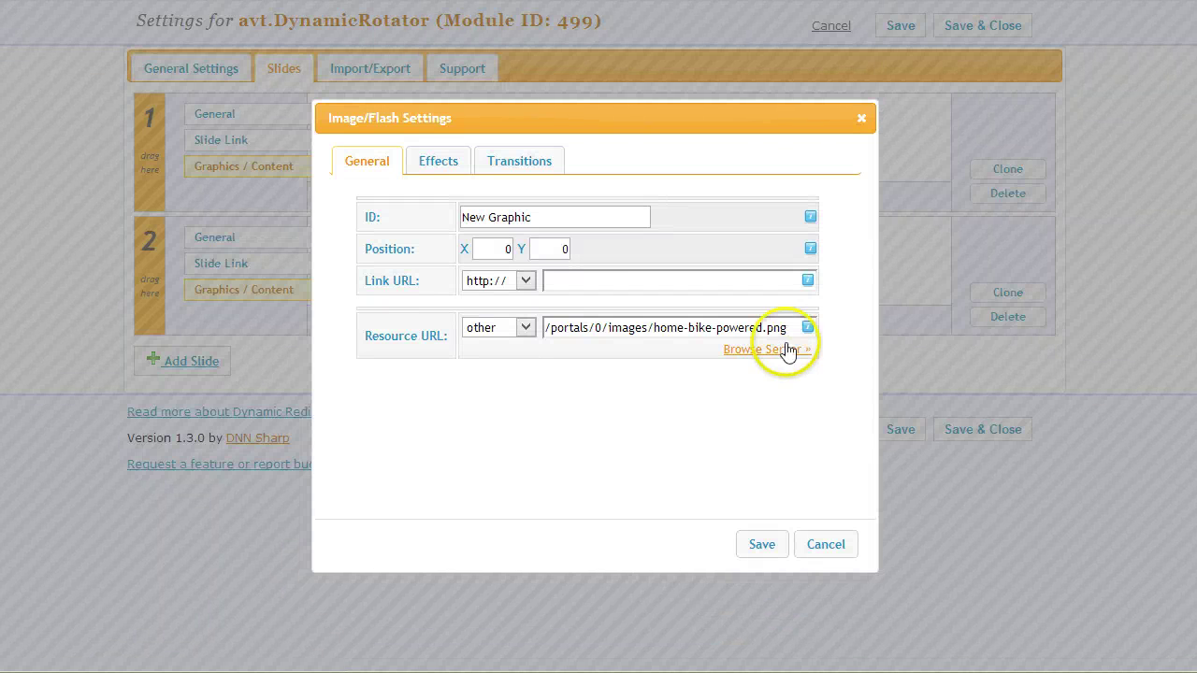
triple_click(551, 217)
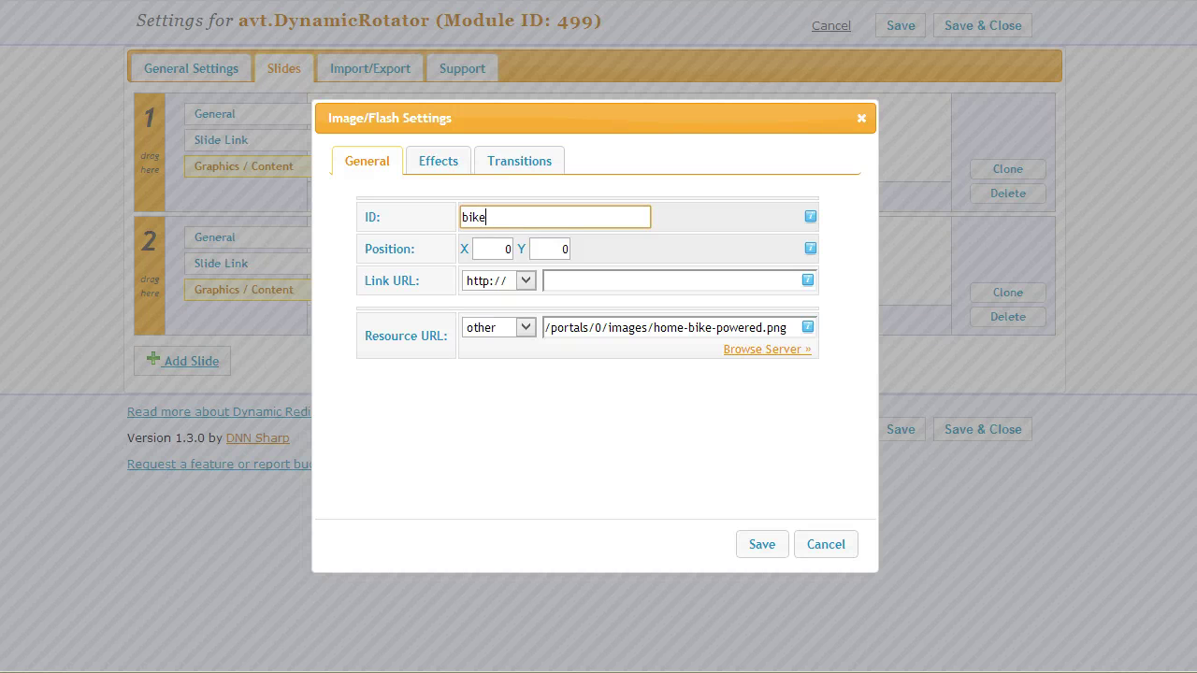
key(Tab)
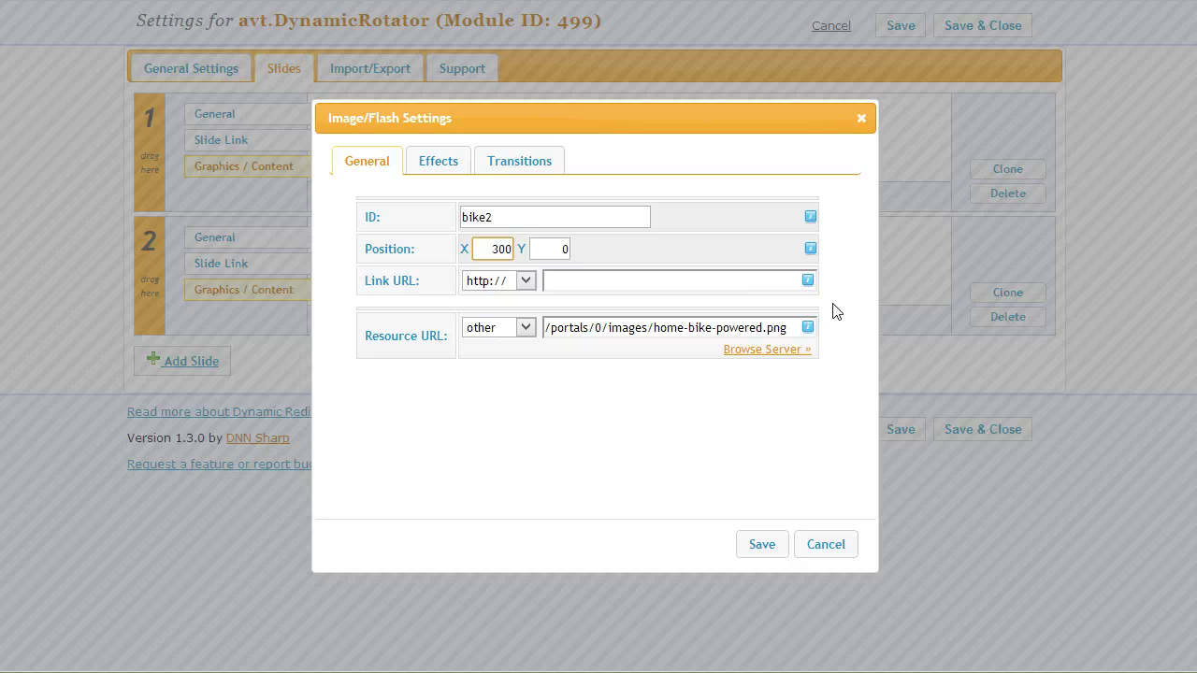
text(300)
key(Tab)
text(70)
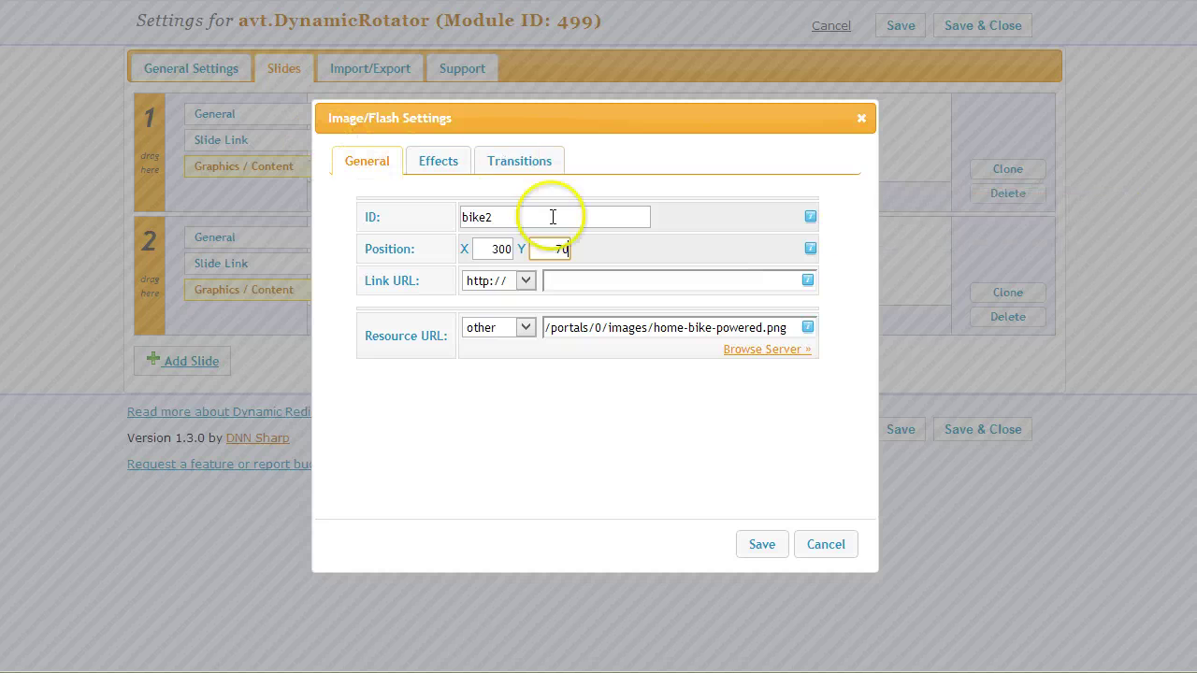
Step: Make the bike2 image appear with a Slide transition from the Bottom and save the object
click(513, 163)
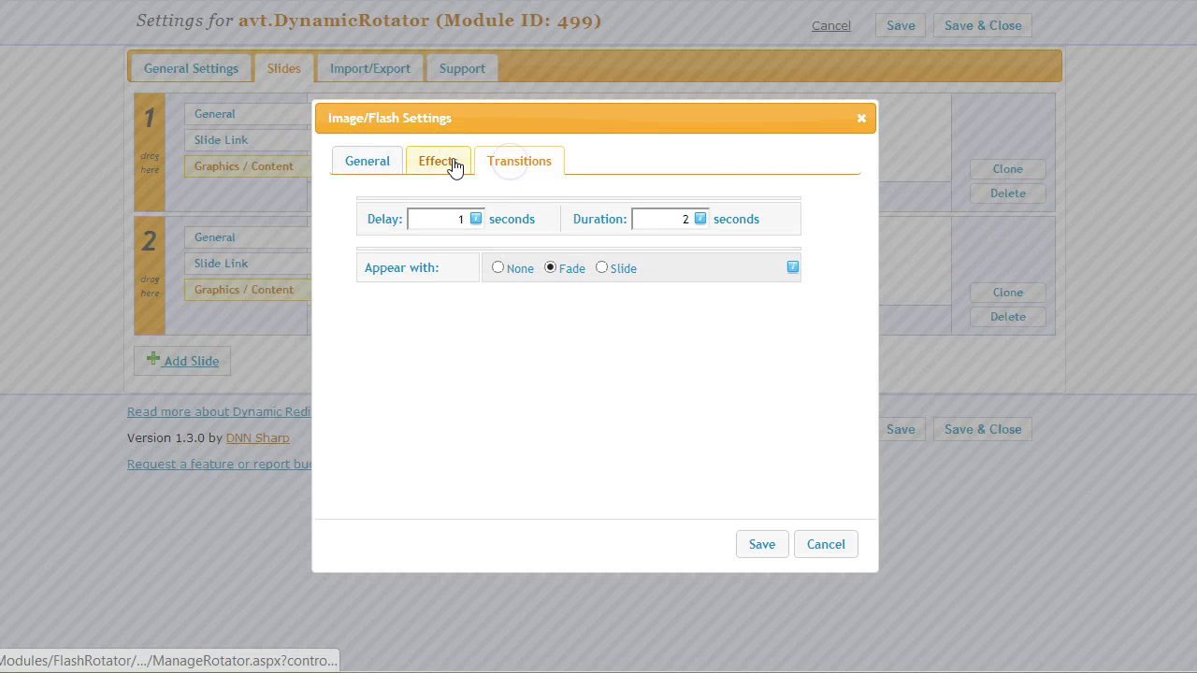
click(451, 164)
click(512, 161)
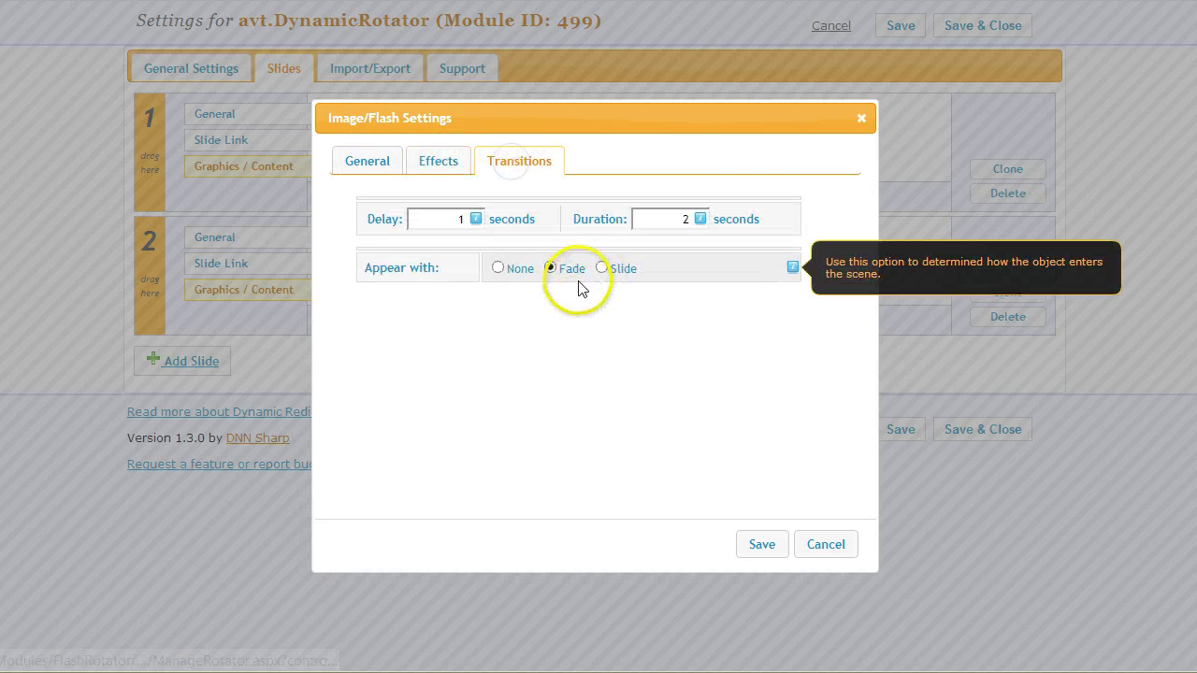
click(624, 268)
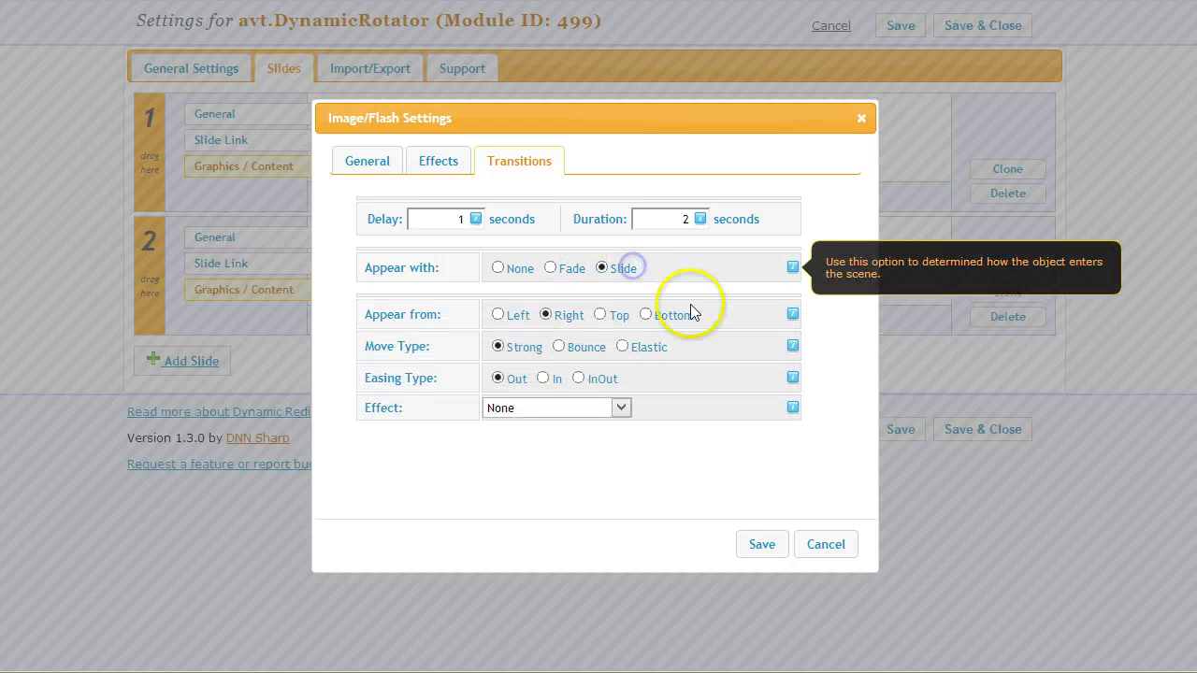
click(667, 320)
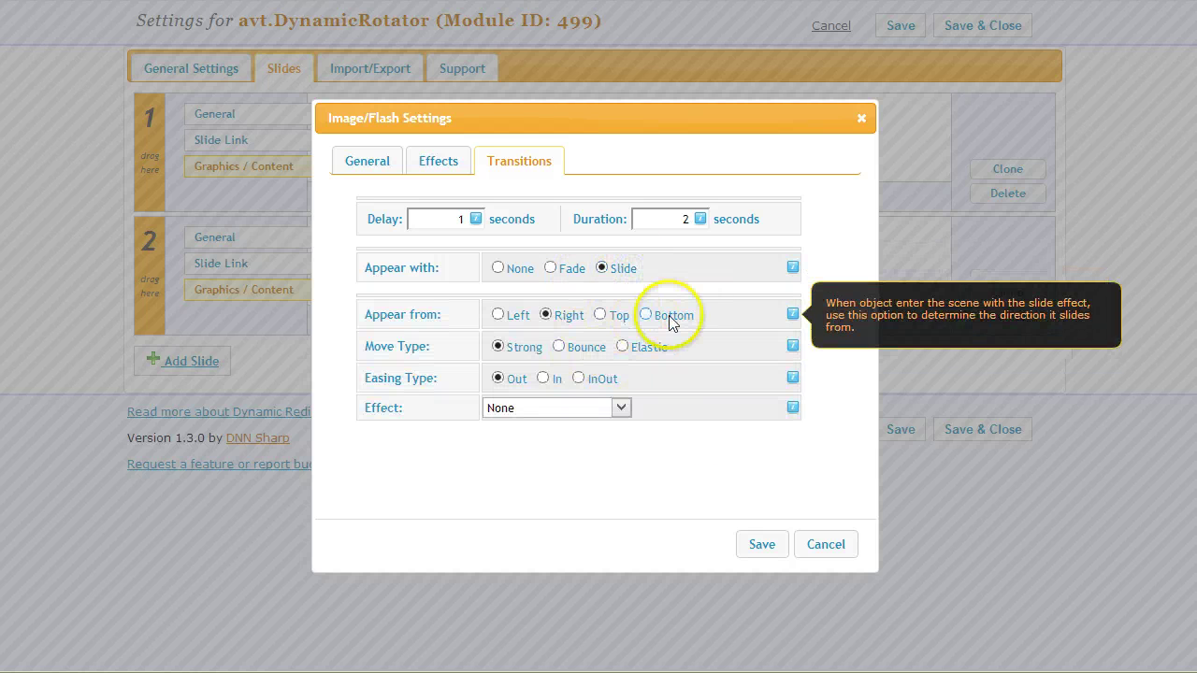
click(762, 552)
Step: Make the bike1 image appear with a Slide transition from the Top and save the object
click(414, 280)
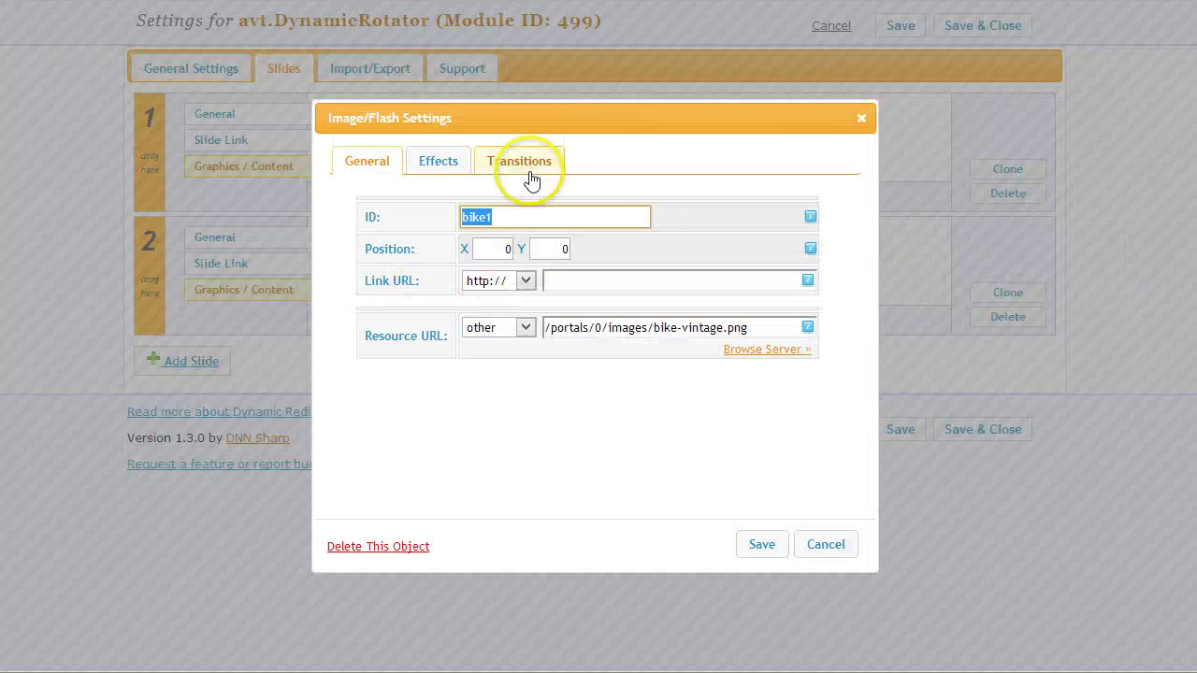
click(522, 163)
click(622, 269)
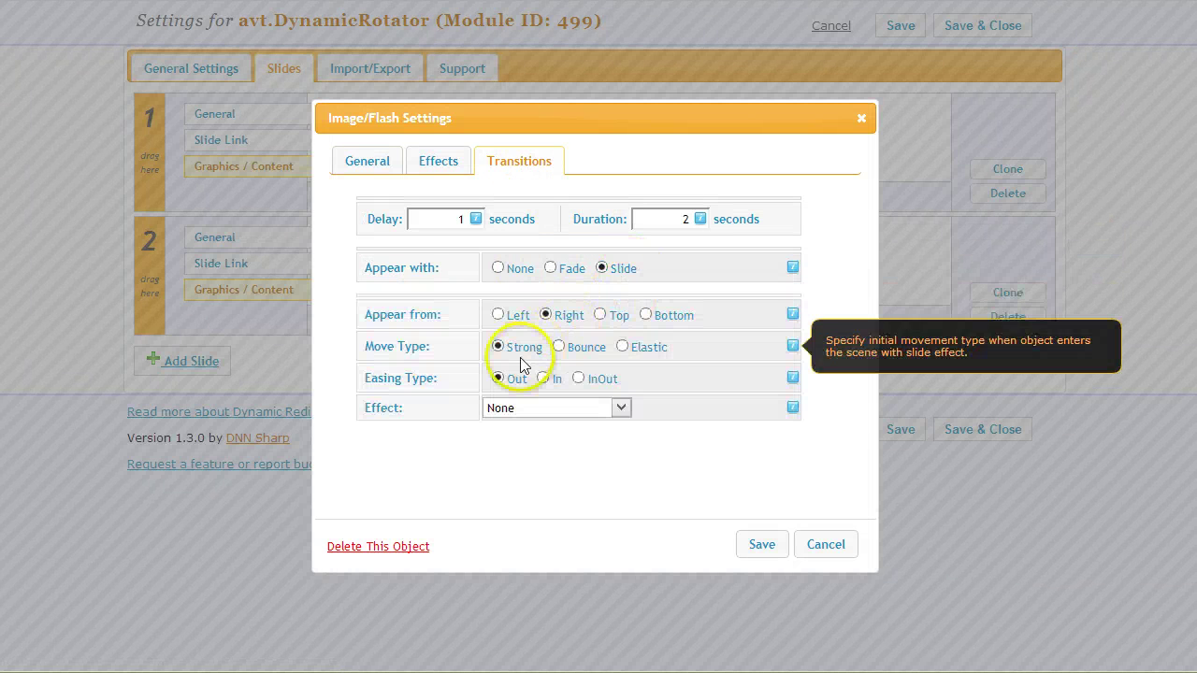
click(618, 315)
click(761, 544)
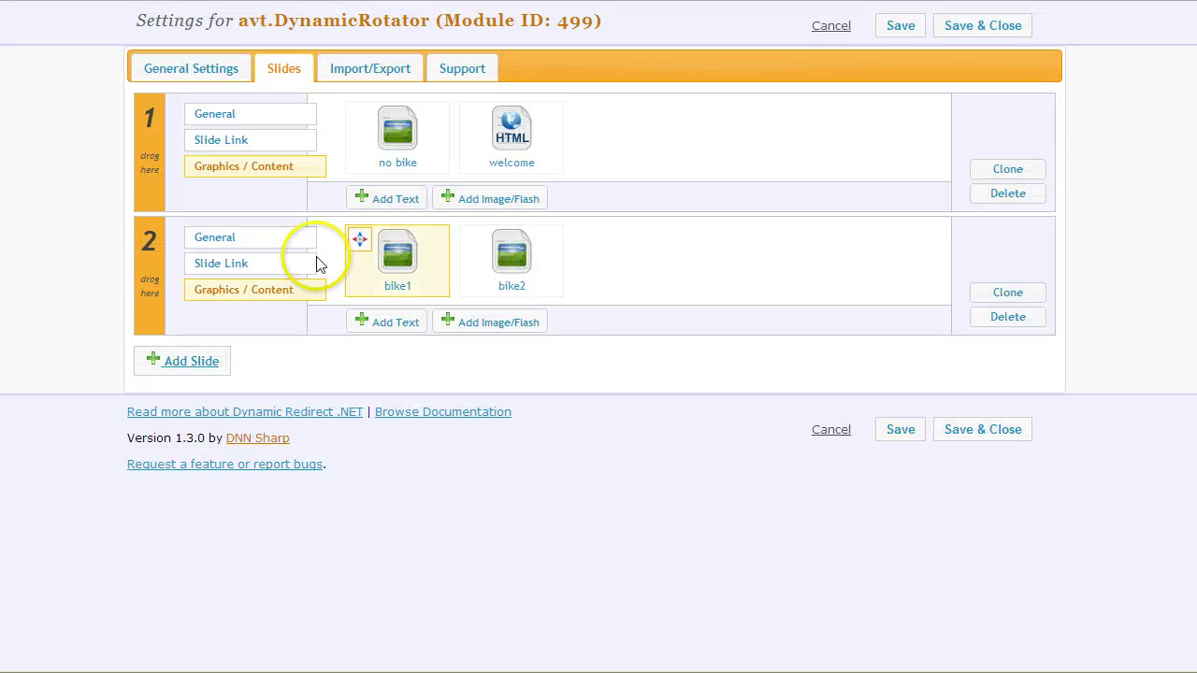
Step: Add the text "BUY one of my bikes!" to slide 2 with the ID "buy" and position X 240, Y 100
click(391, 325)
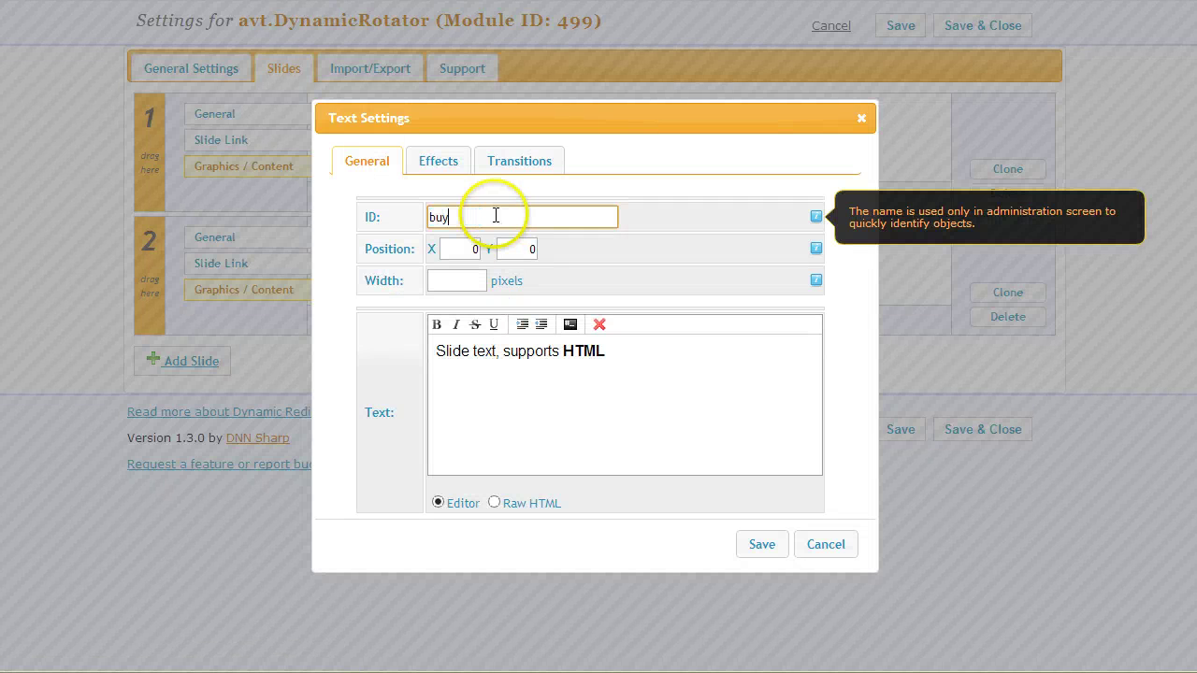
click(645, 369)
key(ctrl+a)
text(B)
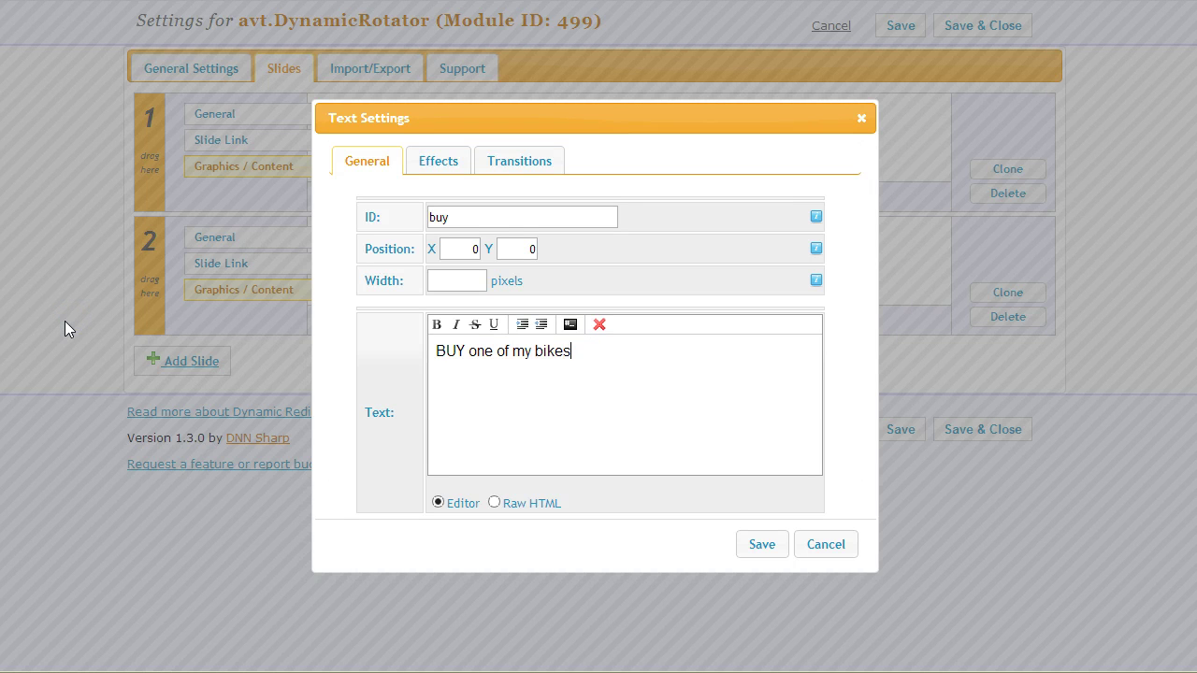
click(469, 257)
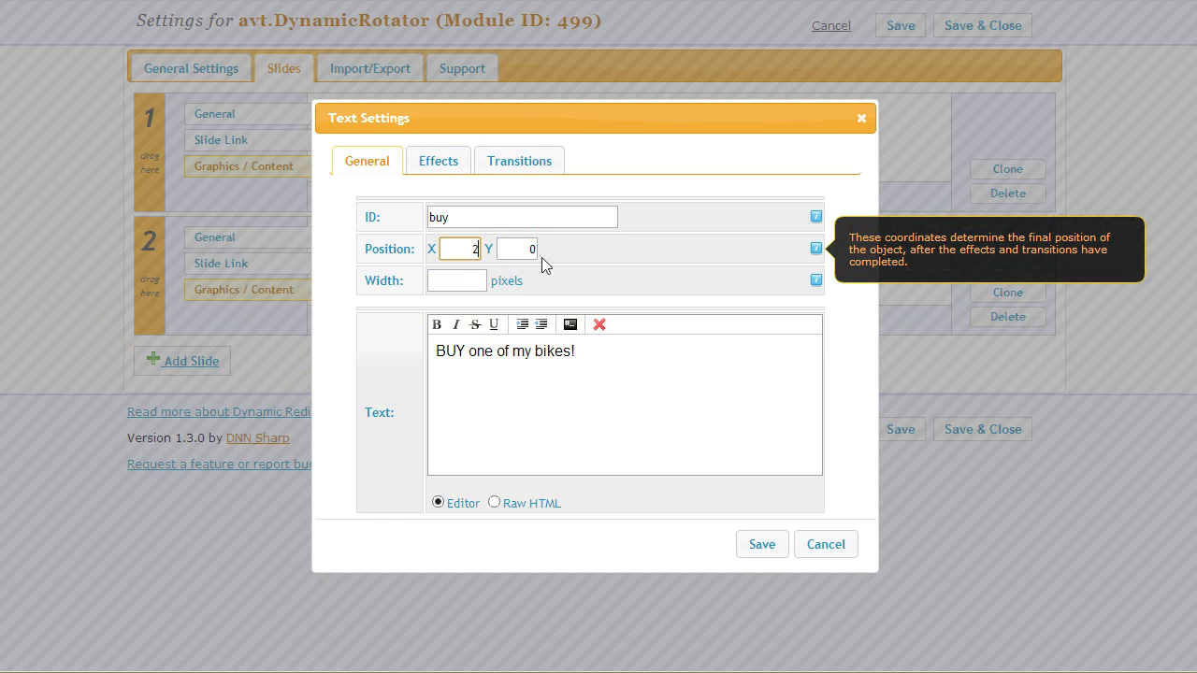
text(260)
key(BackSpace)
key(BackSpace)
Step: Set the buy text's color to #ffffff, then save the rotator and preview slide 2 on the page
click(431, 164)
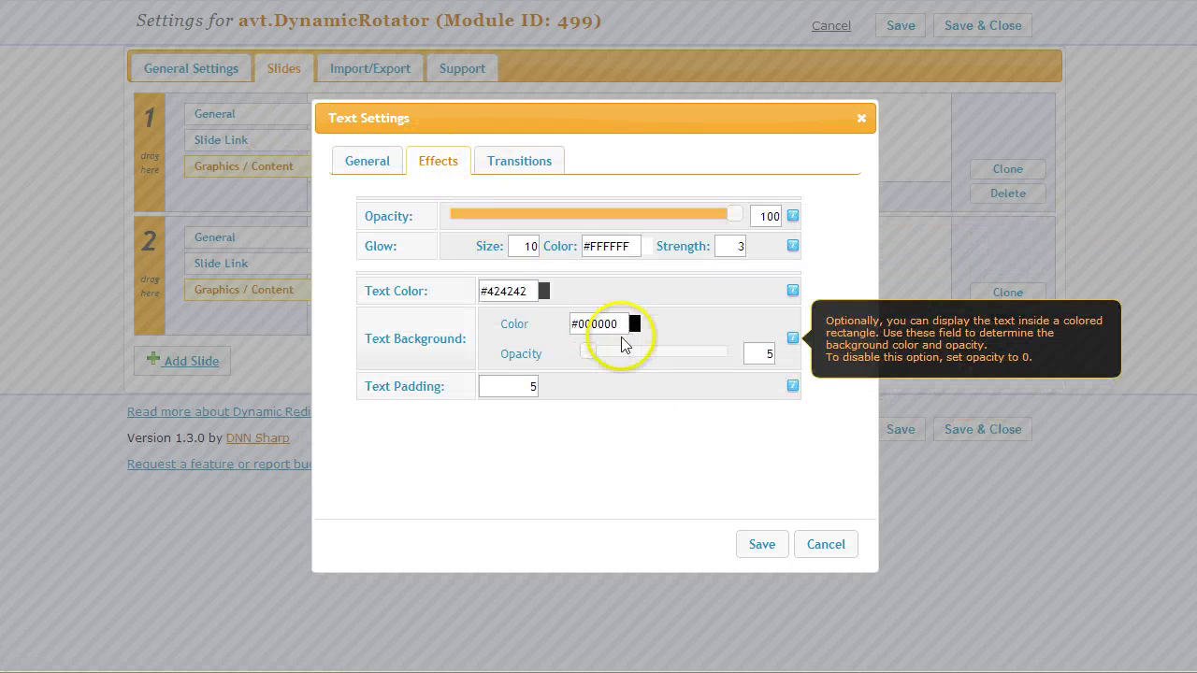
click(508, 292)
drag(643, 422, 438, 281)
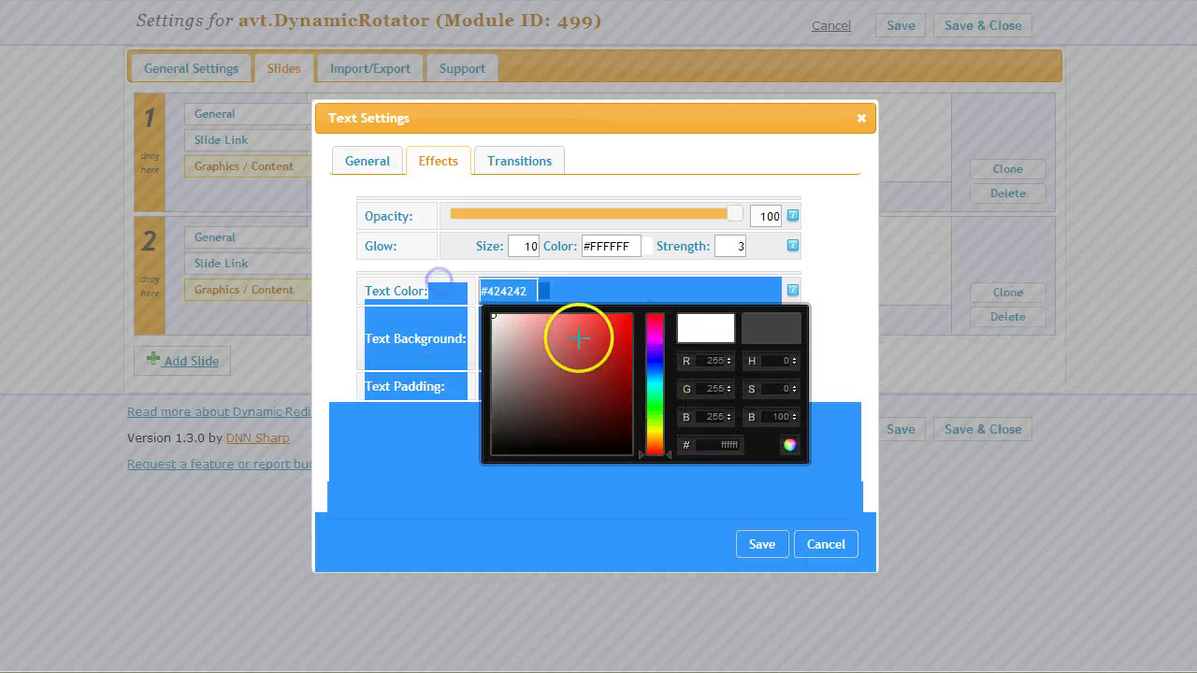
click(786, 442)
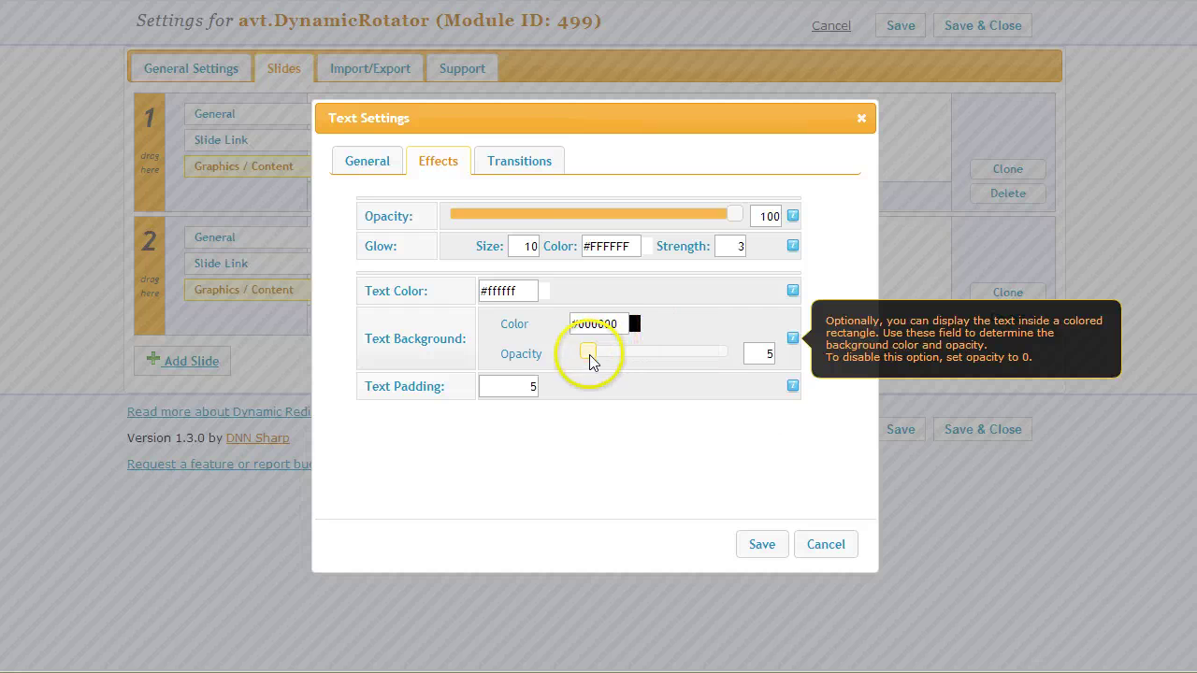
click(598, 325)
click(763, 548)
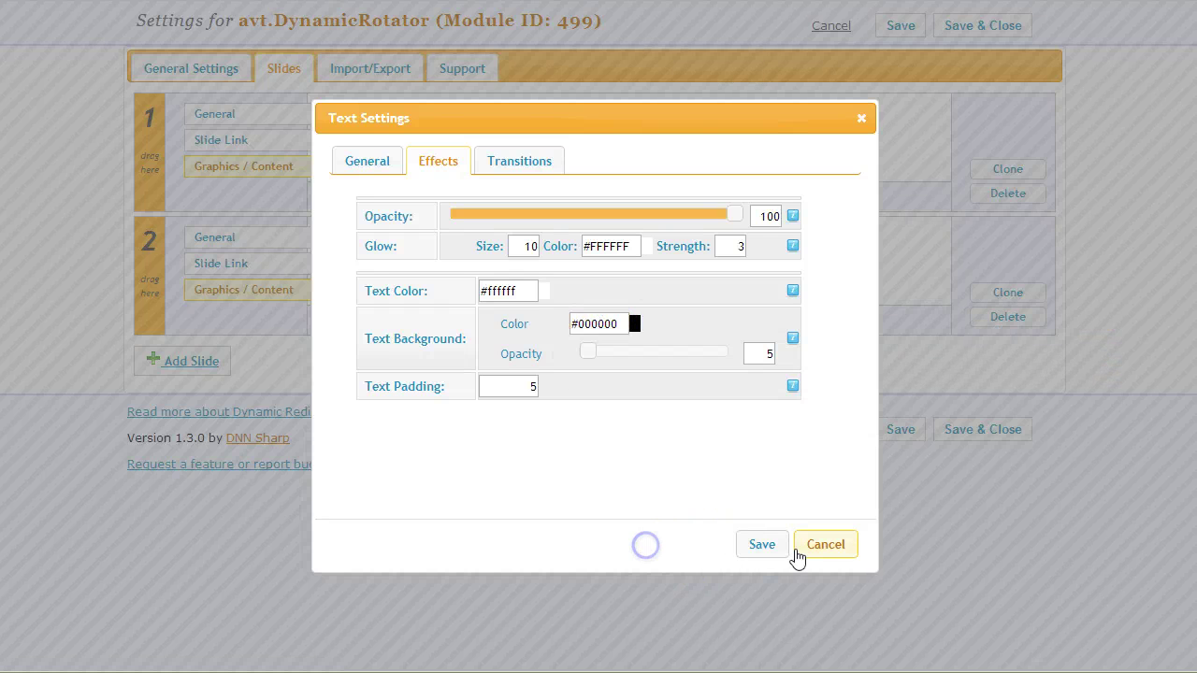
click(972, 435)
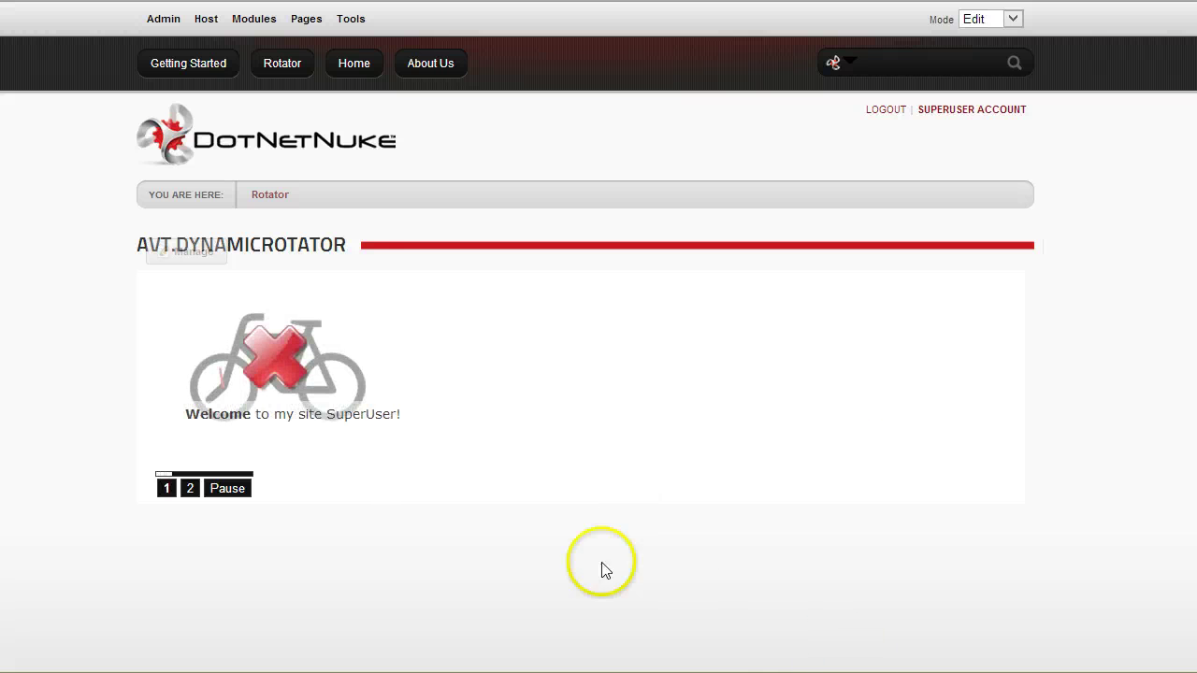
click(189, 493)
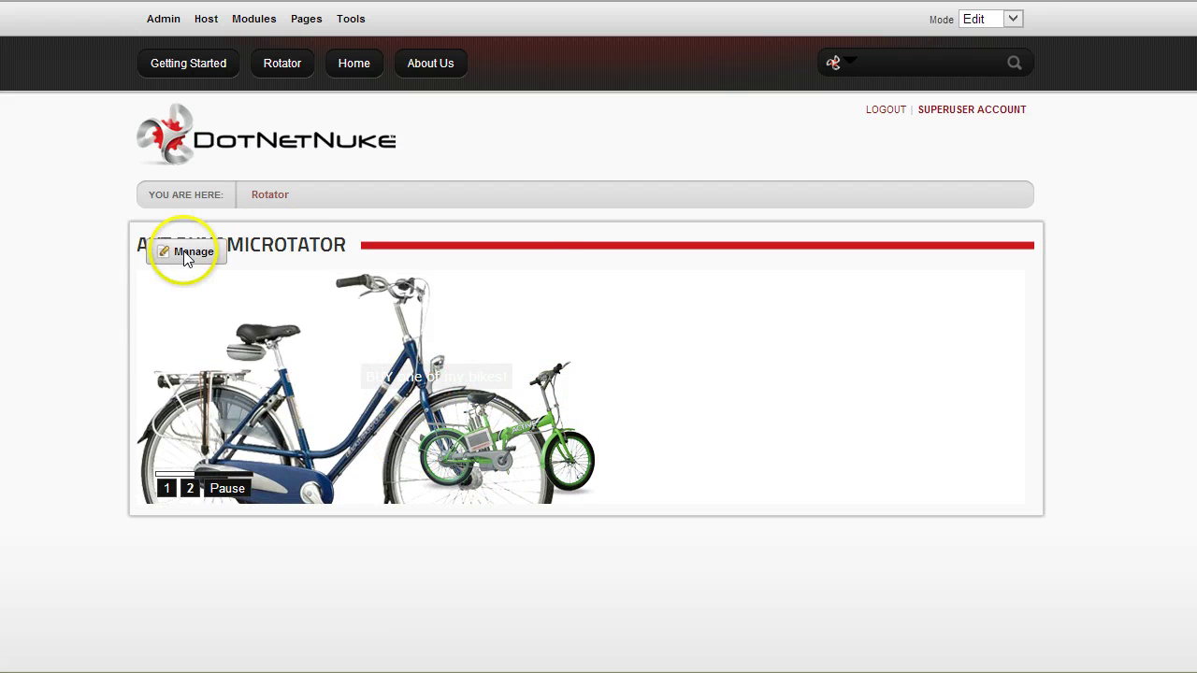
Step: Reopen the slide management and set the bike2 image's X position to 500, saving the object
mouse_move(184, 259)
click(234, 316)
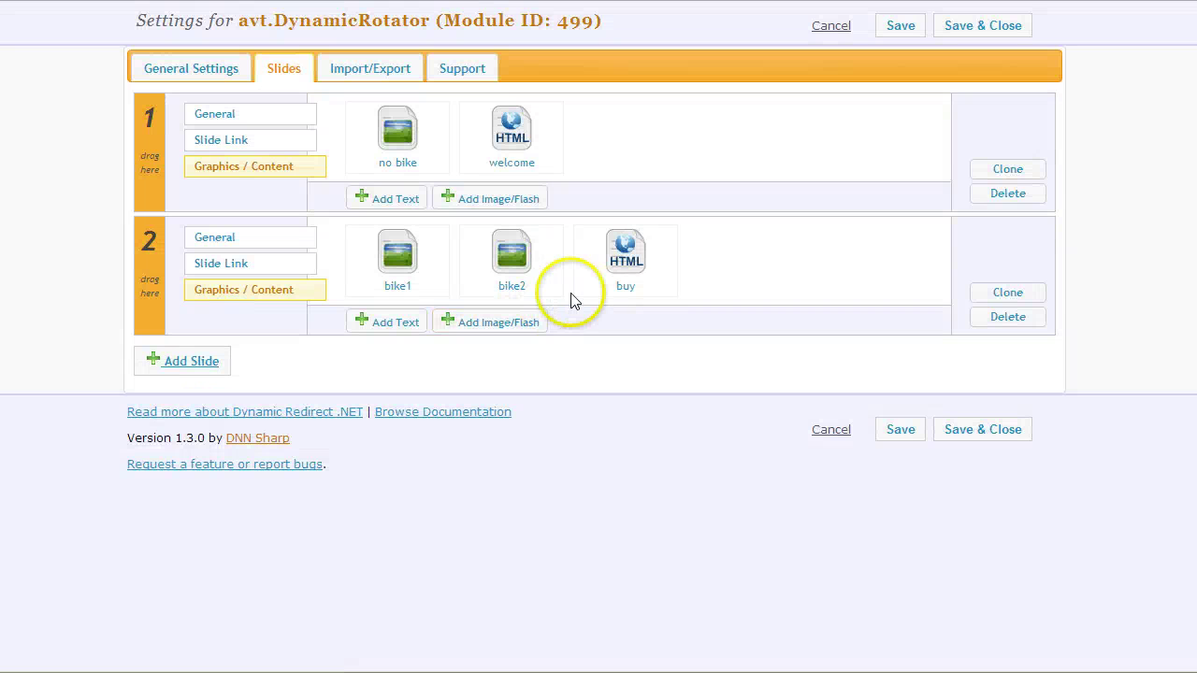
click(513, 264)
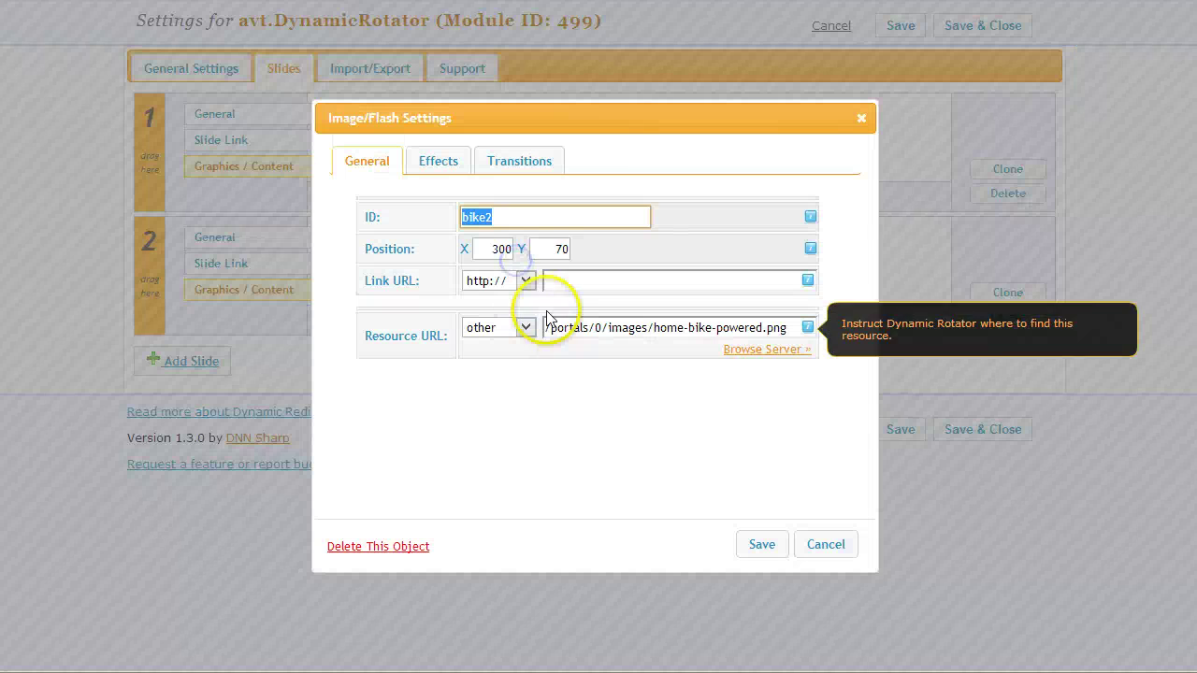
click(493, 249)
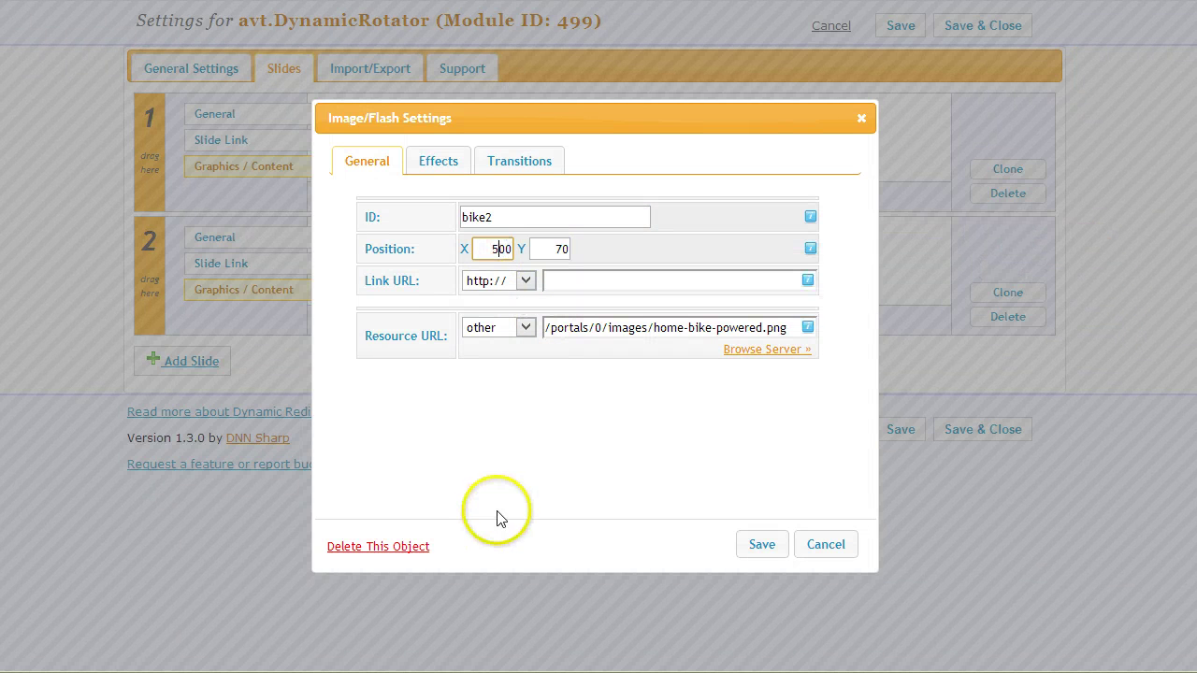
click(762, 546)
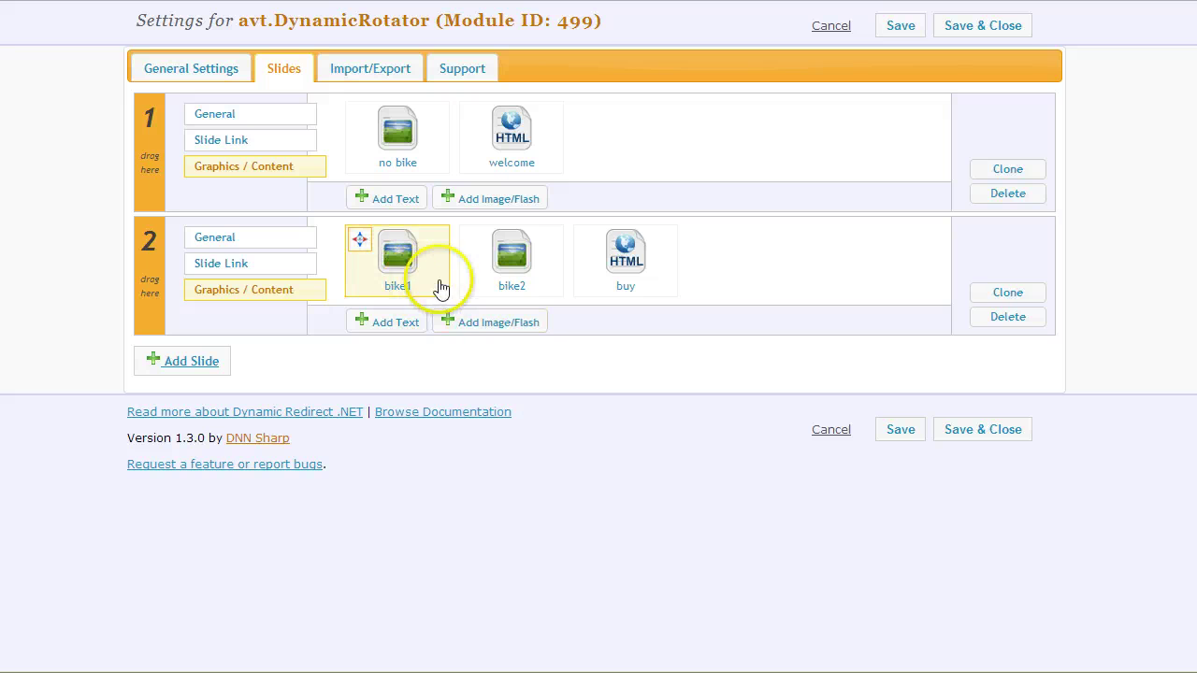
Step: Wrap the buy text in a raw HTML paragraph with style "font-size: 1.4em;" and increase the text's X position
click(631, 276)
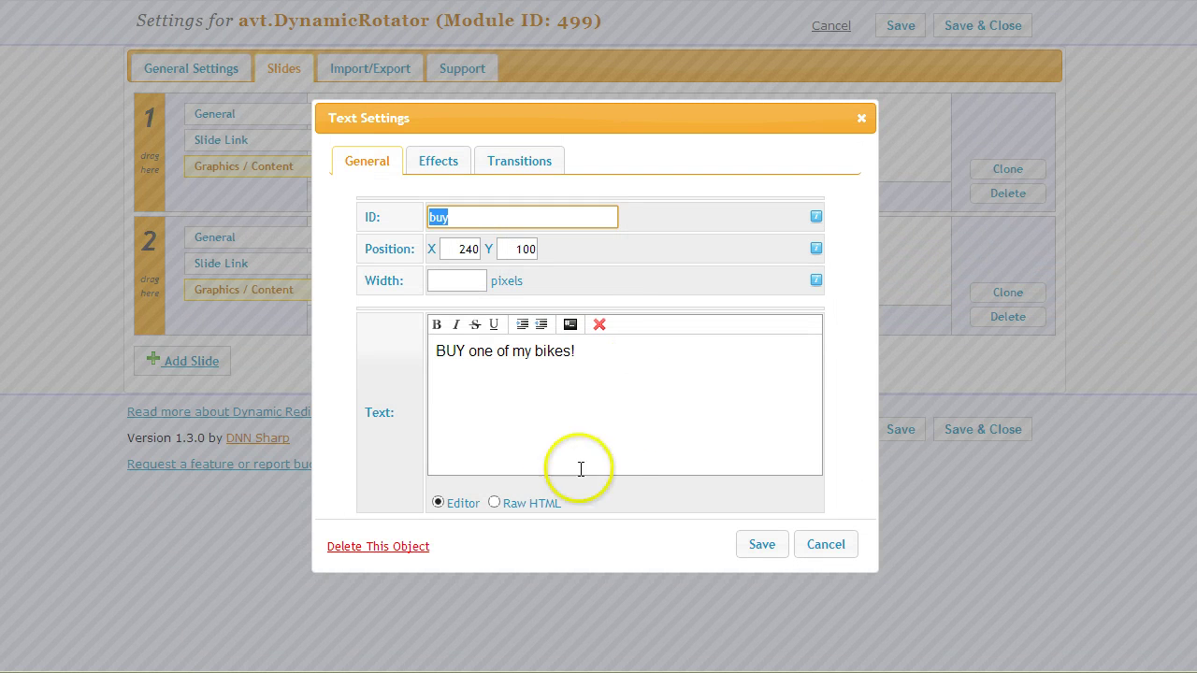
click(551, 503)
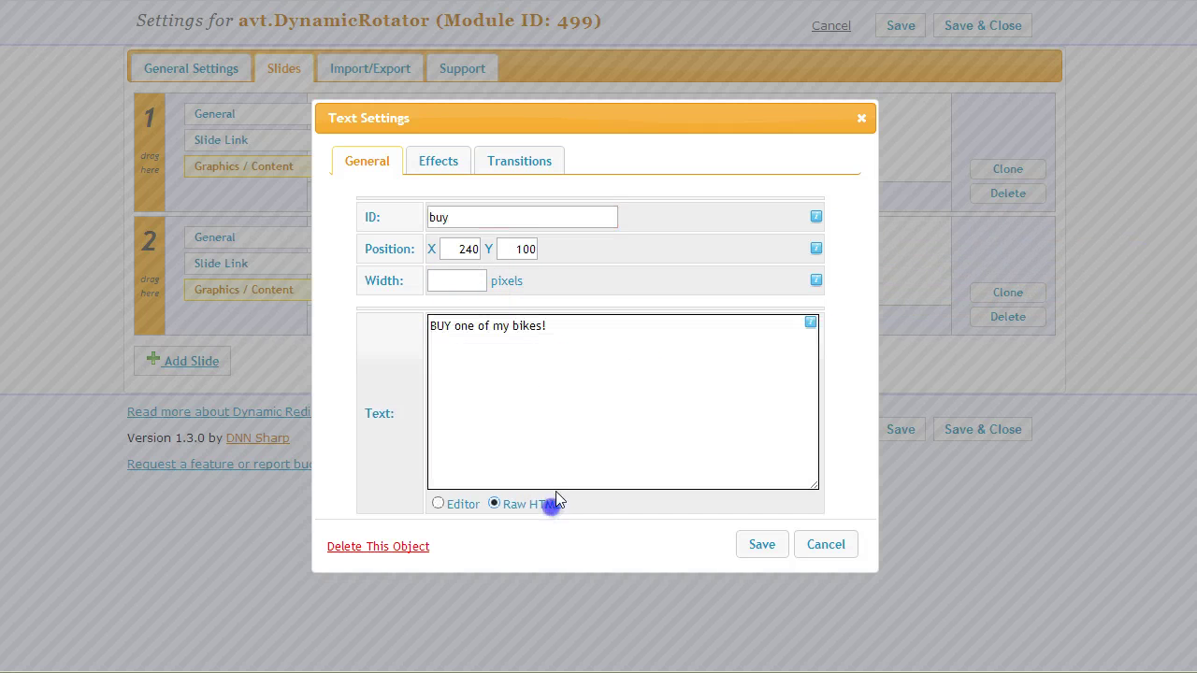
click(529, 395)
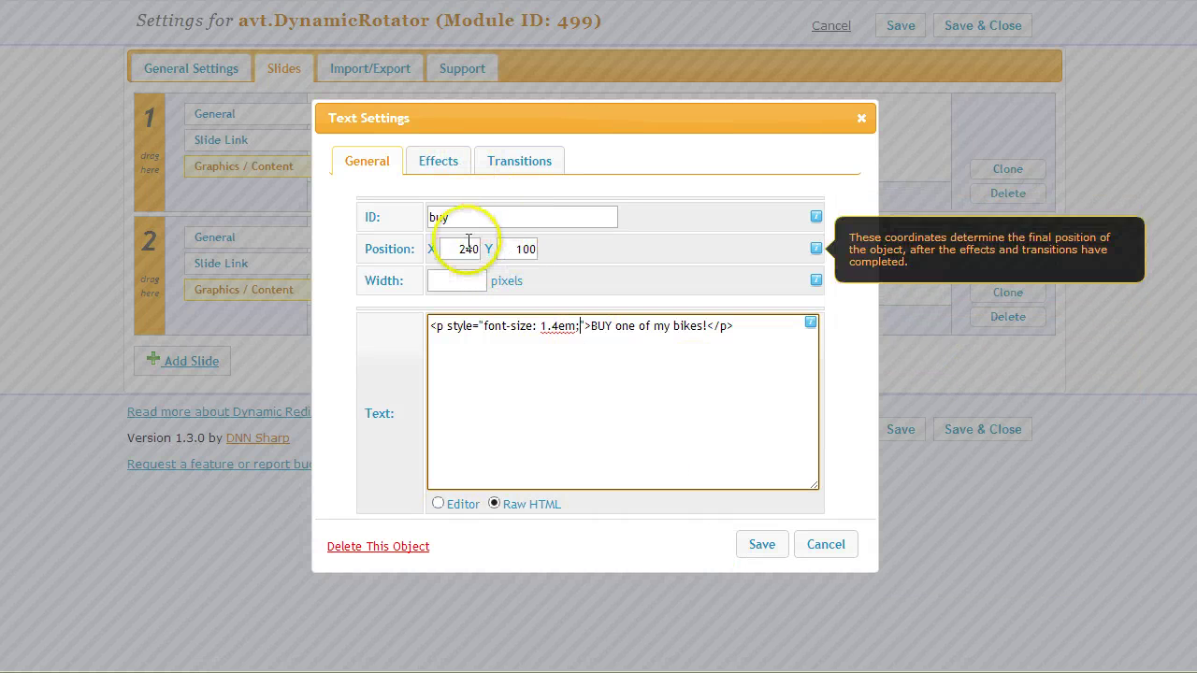
drag(471, 246, 458, 245)
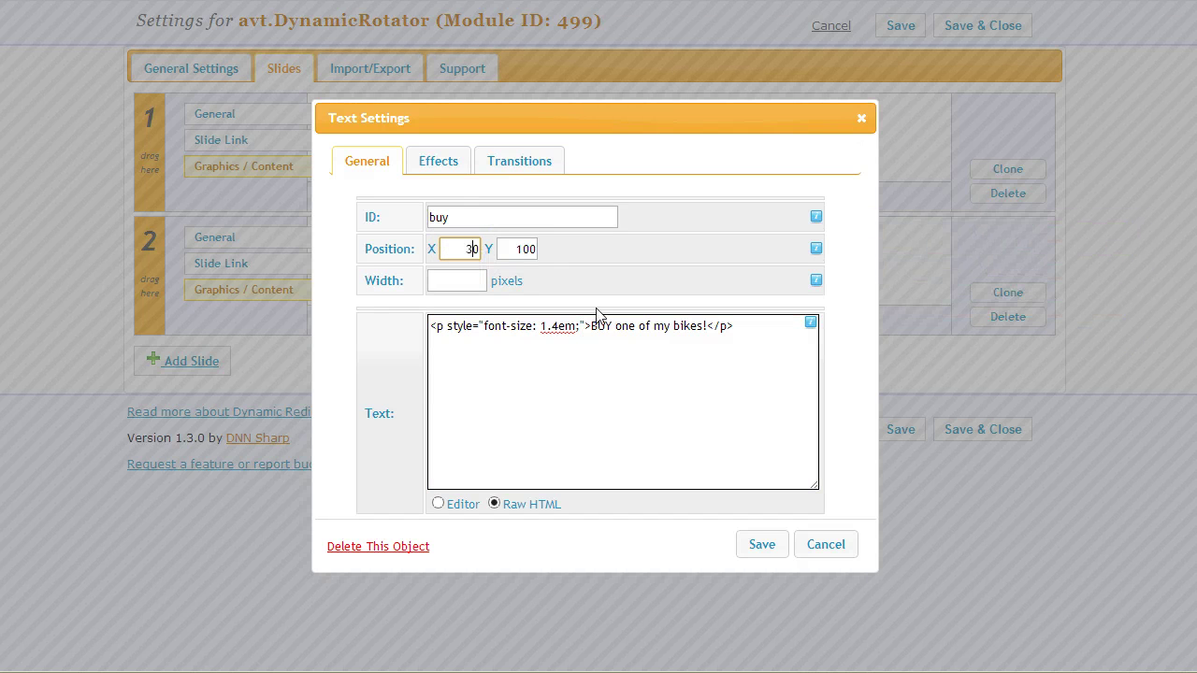
Step: Increase the buy text's background opacity and save the object and the rotator
click(455, 164)
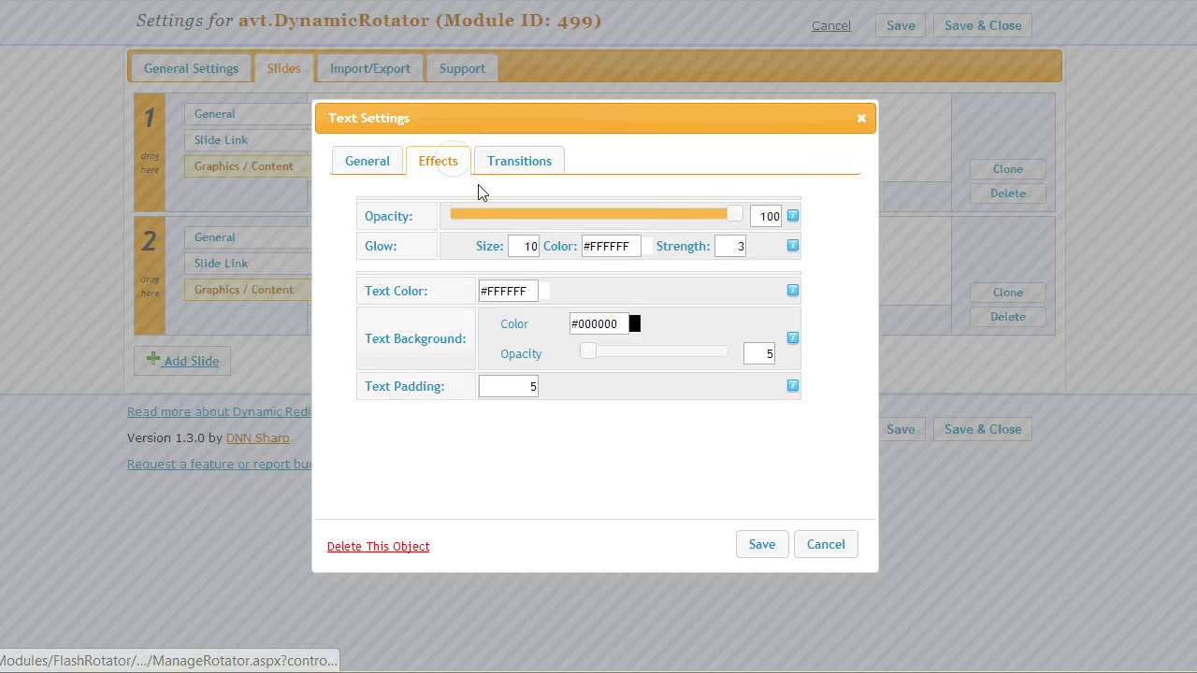
click(615, 354)
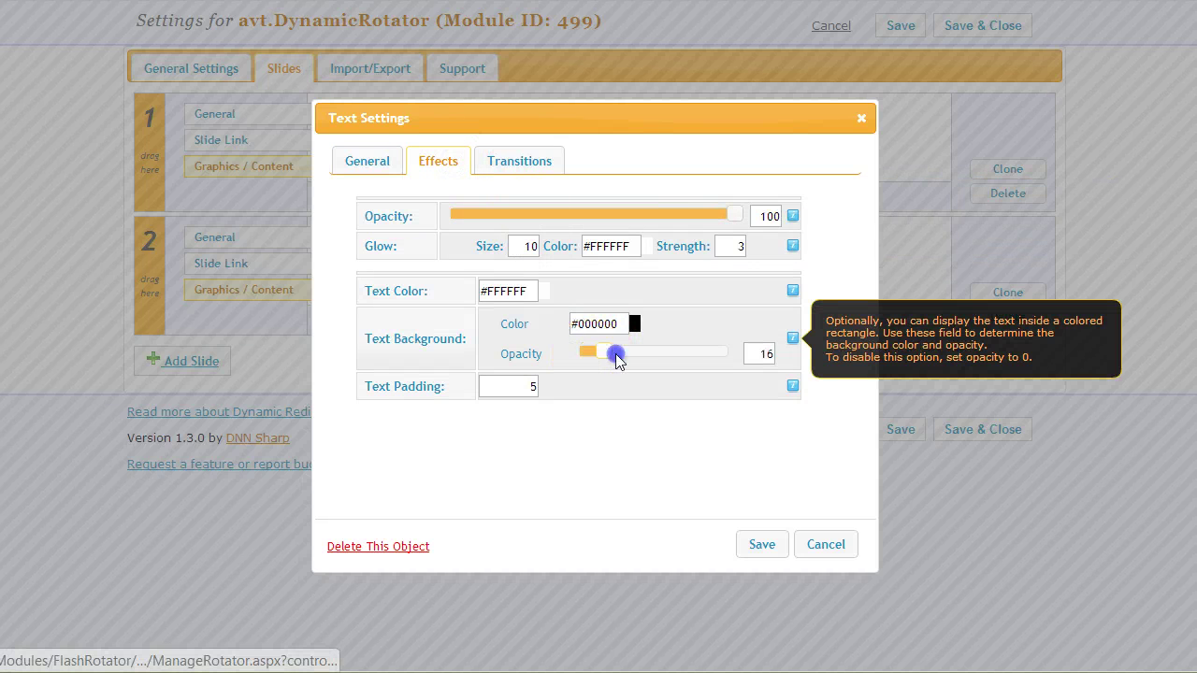
click(764, 549)
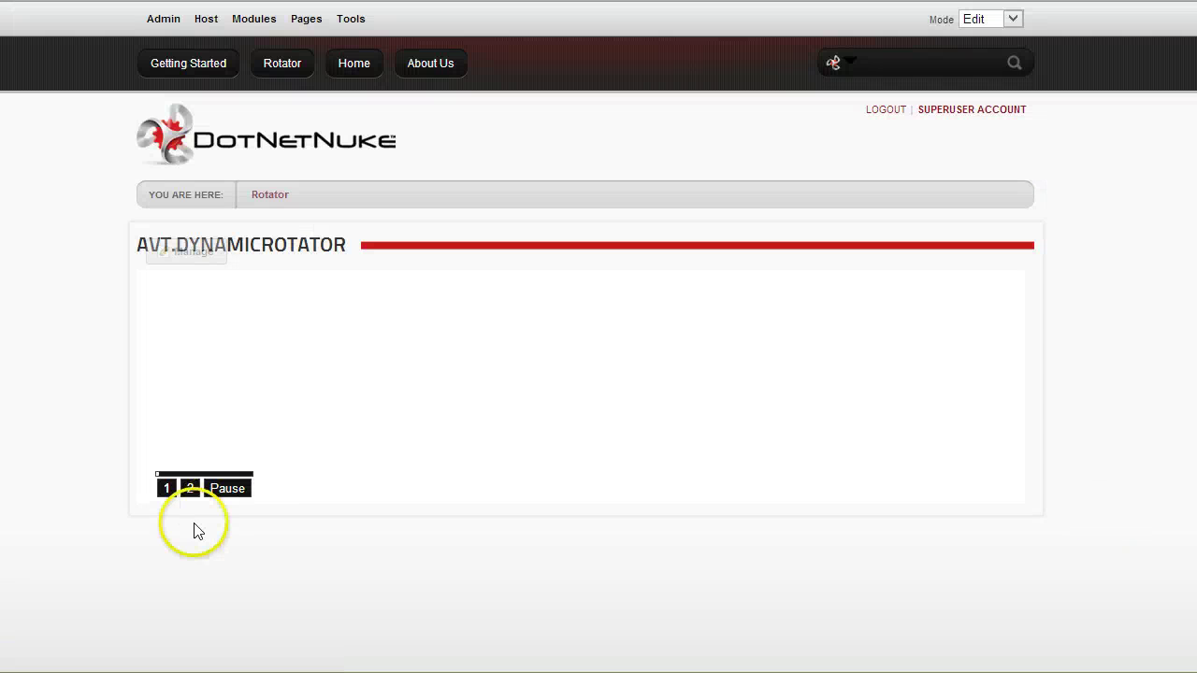
Step: Preview slides 1 and 2 on the page, checking their titles, positions and transitions
click(192, 496)
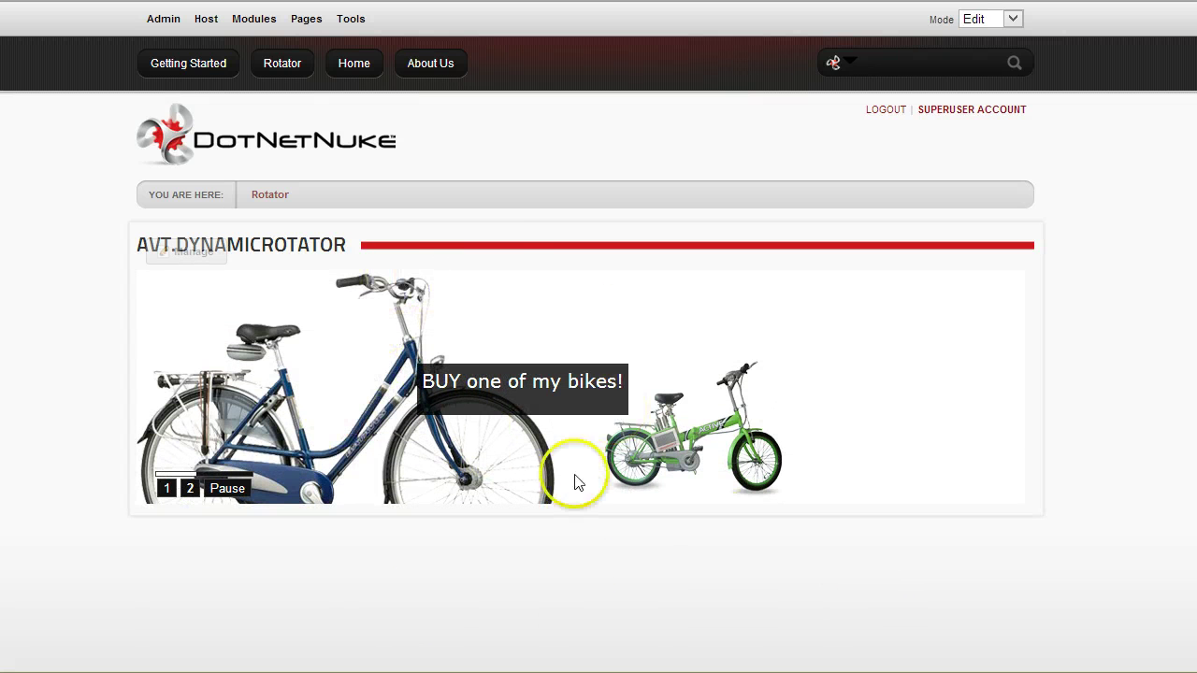
click(168, 490)
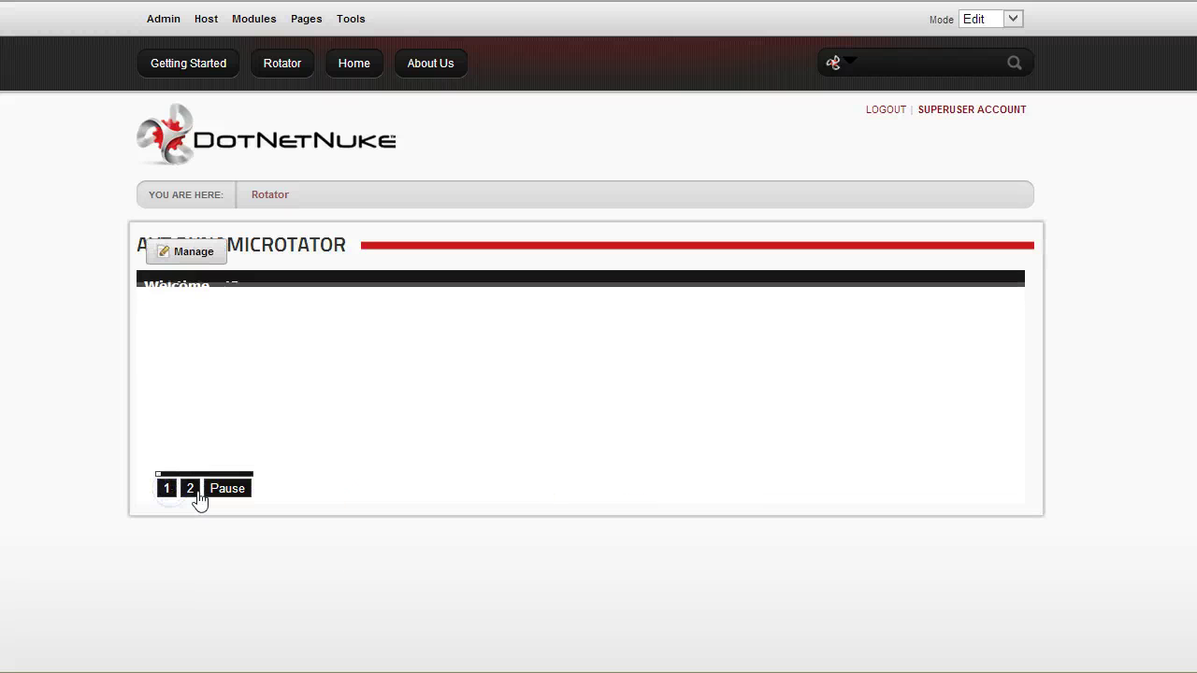
click(191, 492)
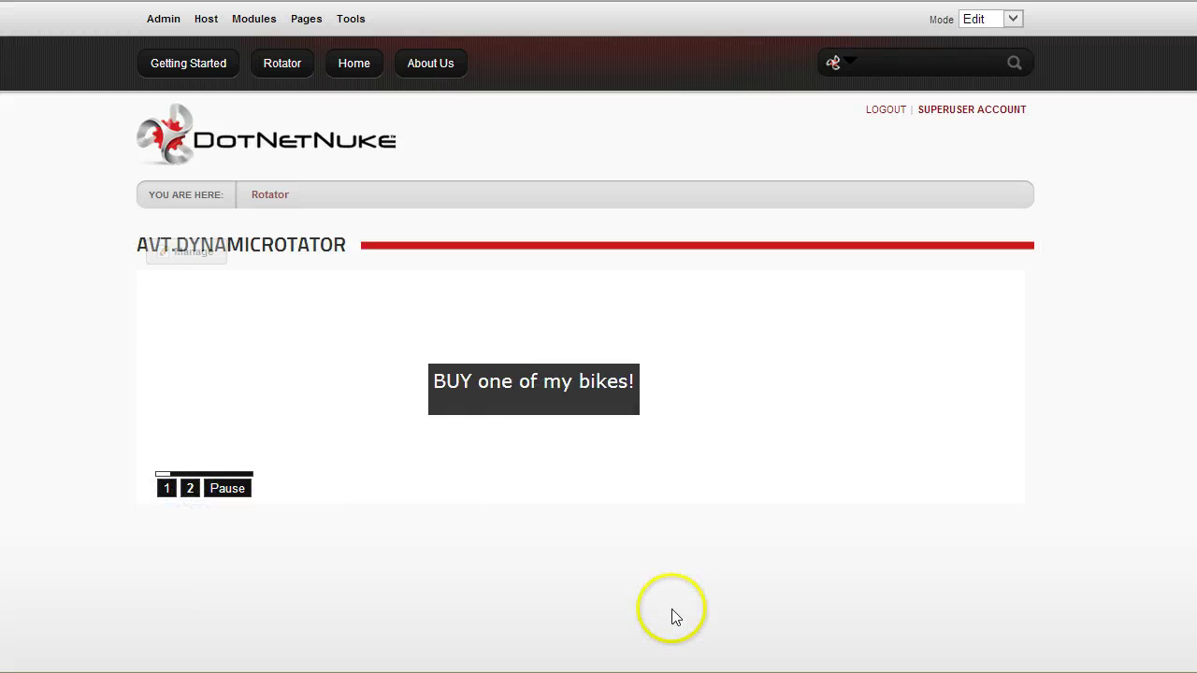
click(171, 493)
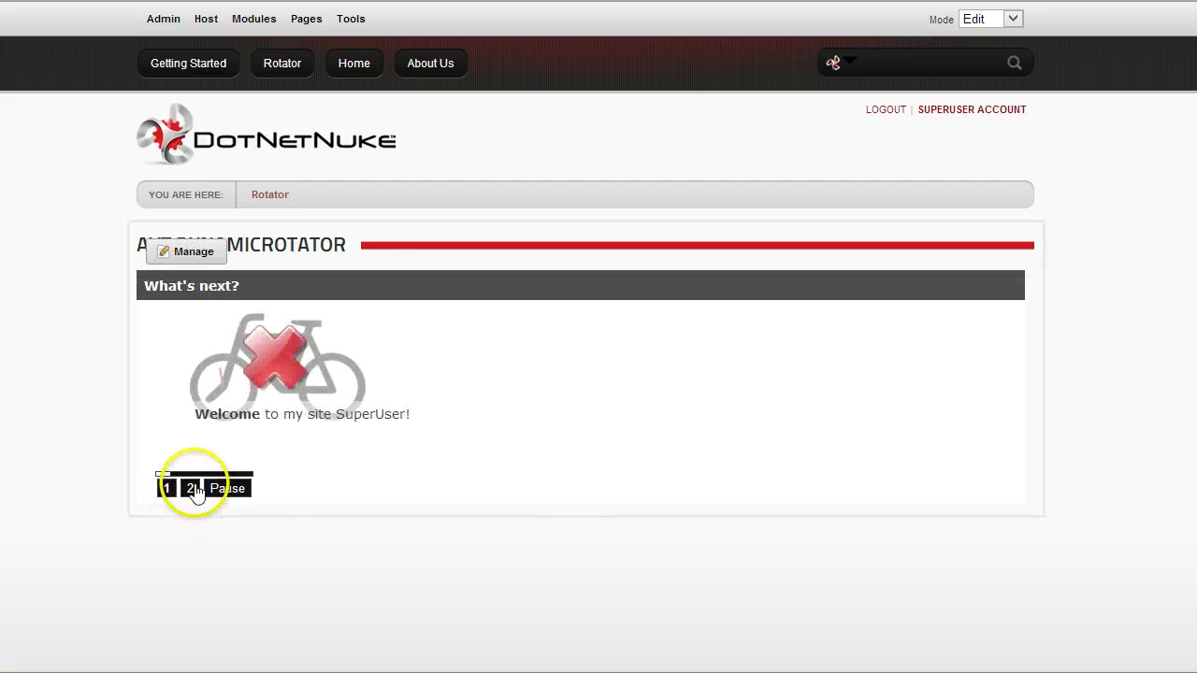
click(191, 489)
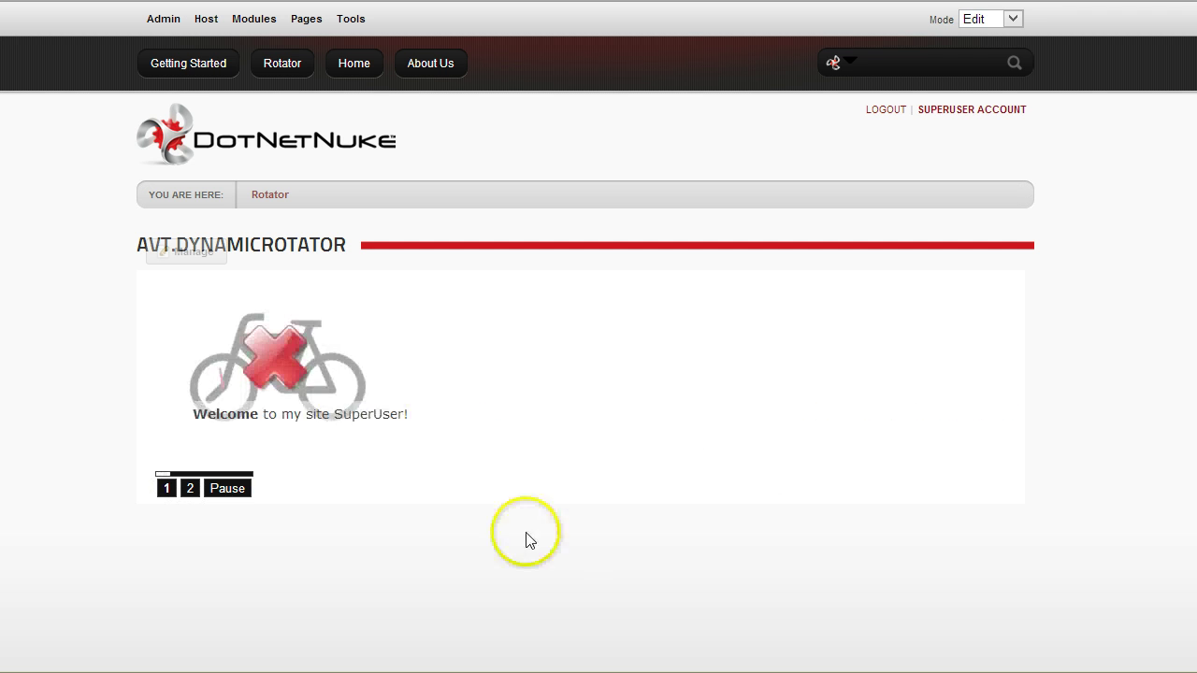
Step: Set the rotator's height to 550 pixels in its general settings, then save and close
mouse_move(158, 248)
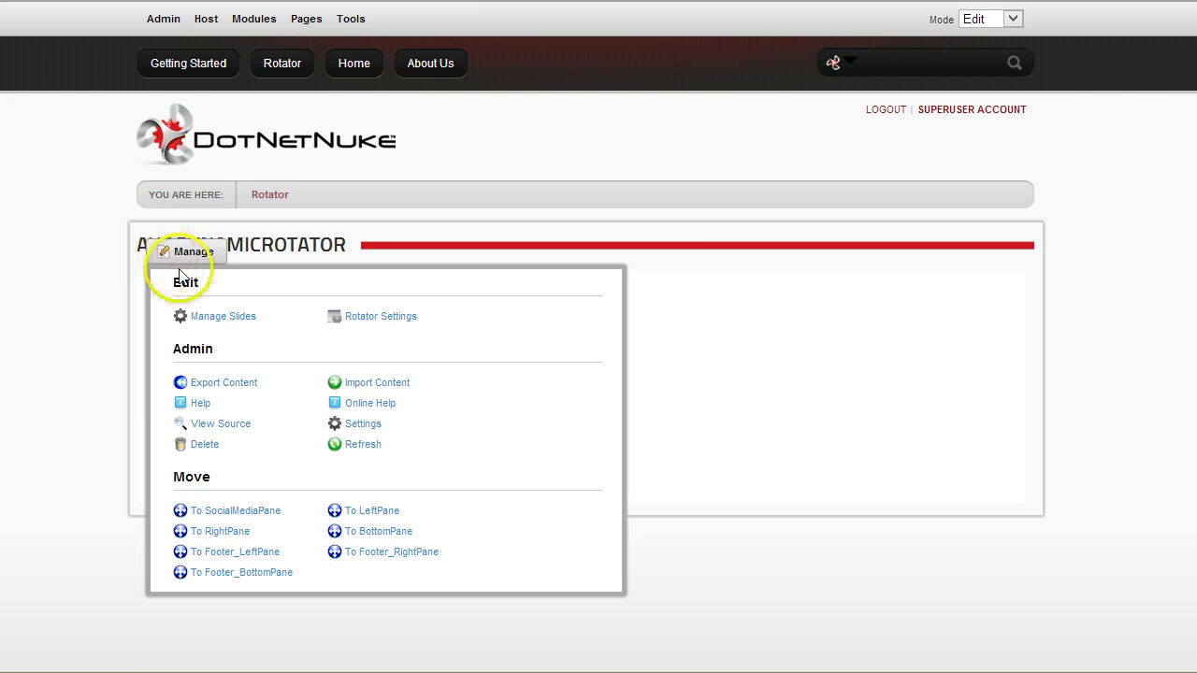
click(389, 320)
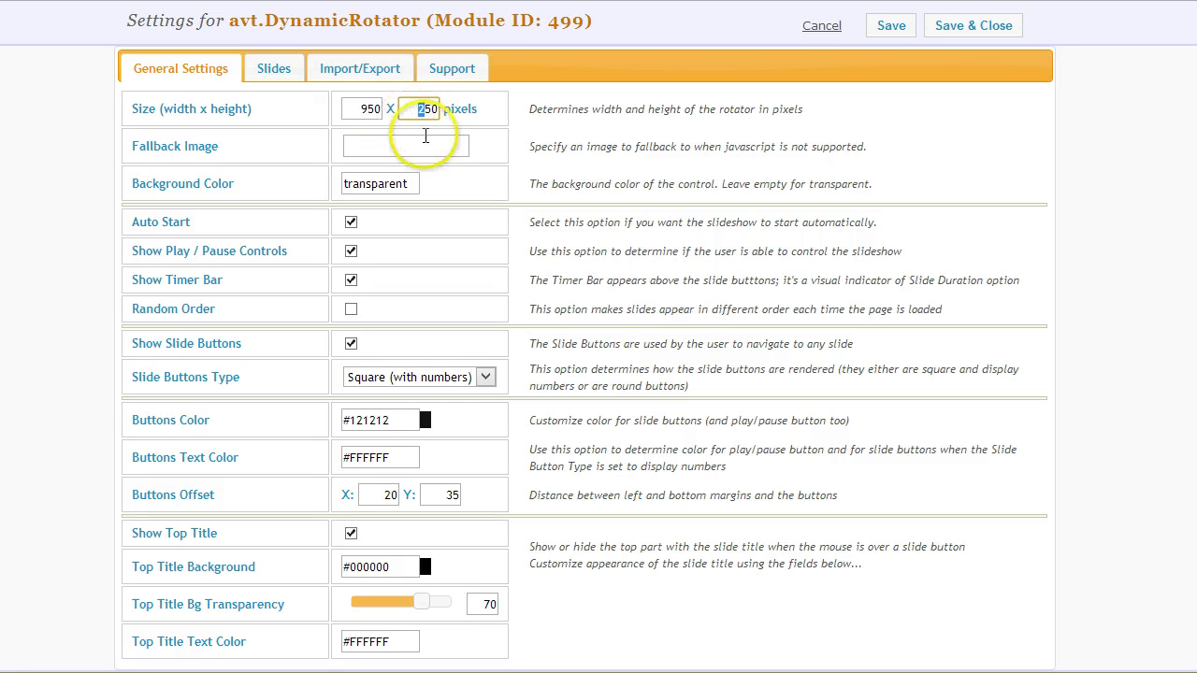
text(5)
scroll(84, 625, down, 1)
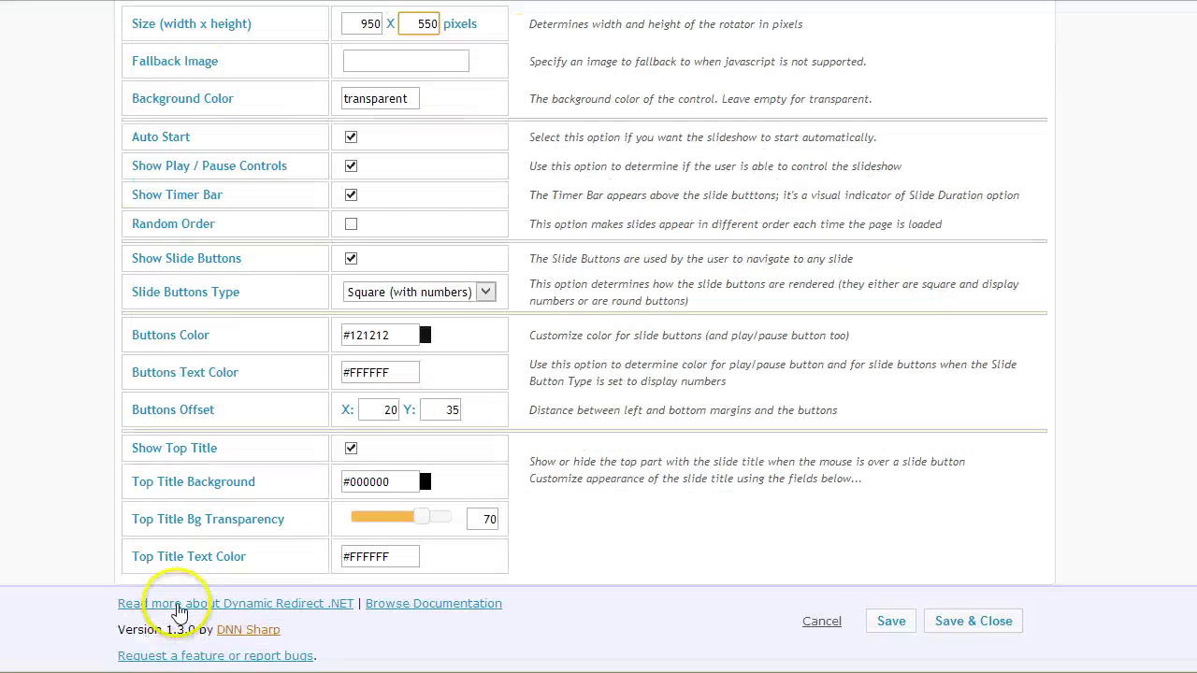
click(895, 629)
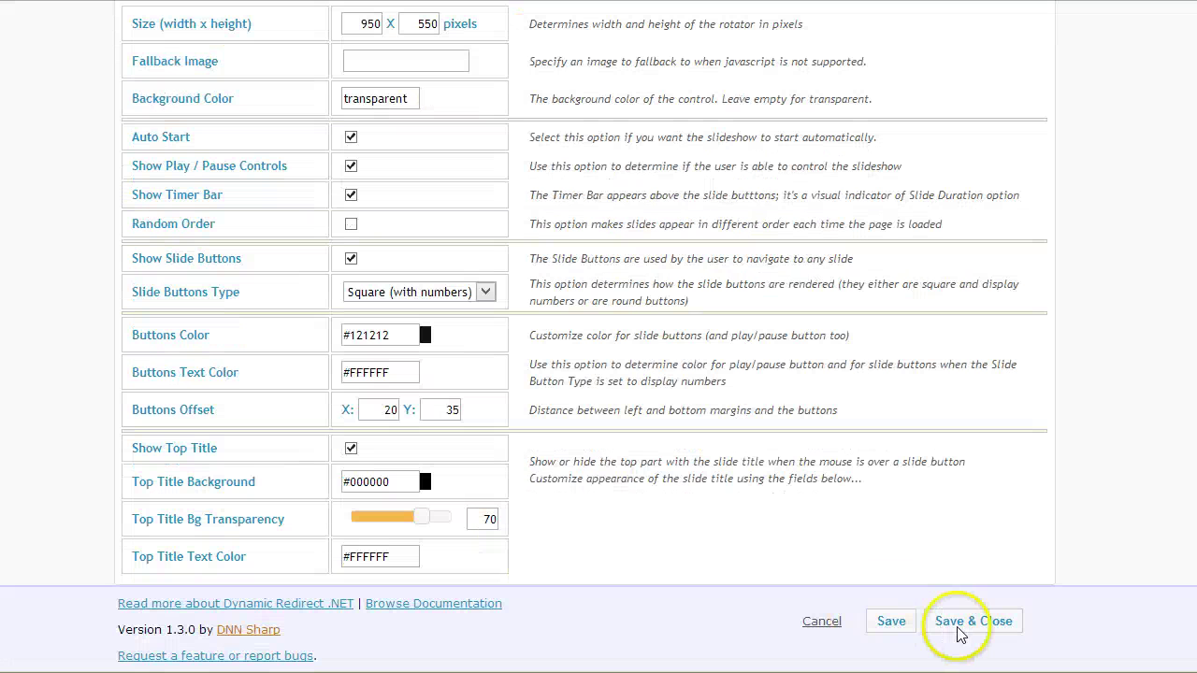
click(972, 622)
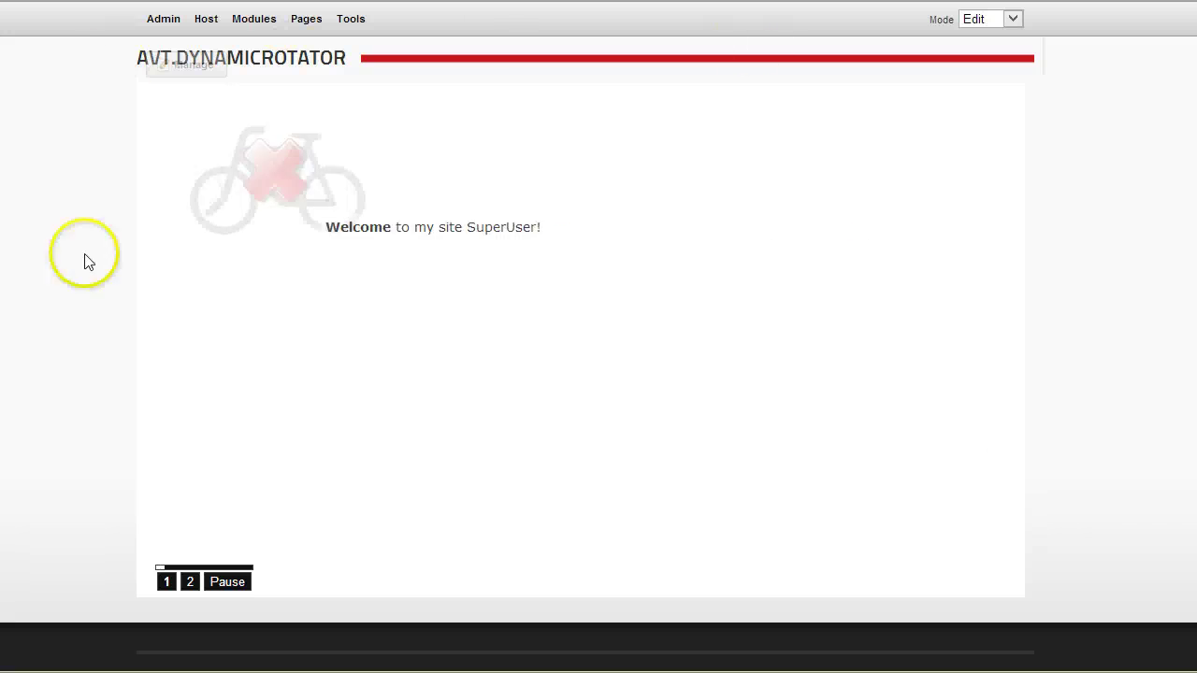
Step: Review the rotator's general settings, save and close them, and check the resized rotator and its slide title on the page
mouse_move(183, 64)
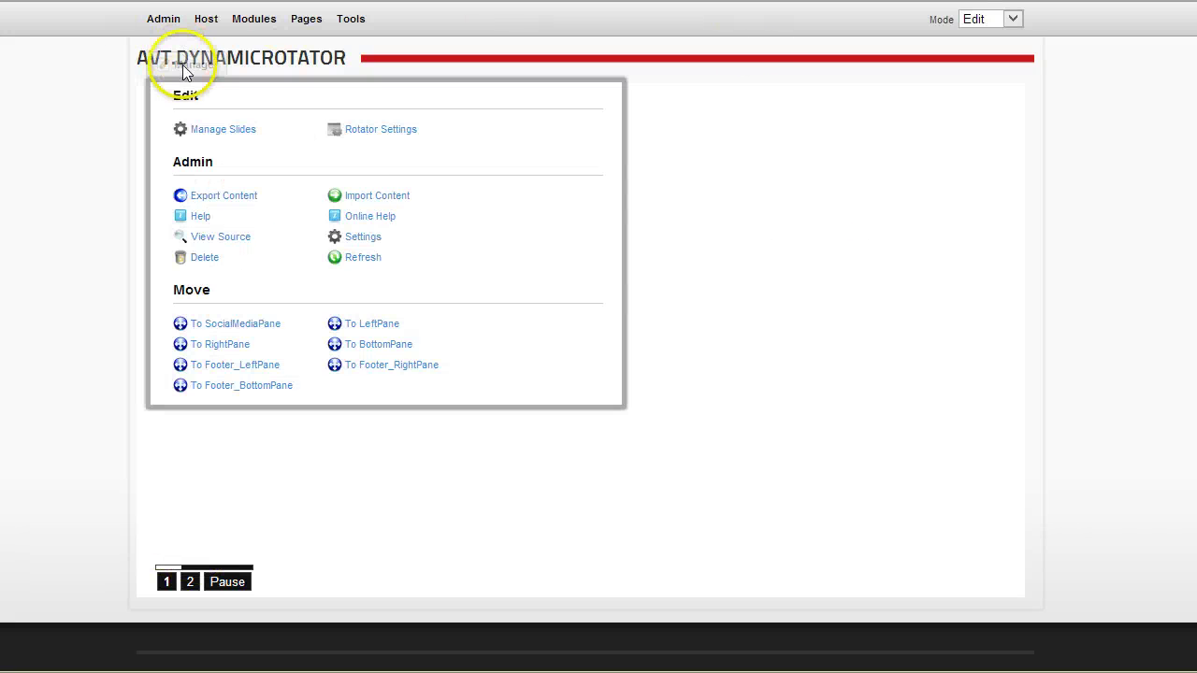
click(379, 130)
scroll(355, 205, down, 1)
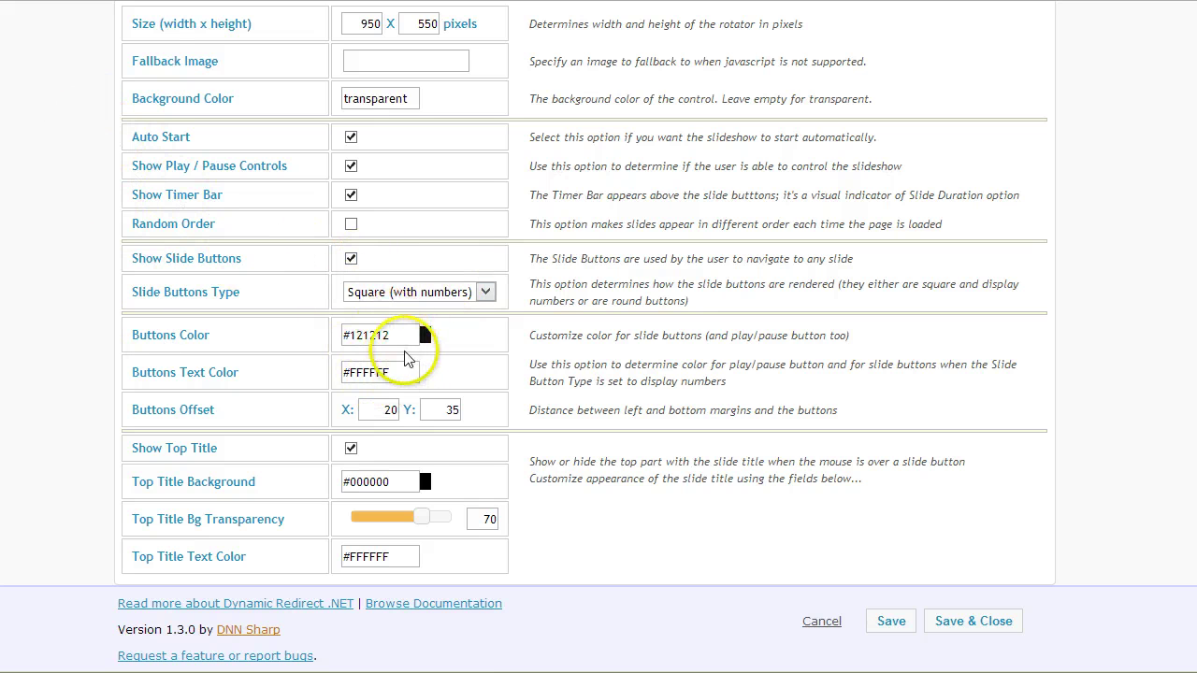
click(893, 625)
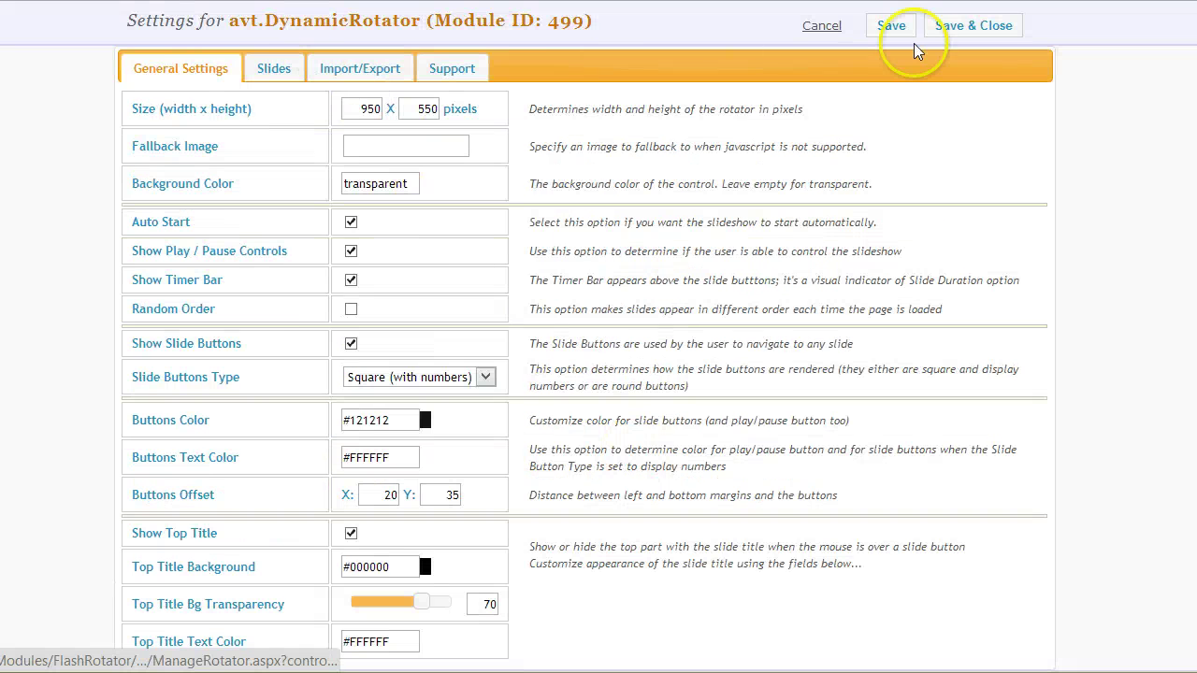
click(972, 25)
scroll(169, 355, down, 3)
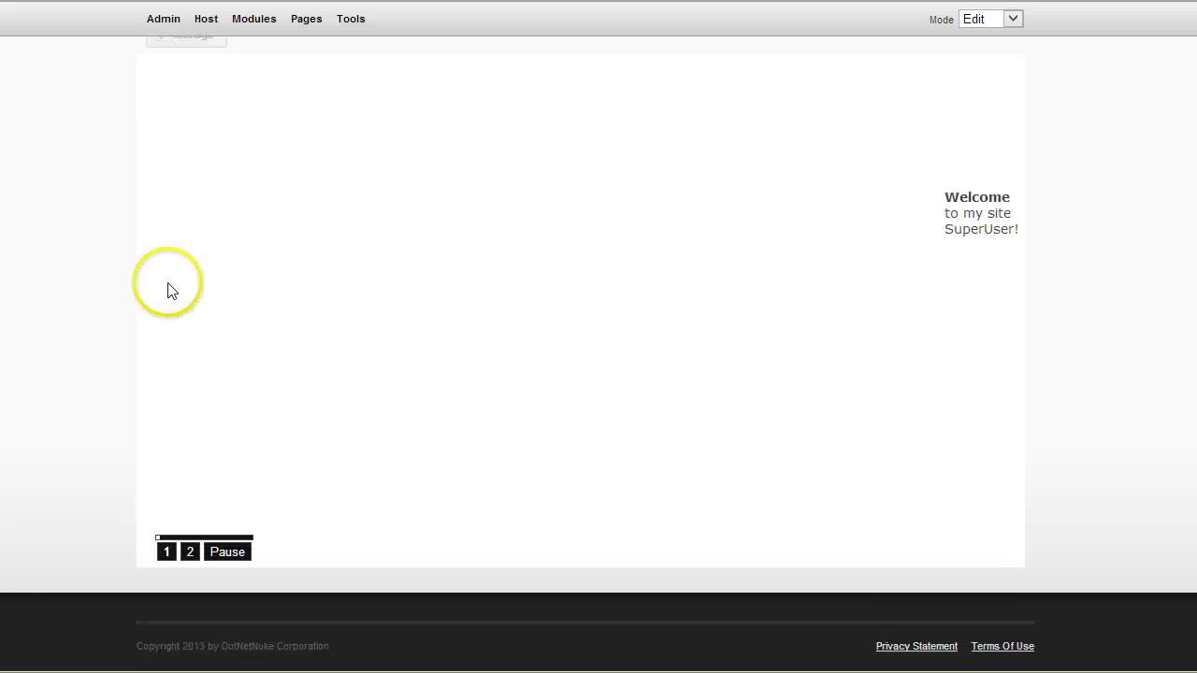
scroll(275, 259, up, 2)
scroll(259, 293, down, 2)
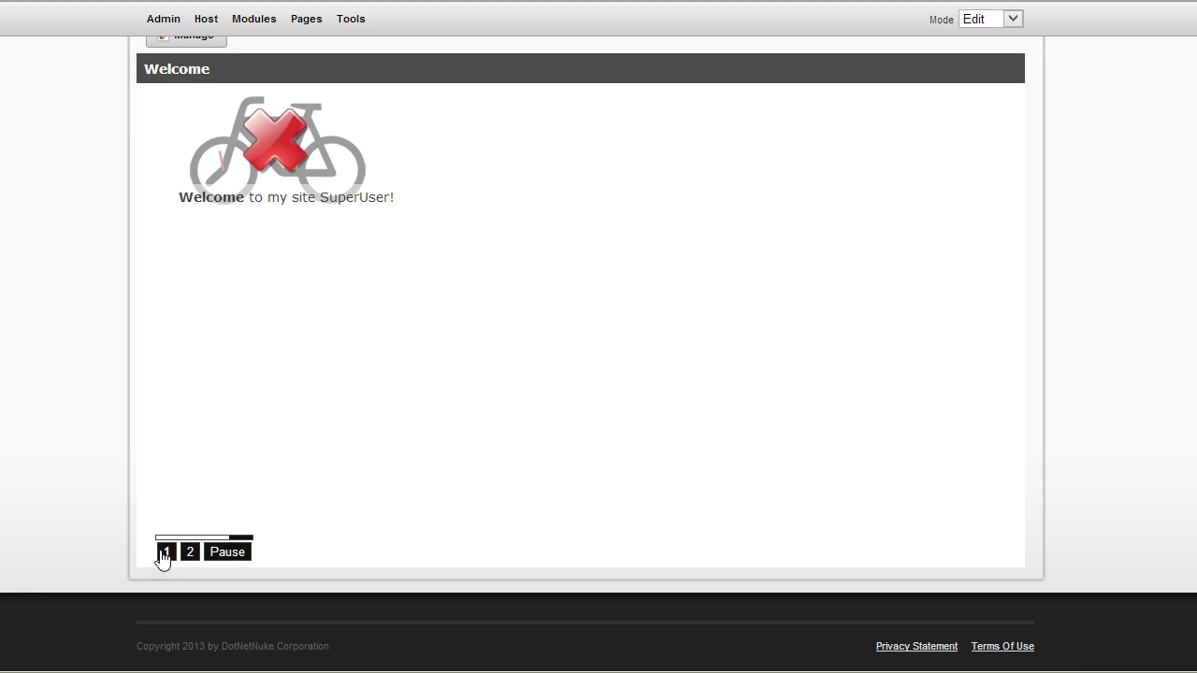
Step: Open the rotator's settings, review the general options, and go to the import and export data
scroll(197, 147, up, 1)
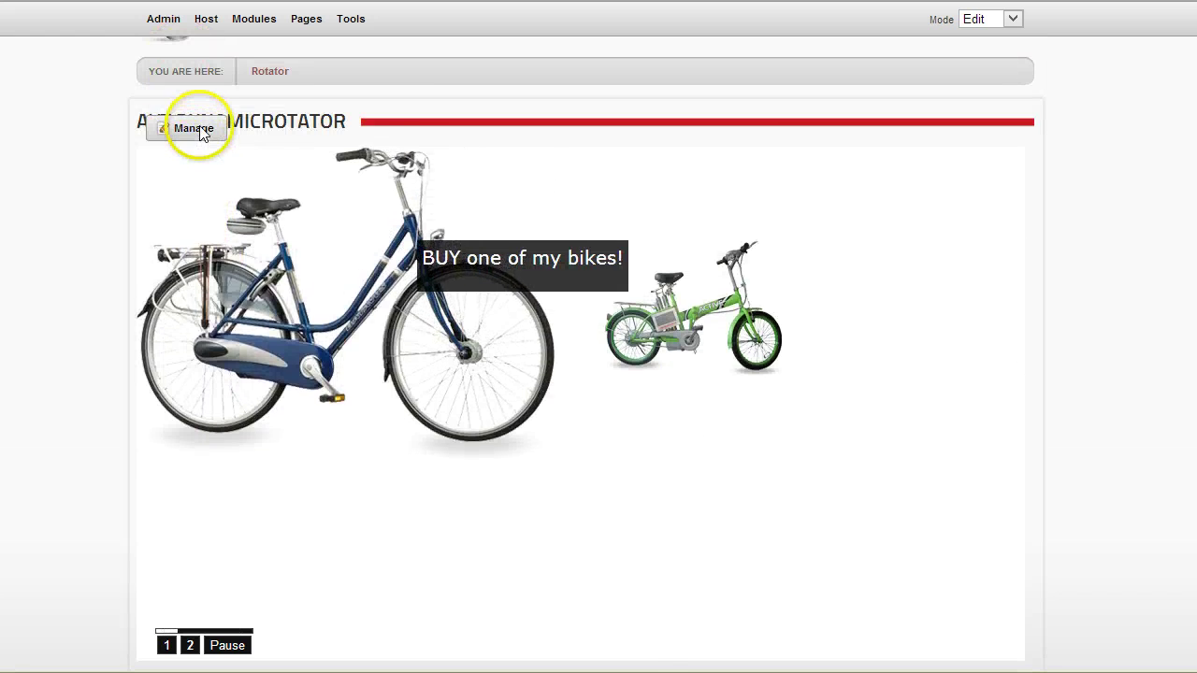
click(196, 129)
mouse_move(182, 131)
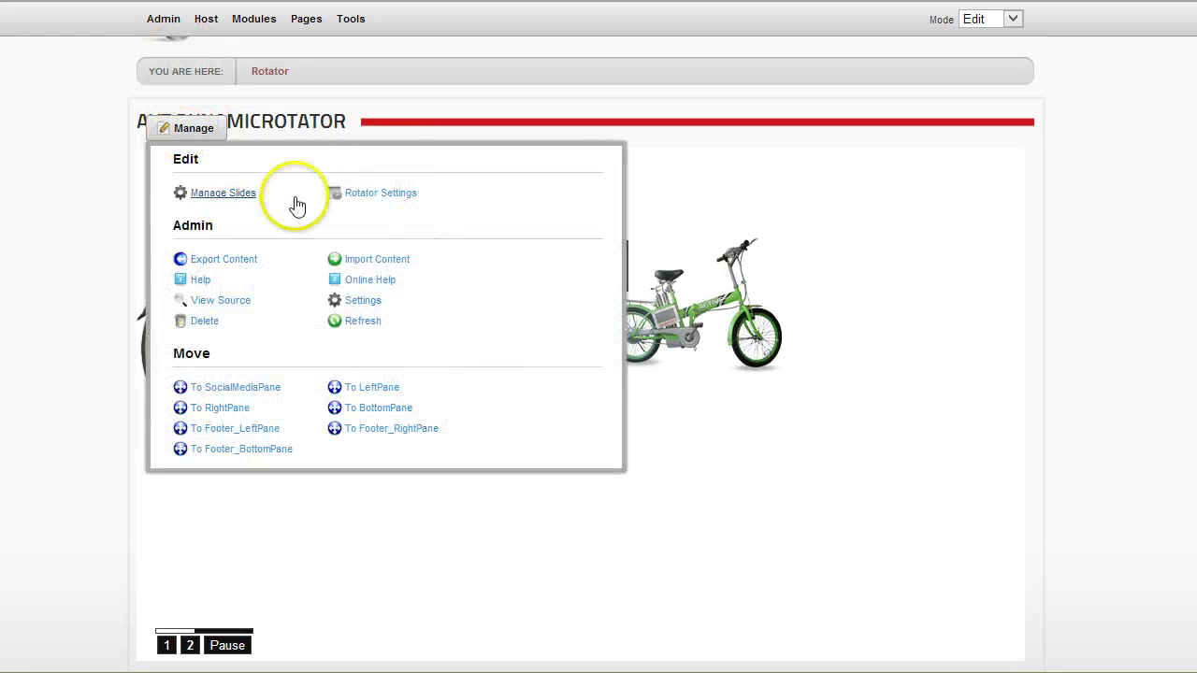
click(352, 196)
scroll(369, 482, down, 1)
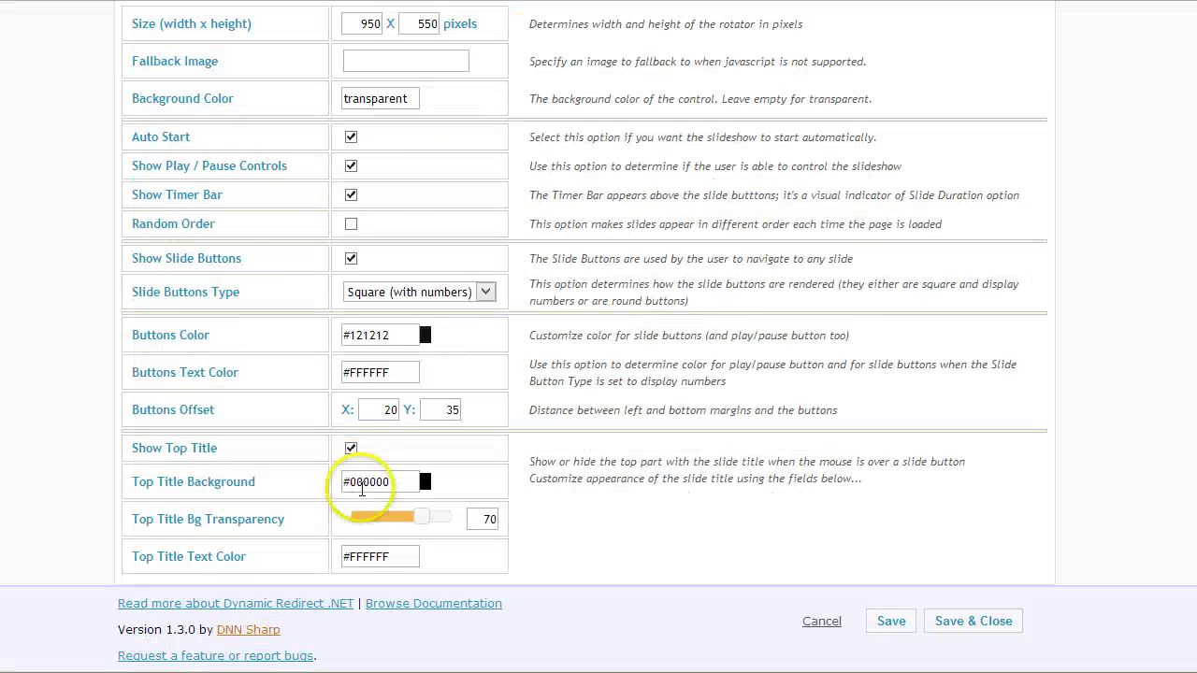
scroll(383, 459, up, 1)
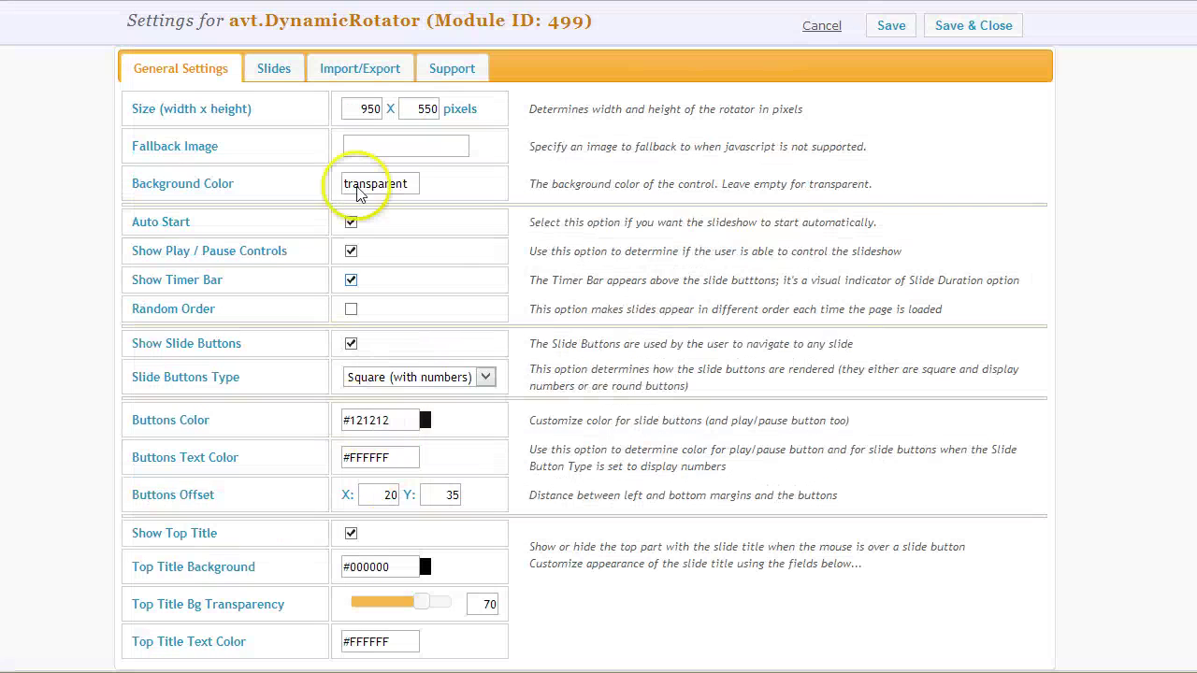
click(348, 70)
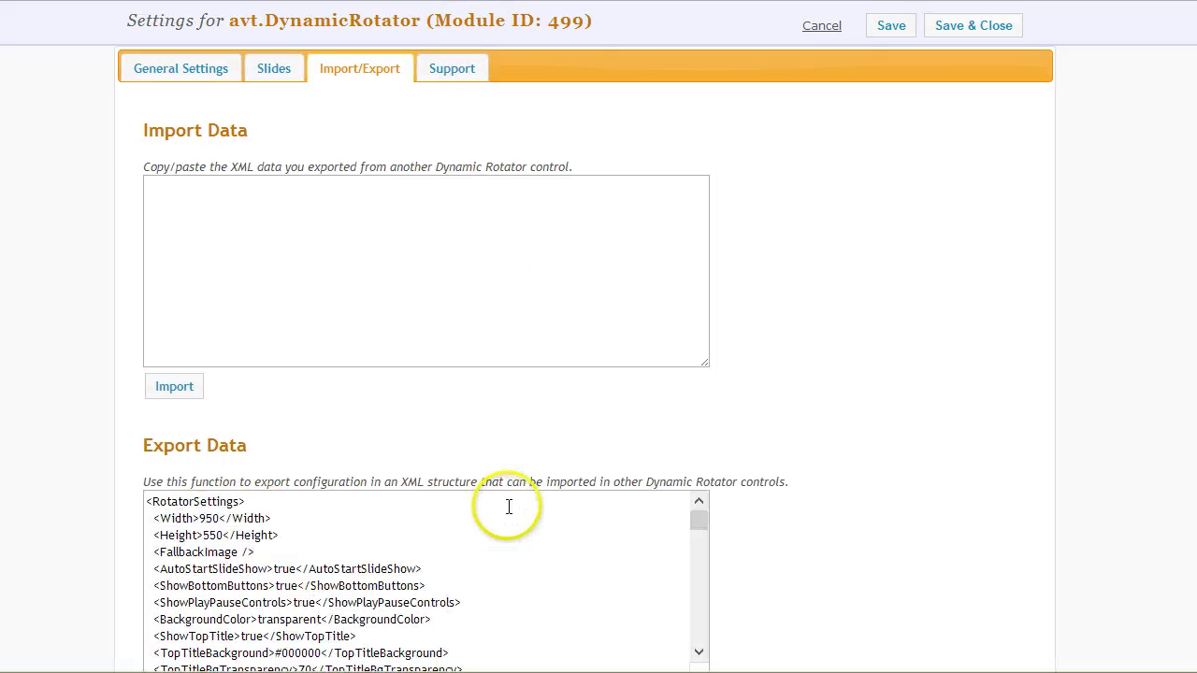
Step: Select and copy all of the rotator's exported XML configuration
scroll(507, 508, down, 3)
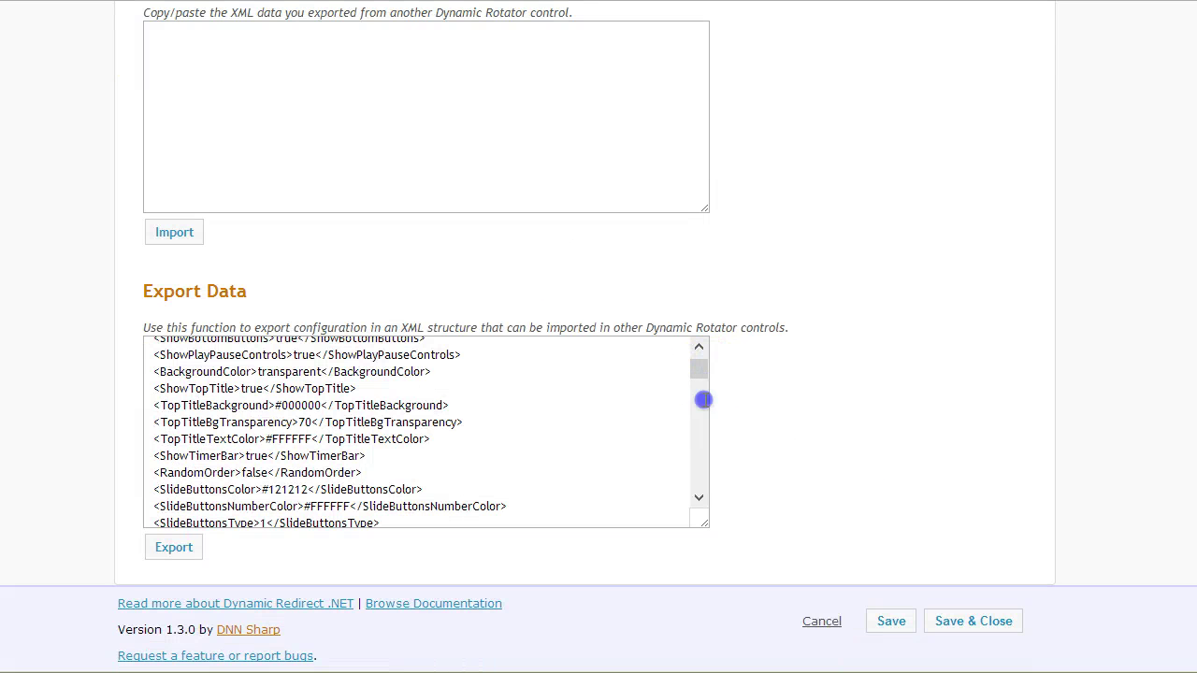
drag(703, 399, 580, 428)
click(579, 427)
key(ctrl+a)
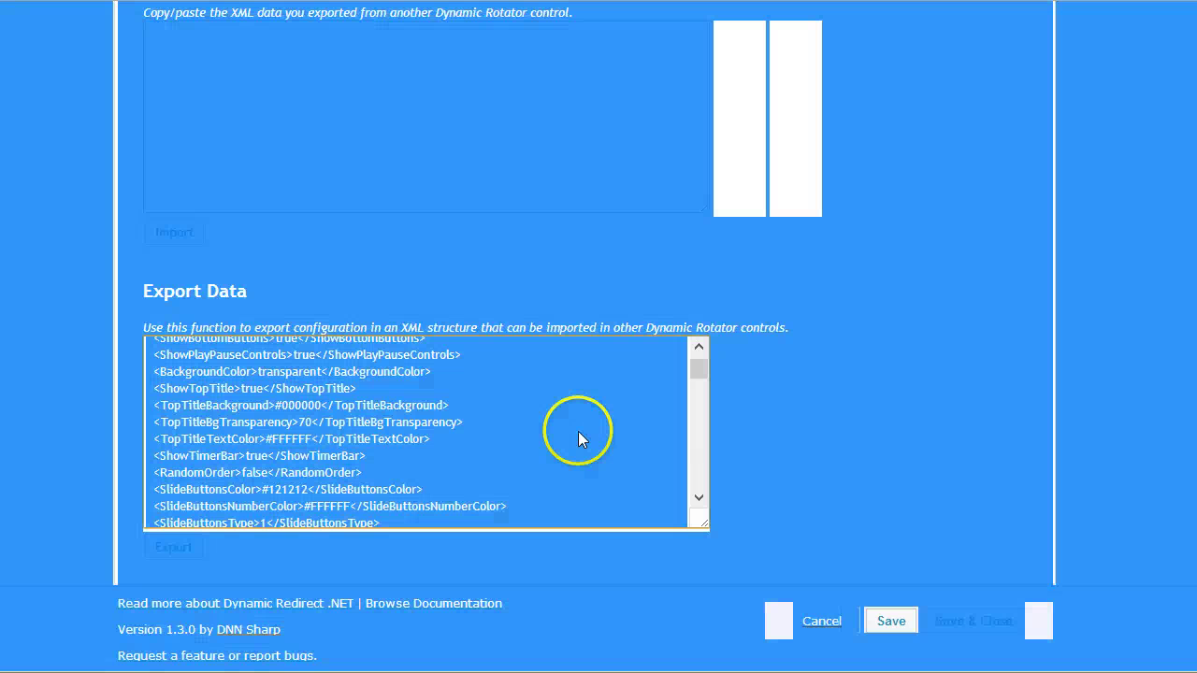
click(631, 440)
click(192, 378)
key(ctrl+a)
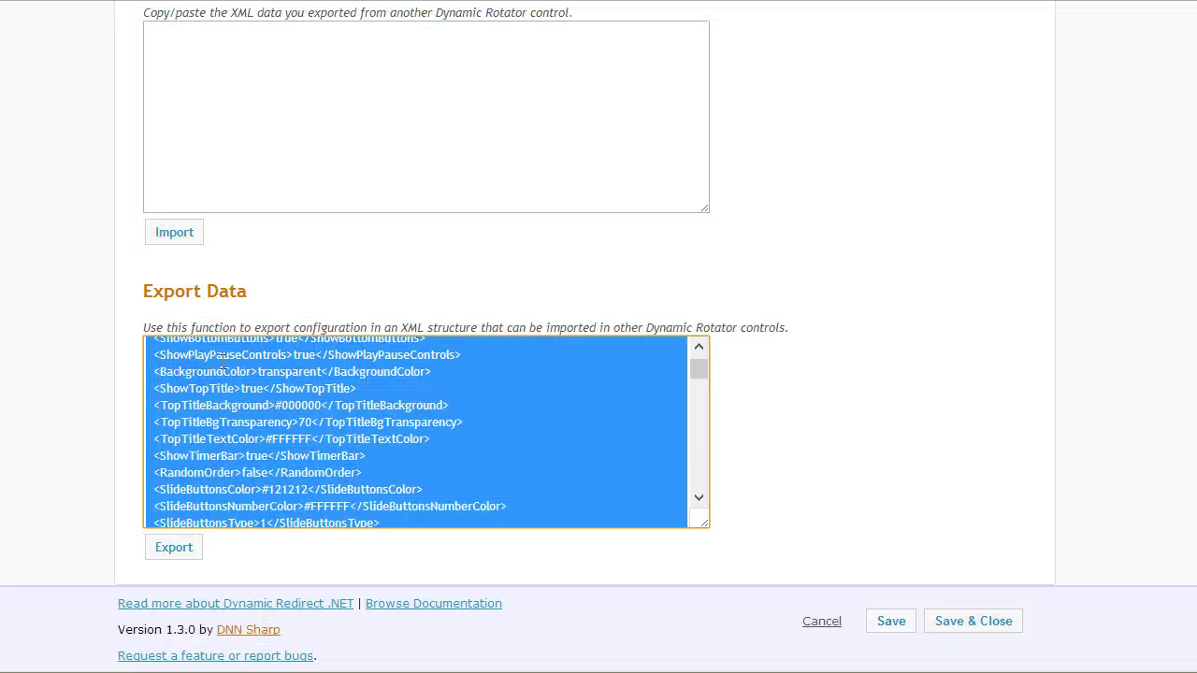
Step: Paste the copied XML configuration into the Import Data box and review it from its beginning
click(289, 160)
scroll(307, 297, up, 2)
key(ctrl+v)
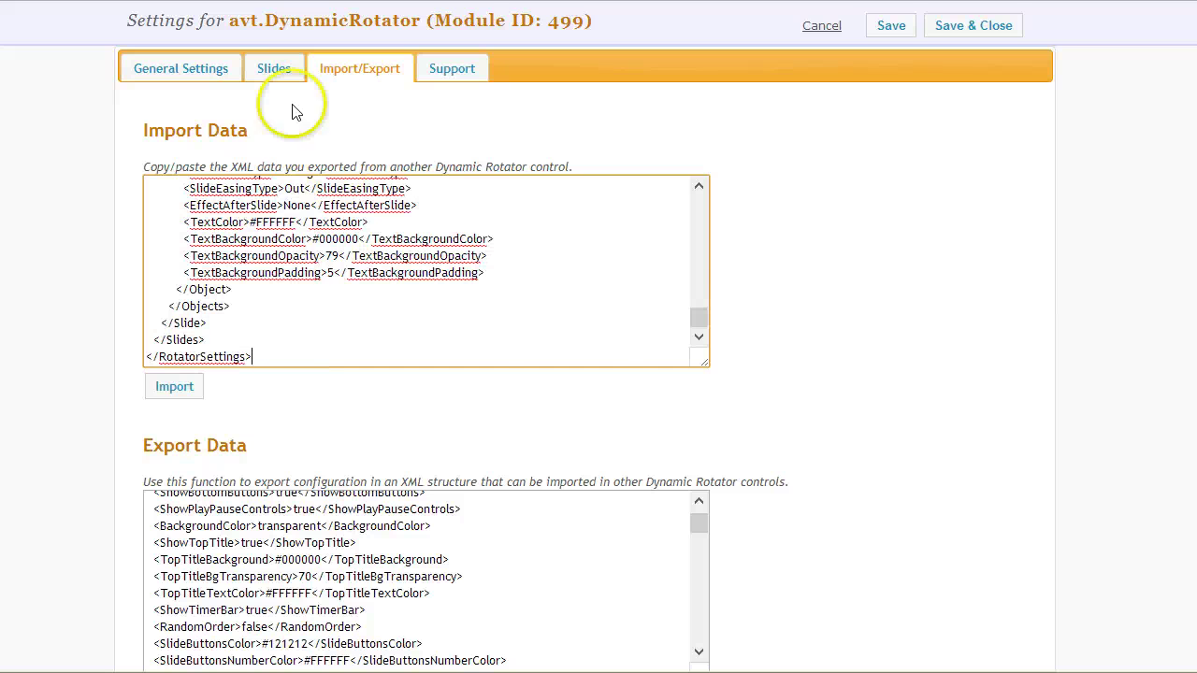
drag(699, 328, 691, 187)
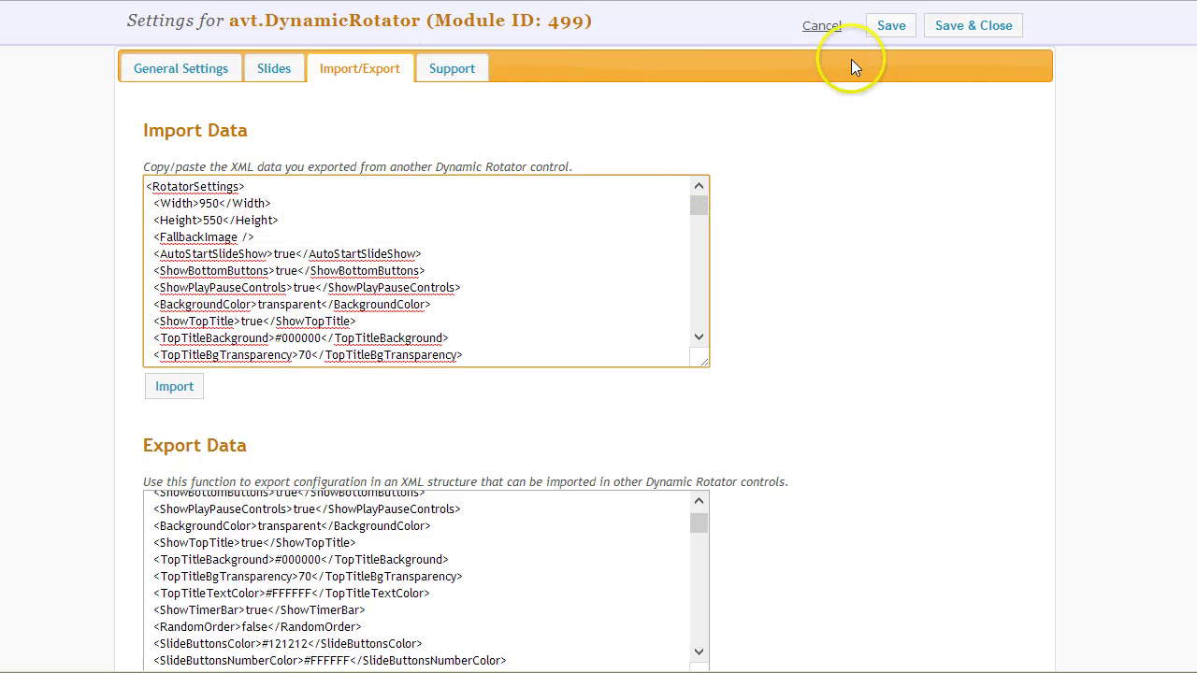
Step: Review the general, effects and transitions options for a new text on slide 1, then discard it and leave the rotator settings without saving
click(280, 69)
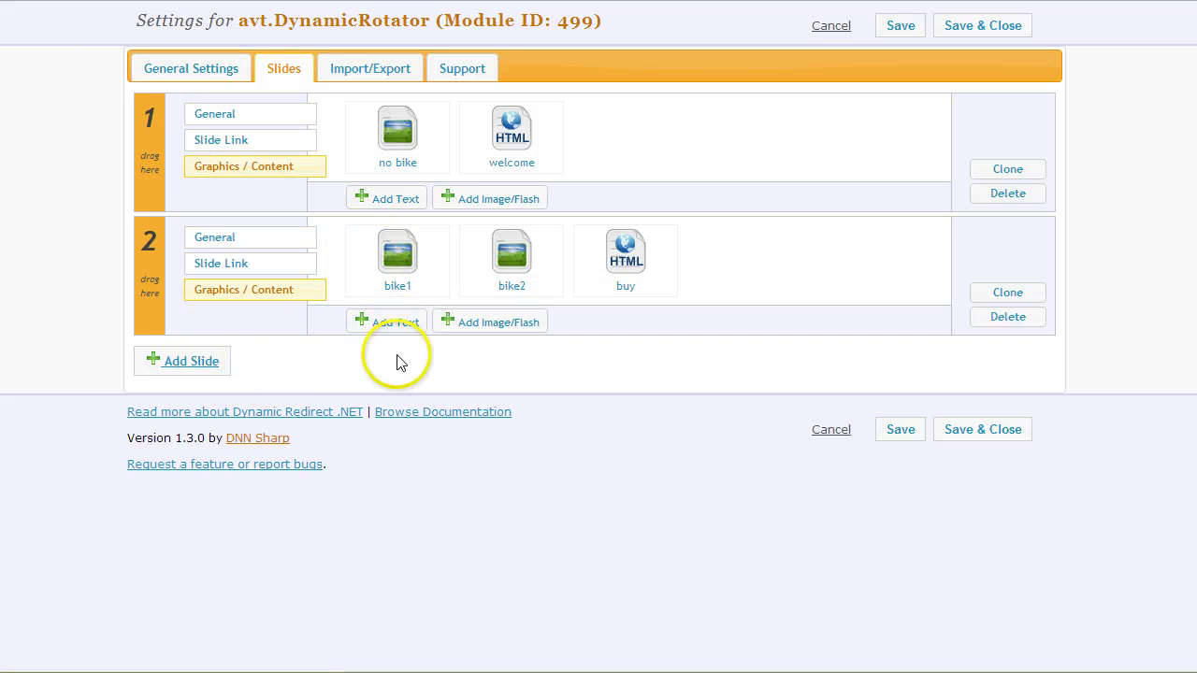
click(383, 200)
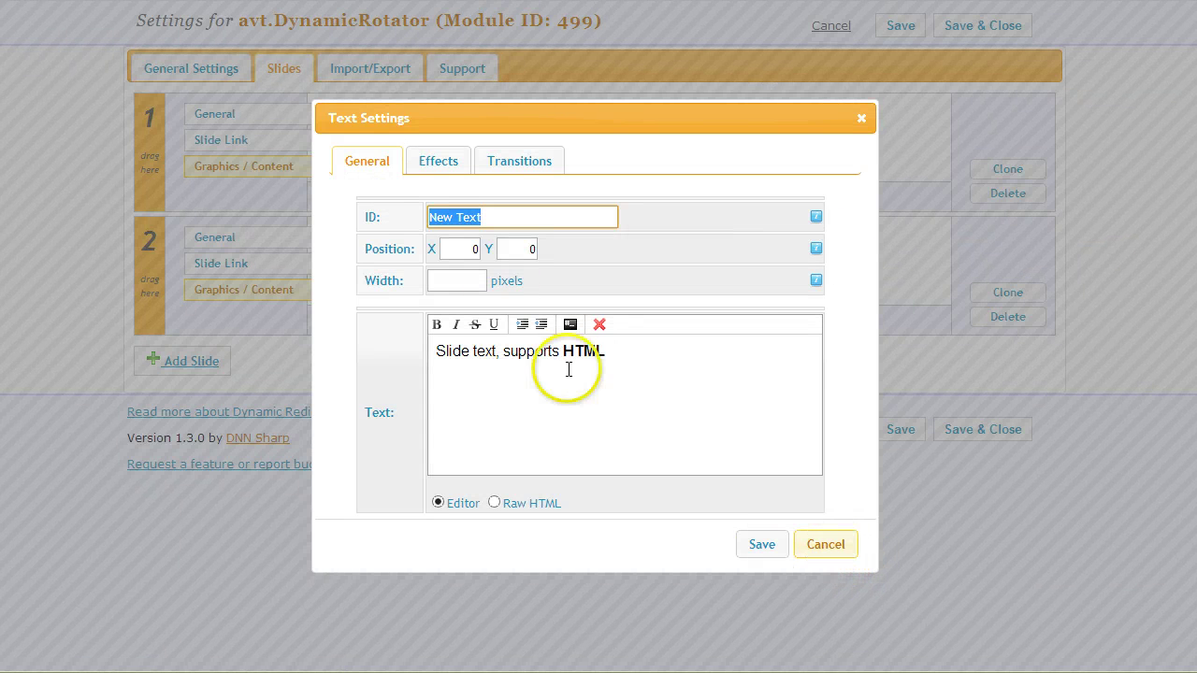
click(443, 163)
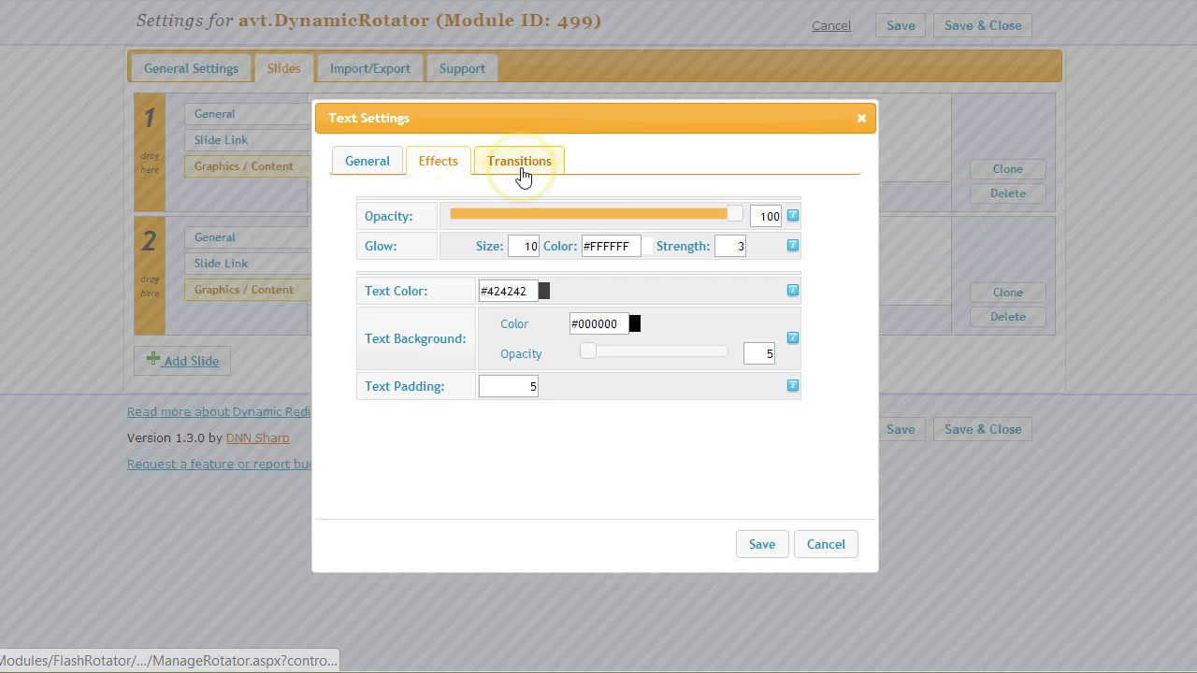
mouse_move(488, 233)
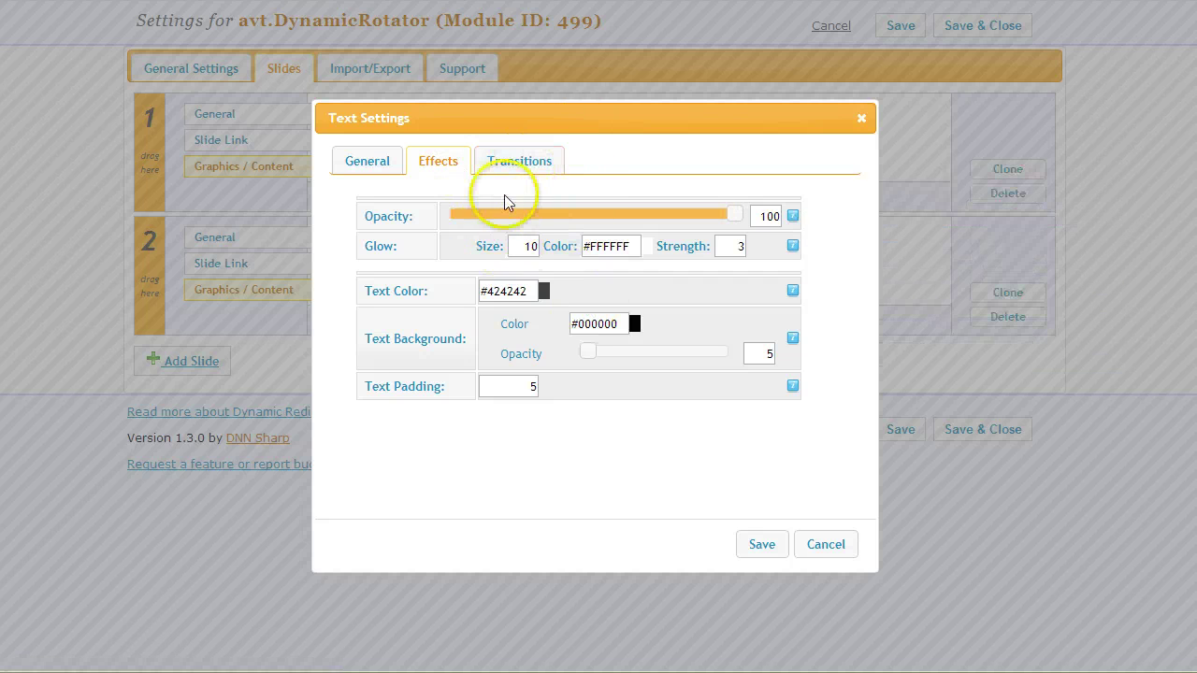
click(512, 159)
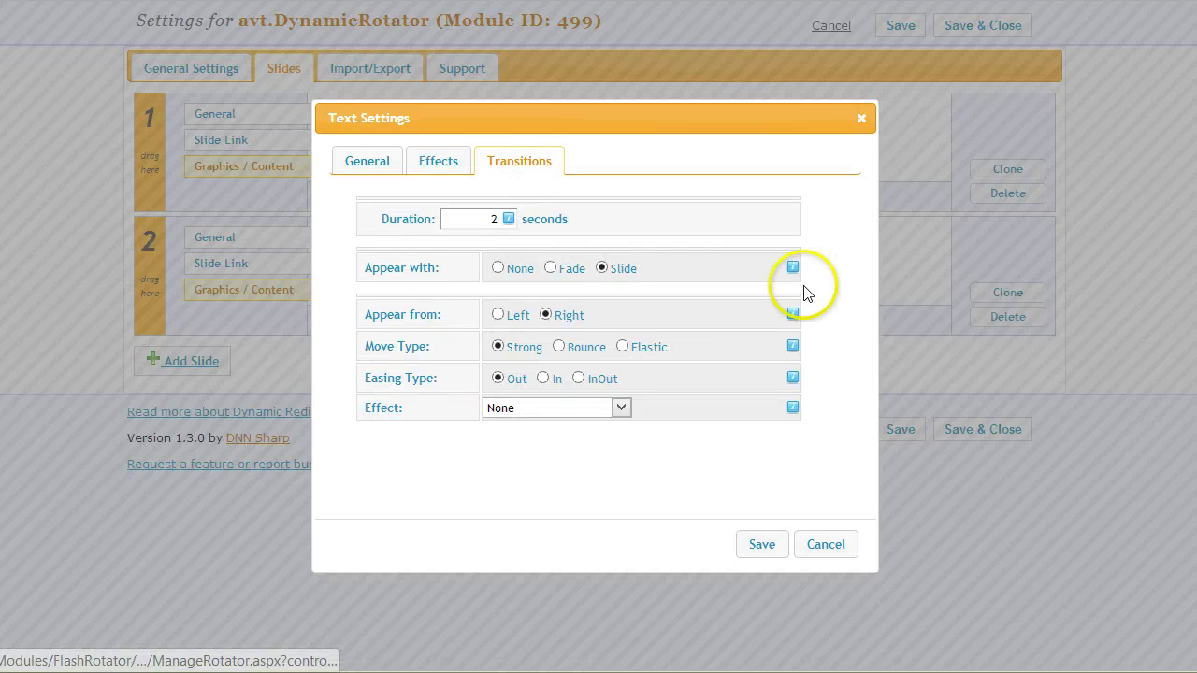
click(617, 408)
click(727, 484)
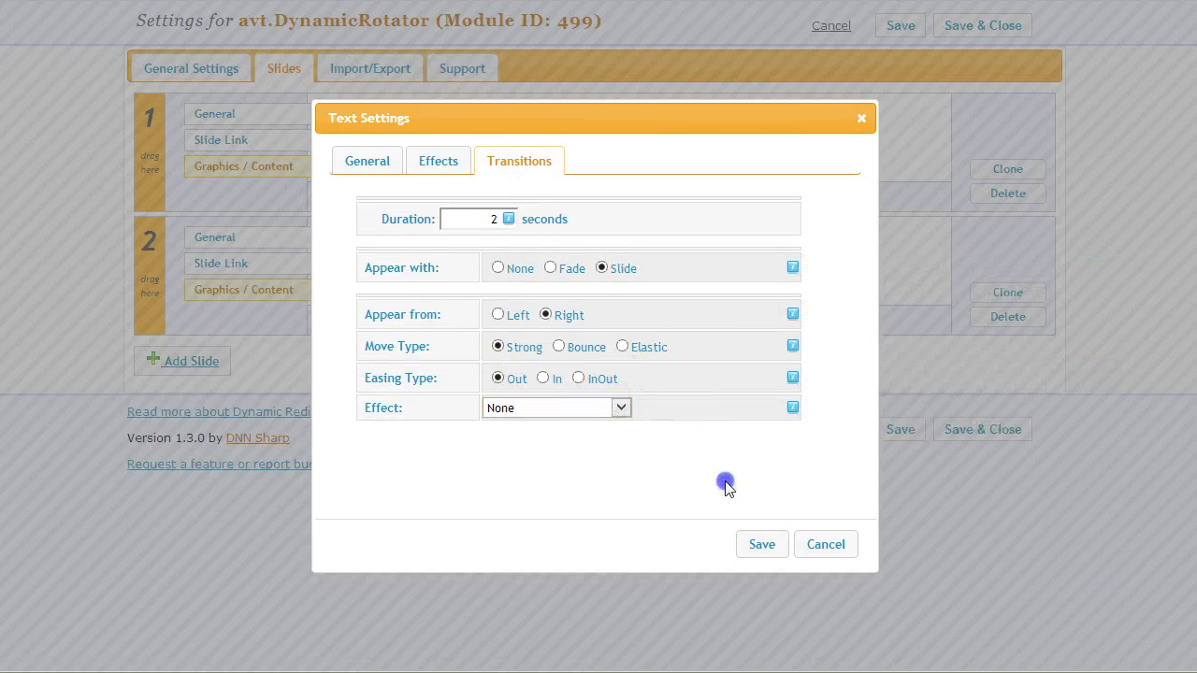
click(834, 548)
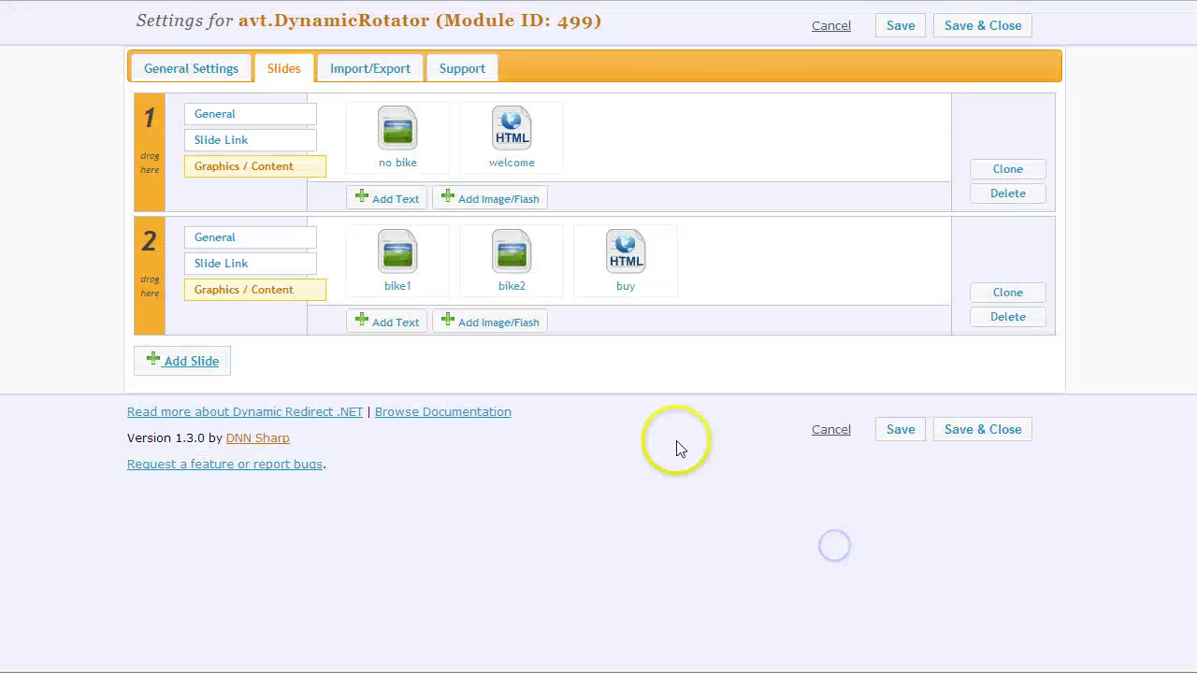
click(838, 445)
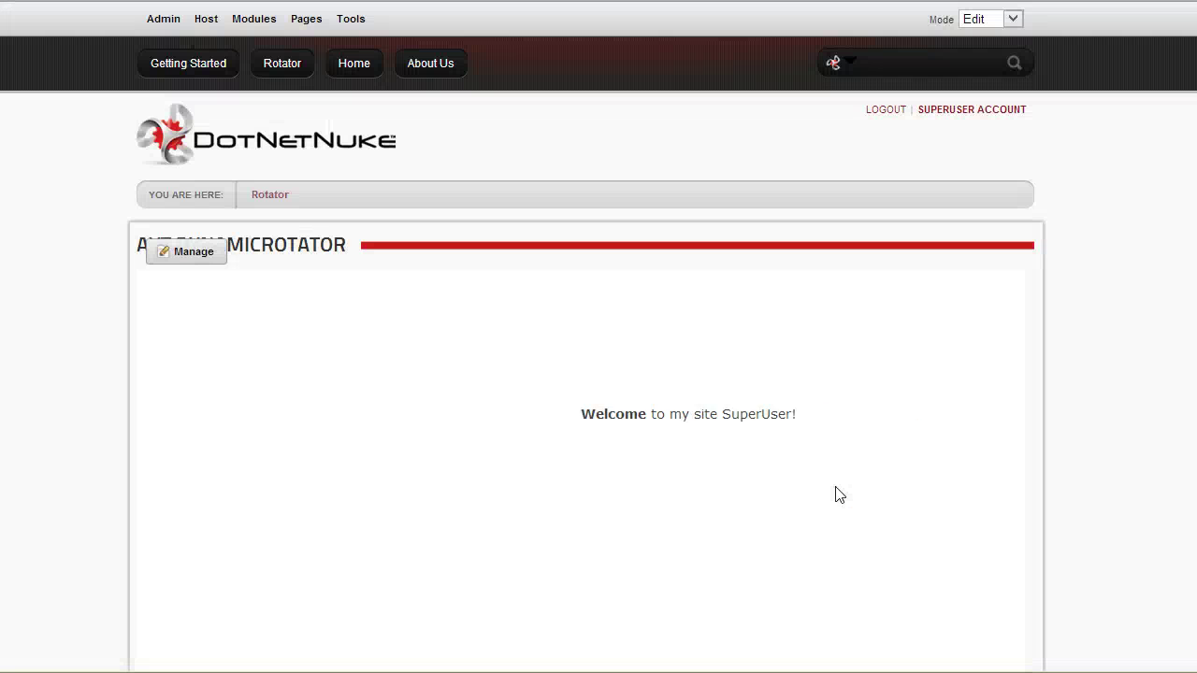